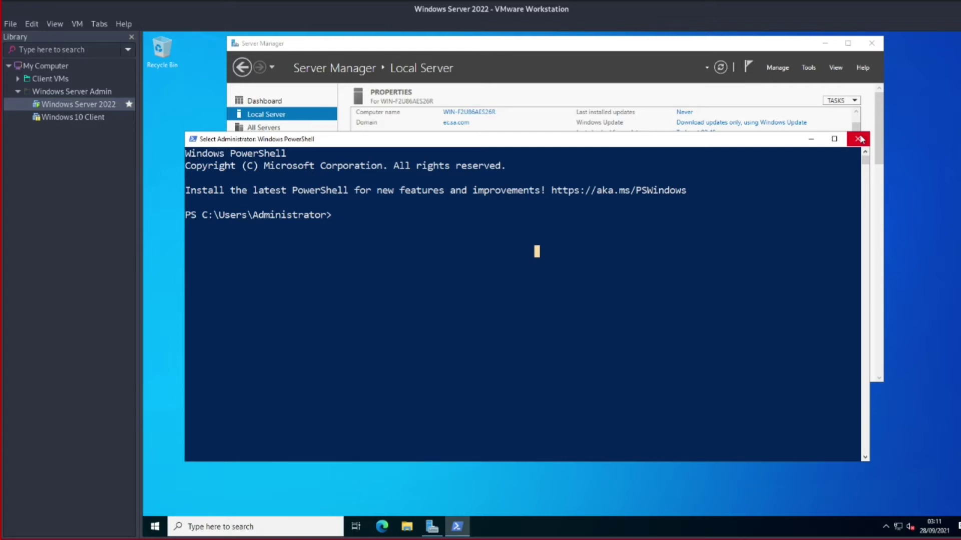
Close PowerShell, then run ipconfig in a Command Prompt to list the network adapters
left_click(861, 139)
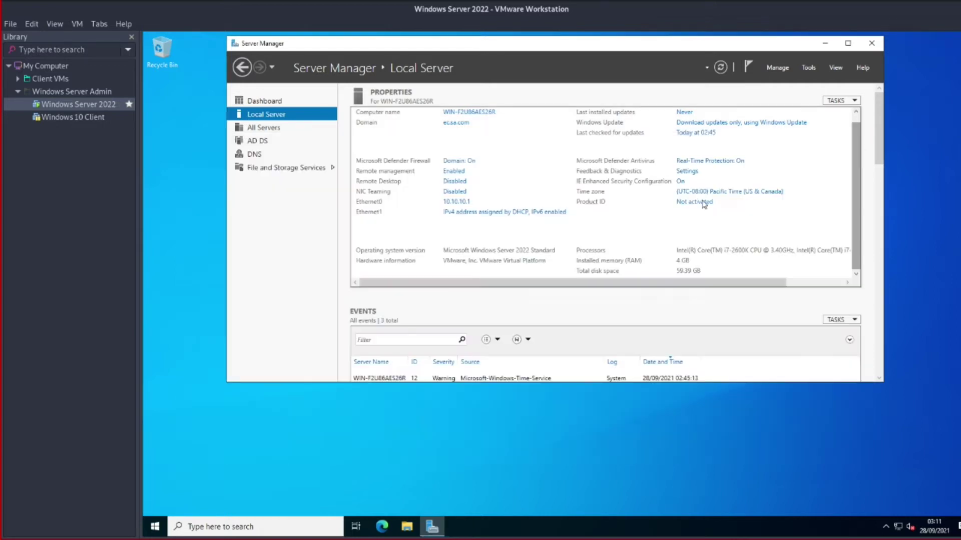
left_click(458, 202)
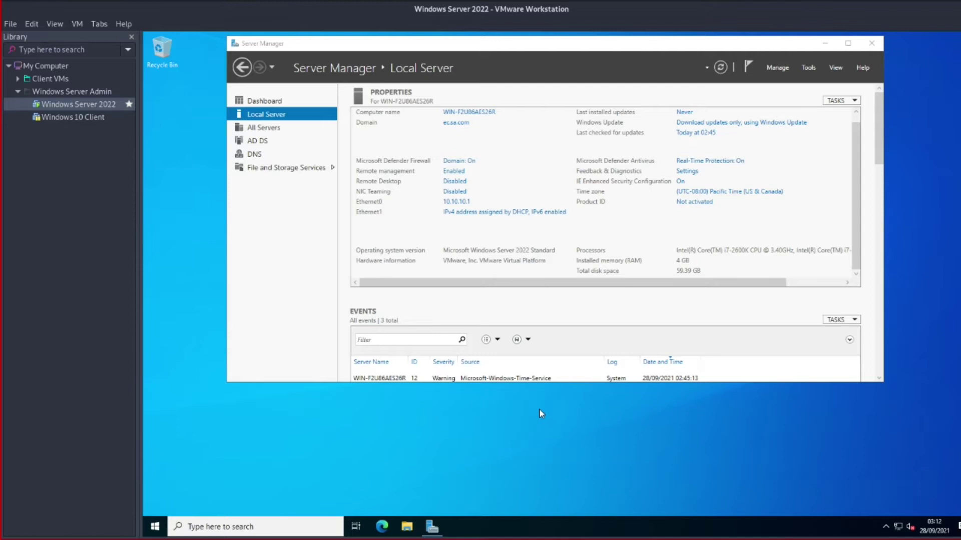
key("super+r")
key("Return")
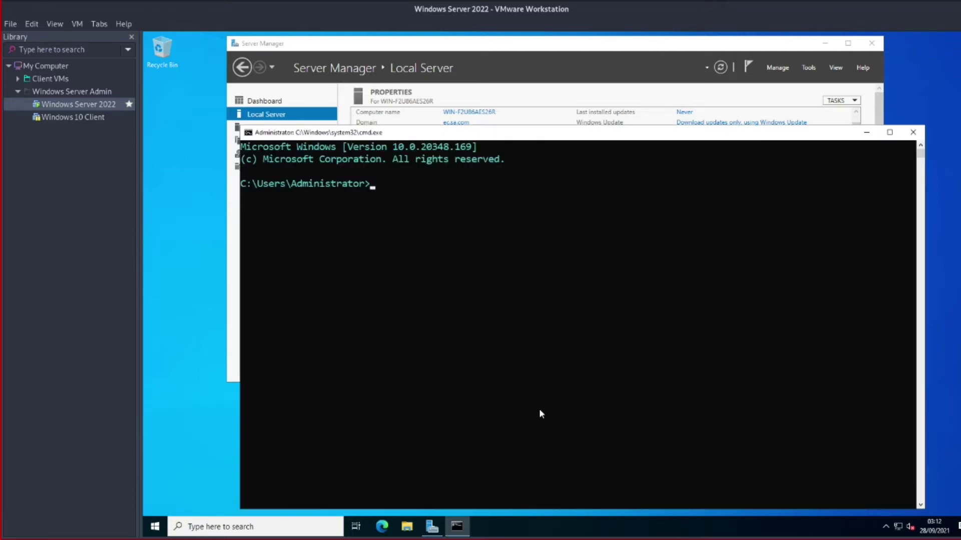
type("ping")
key("BackSpace")
key("BackSpace")
key("BackSpace")
key("BackSpace")
left_click_drag(708, 127, 638, 101)
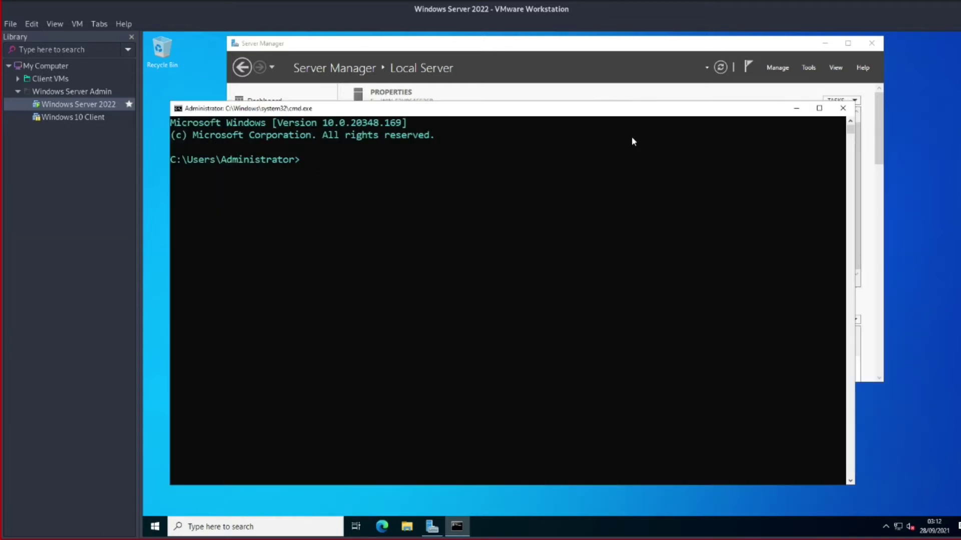
type("ipconfig")
key("Return")
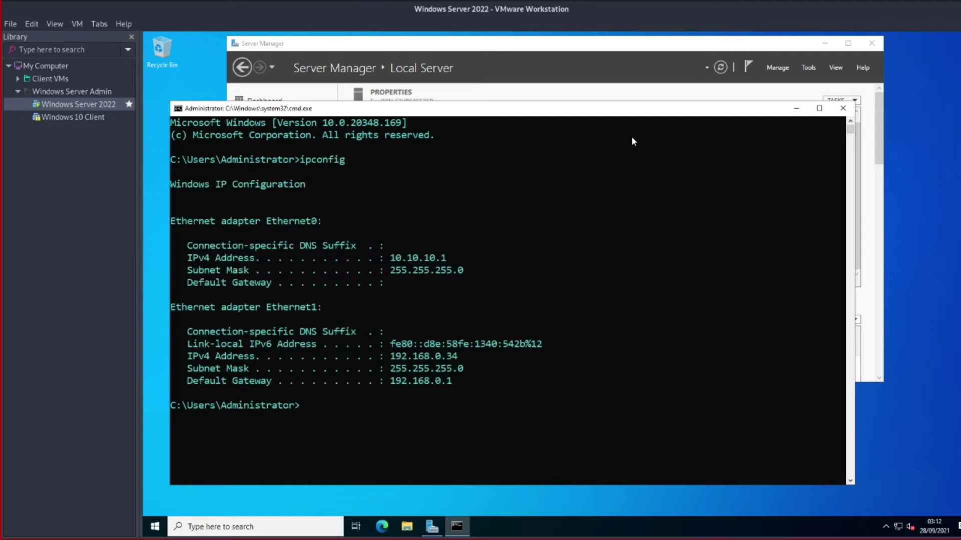
Highlight the Ethernet1 (192.168.0.34) and Ethernet0 (10.10.10.1) adapter blocks, then bring Server Manager forward
left_click_drag(386, 258, 477, 275)
left_click(481, 270)
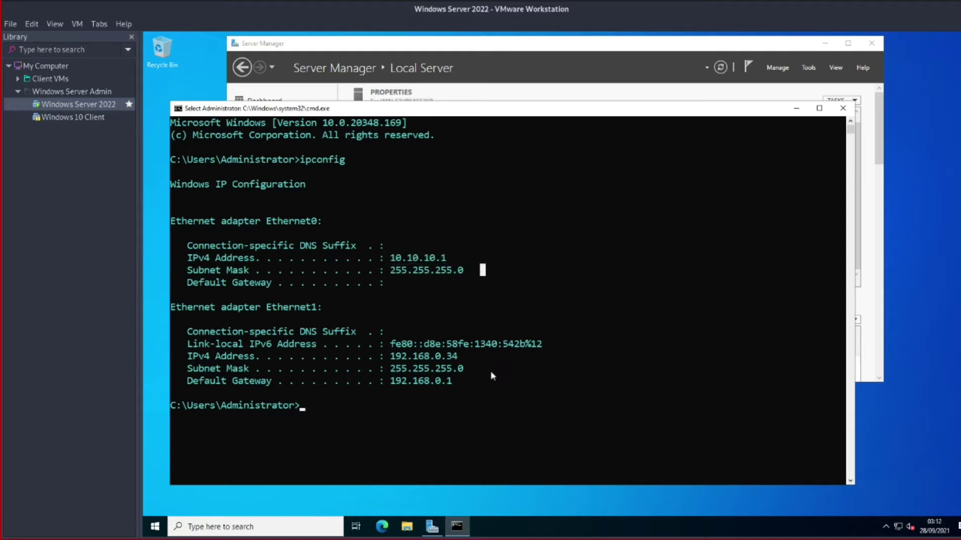
double_click(175, 306)
left_click_drag(241, 327, 586, 382)
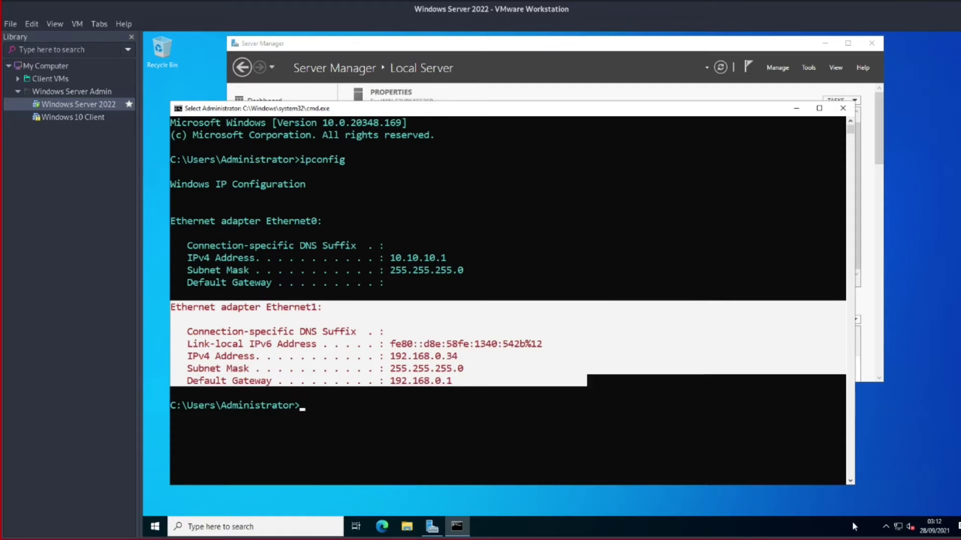
left_click_drag(404, 288, 171, 221)
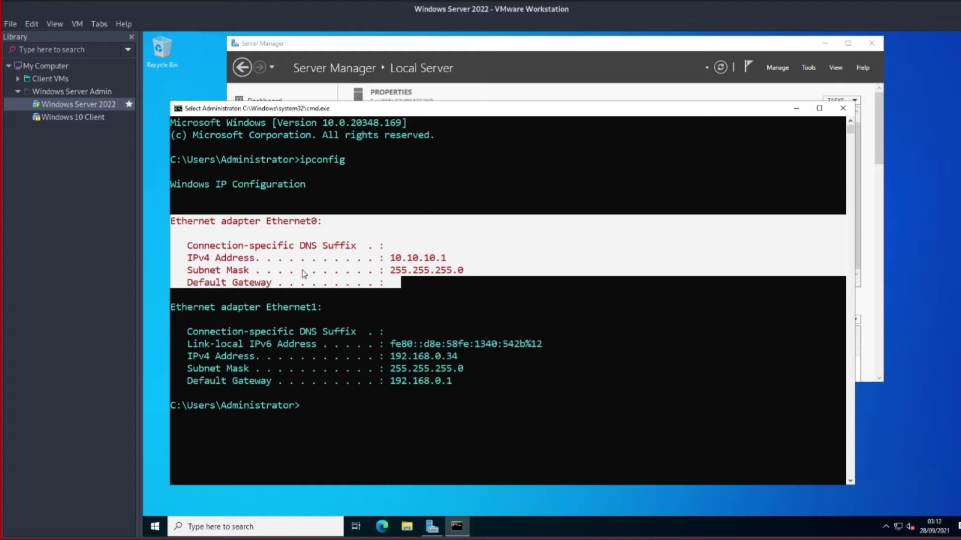
left_click_drag(384, 258, 435, 258)
left_click(483, 257)
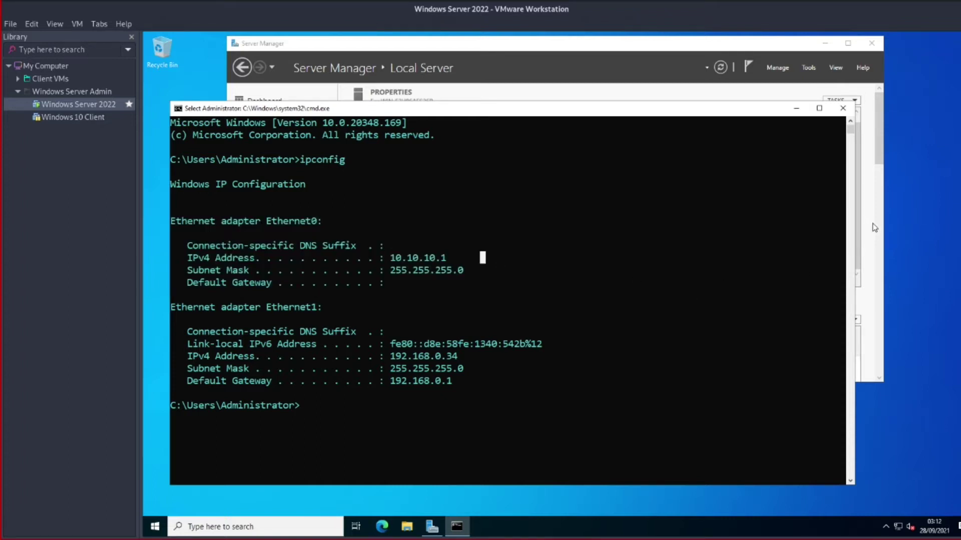
left_click(662, 39)
left_click_drag(661, 46, 621, 79)
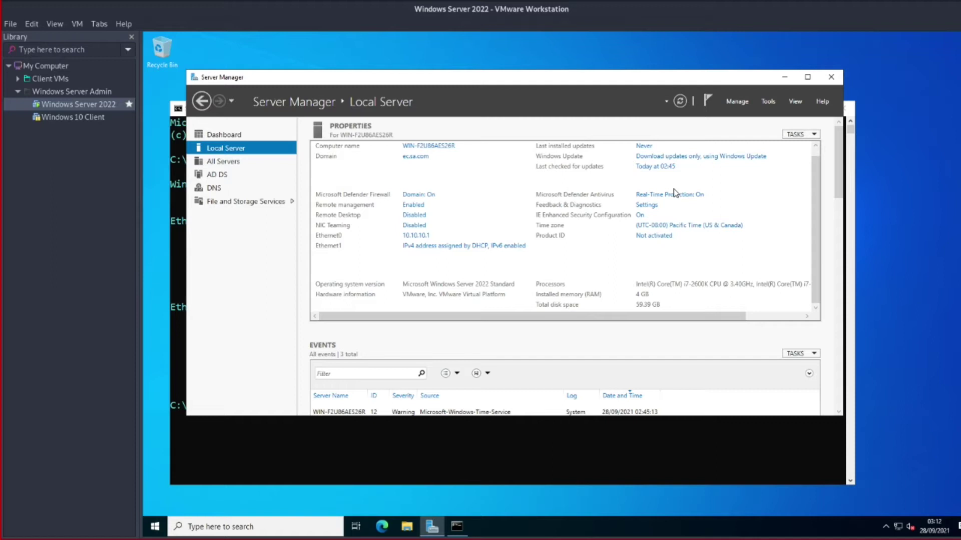
Show the Server Manager Dashboard with the AD DS, DNS and File and Storage role tiles
left_click(732, 104)
left_click(733, 104)
left_click(224, 135)
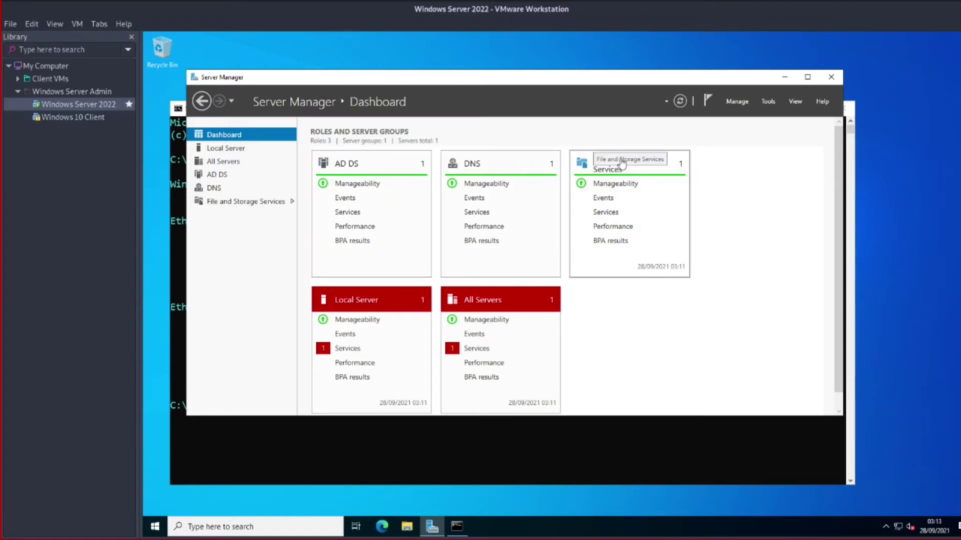
left_click(78, 24)
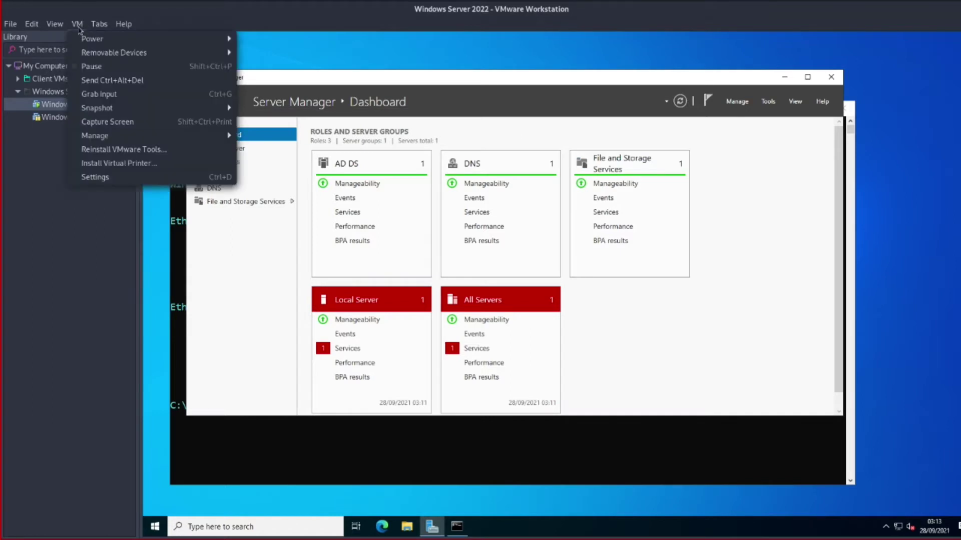
Take a snapshot of the server VM named 'Before setting up DHCP'
mouse_move(124, 105)
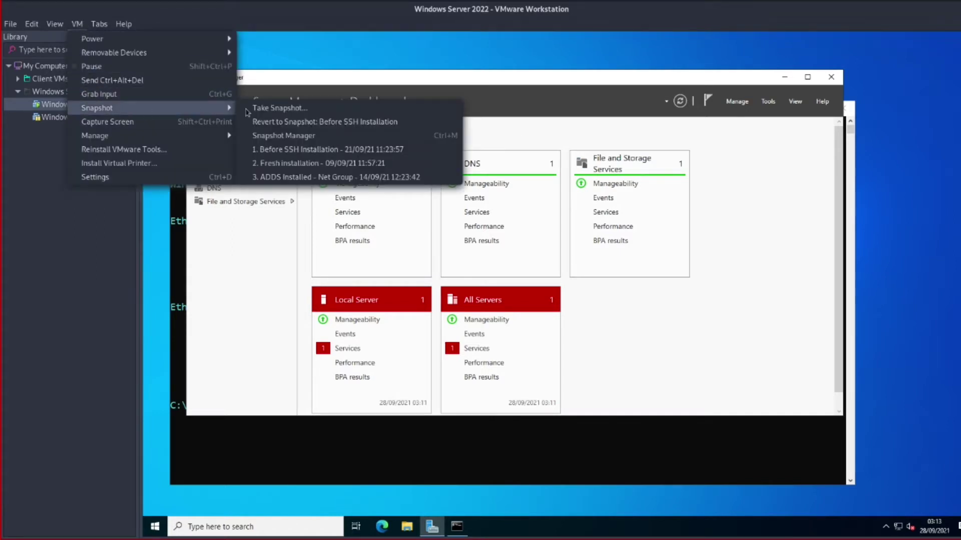
left_click(279, 108)
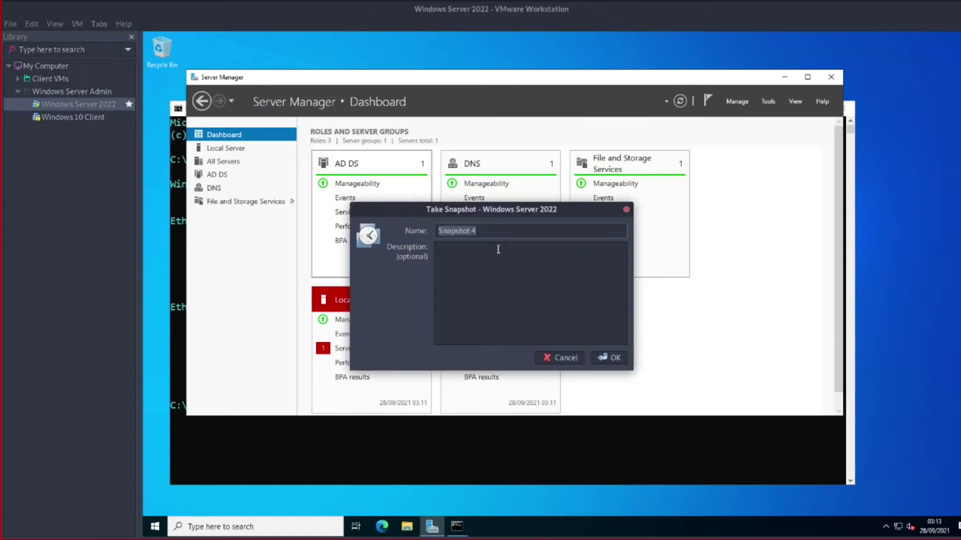
type("Before setting up DHCP")
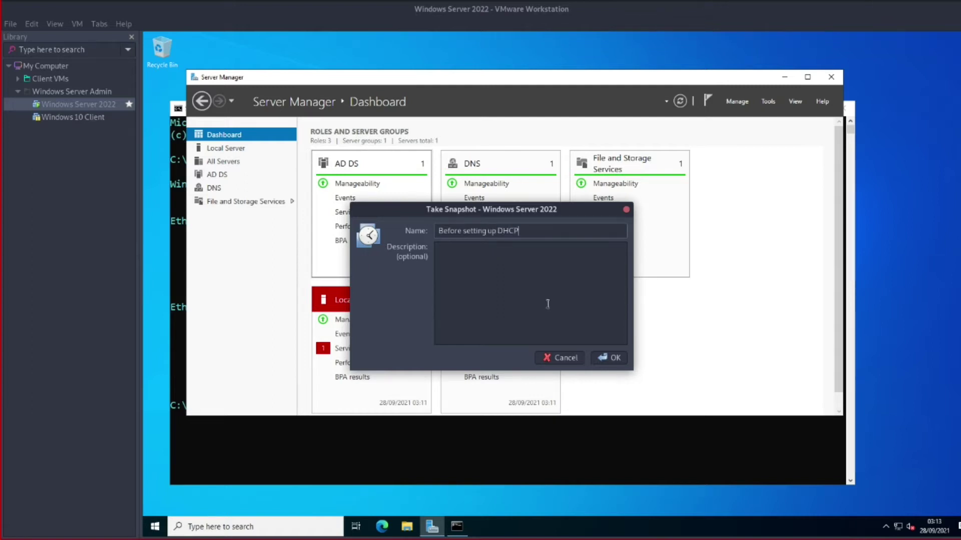
left_click(608, 358)
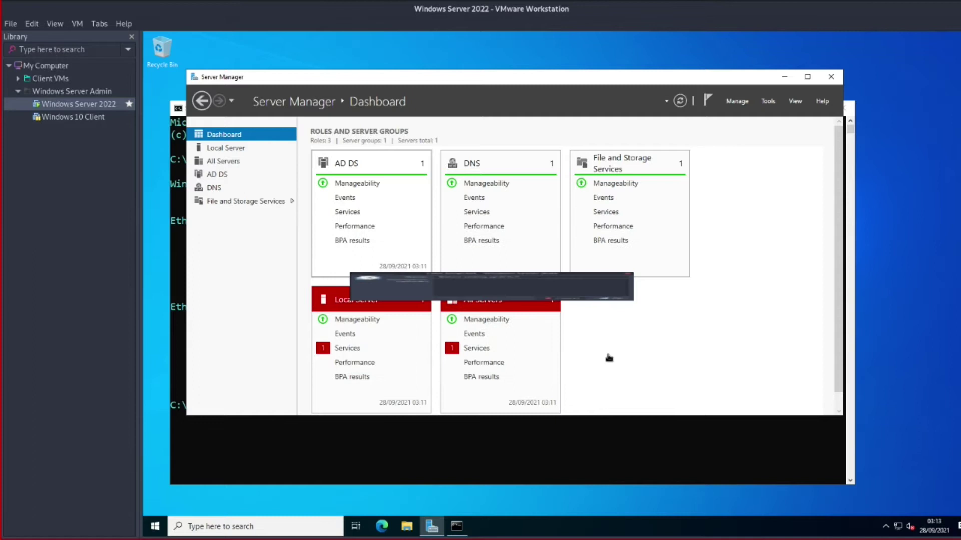
Check that the new snapshot appears in Snapshot Manager
left_click(77, 24)
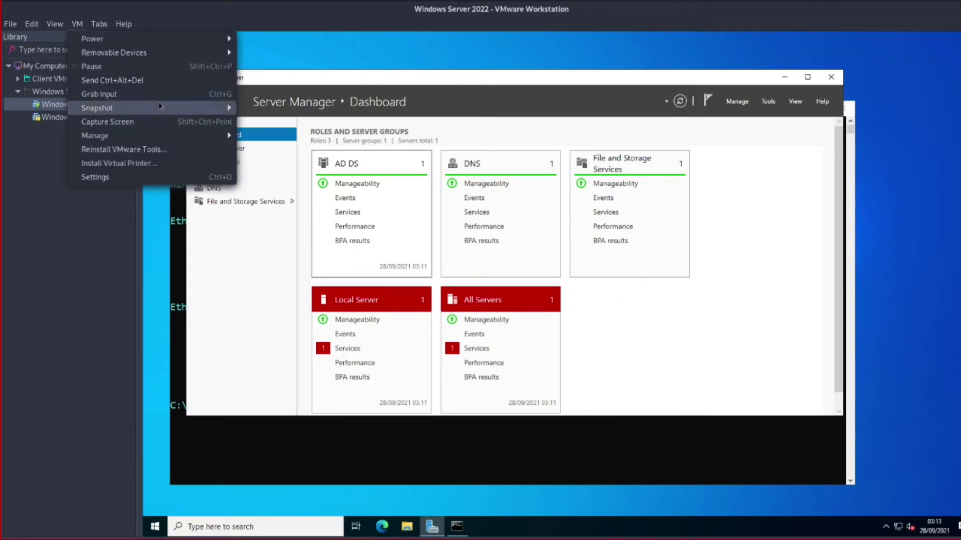
mouse_move(166, 108)
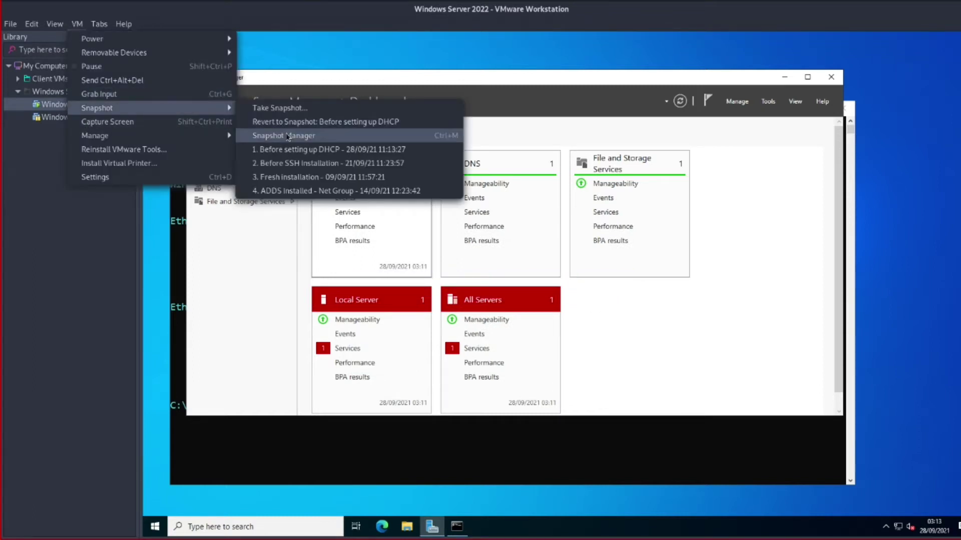
left_click(283, 135)
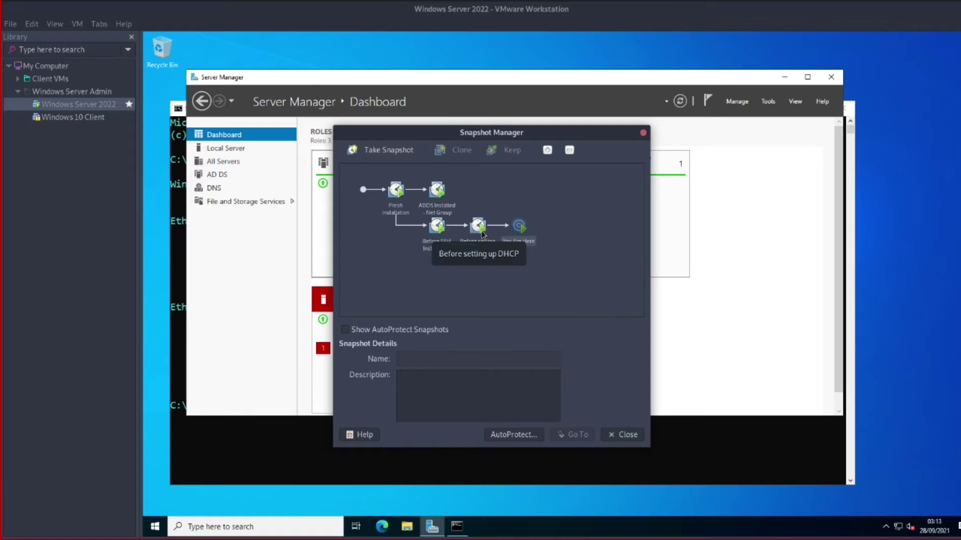
left_click(623, 435)
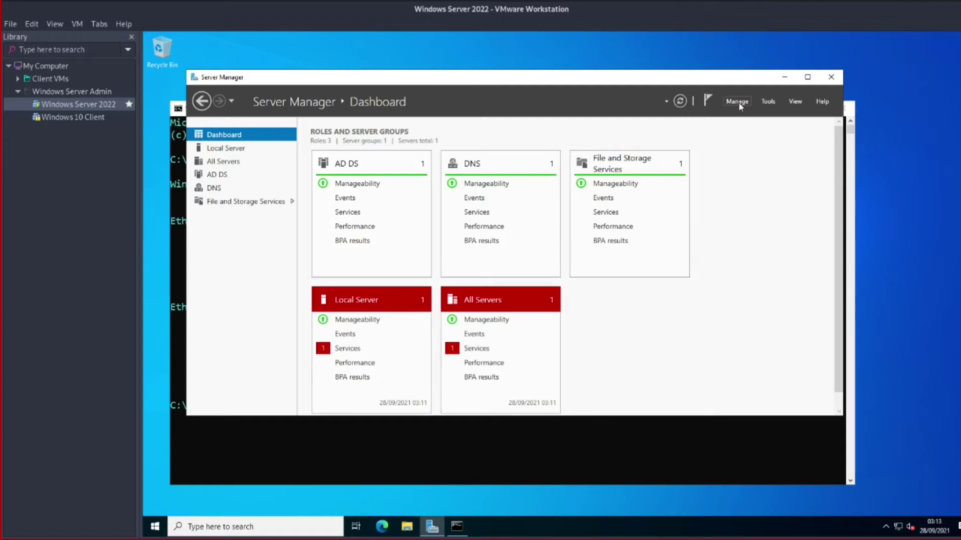
left_click(738, 105)
Add Roles and Features on this server: select DHCP Server plus its required management tools
left_click(749, 119)
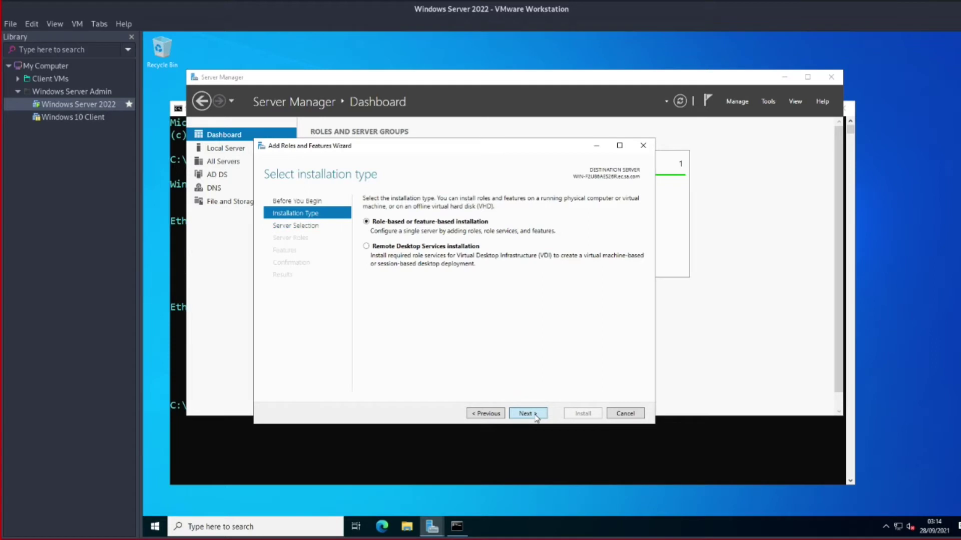
left_click(535, 415)
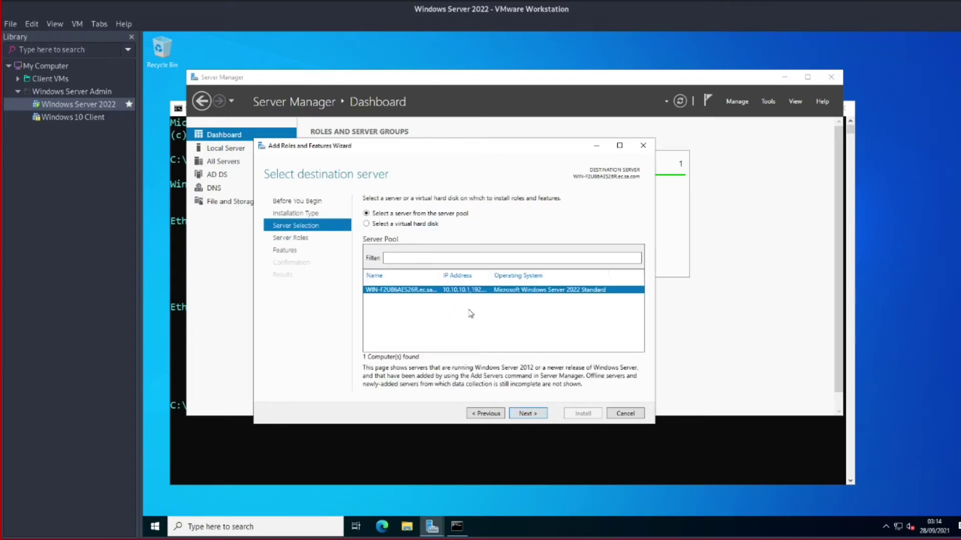
left_click(526, 415)
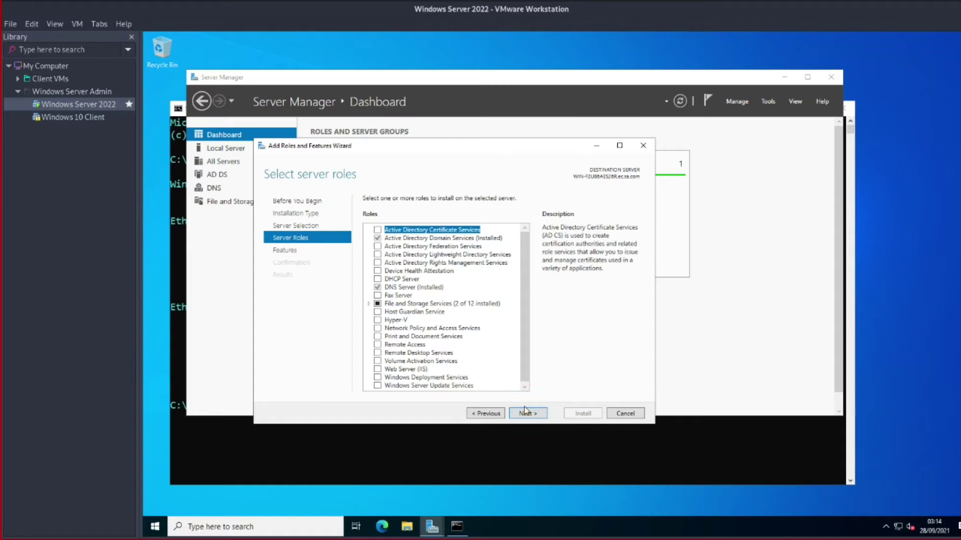
left_click(378, 280)
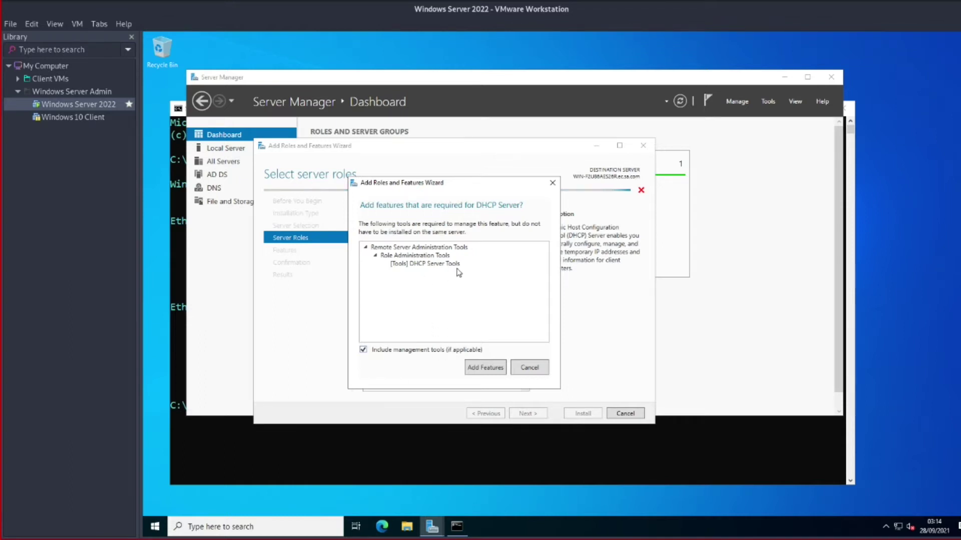
left_click(485, 369)
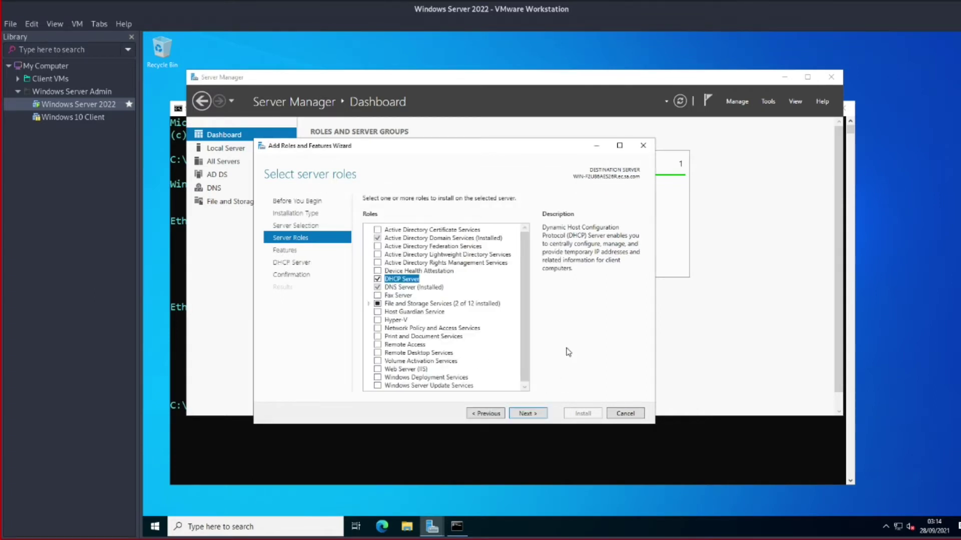
left_click(538, 414)
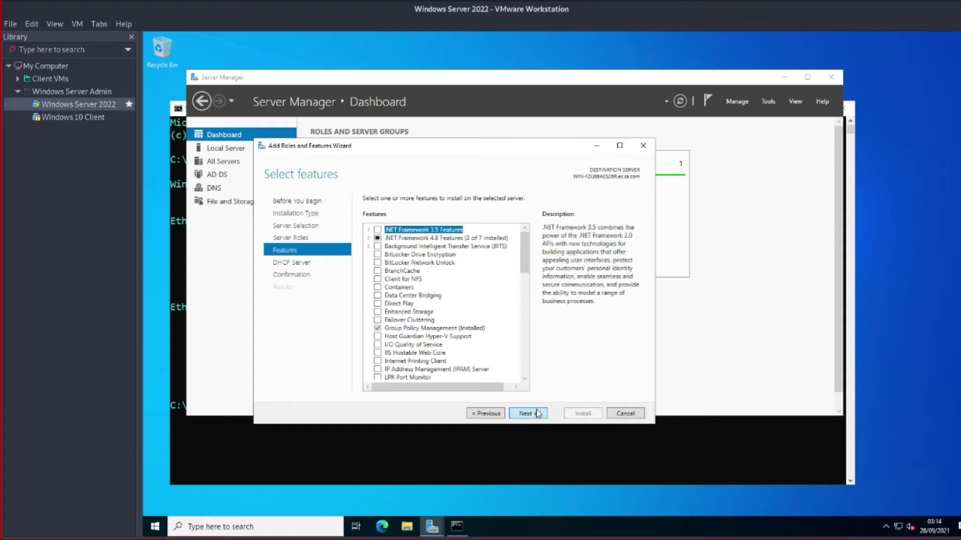
Allow automatic restart and start installing DHCP Server with DHCP Server Tools
left_click(462, 316)
left_click(524, 412)
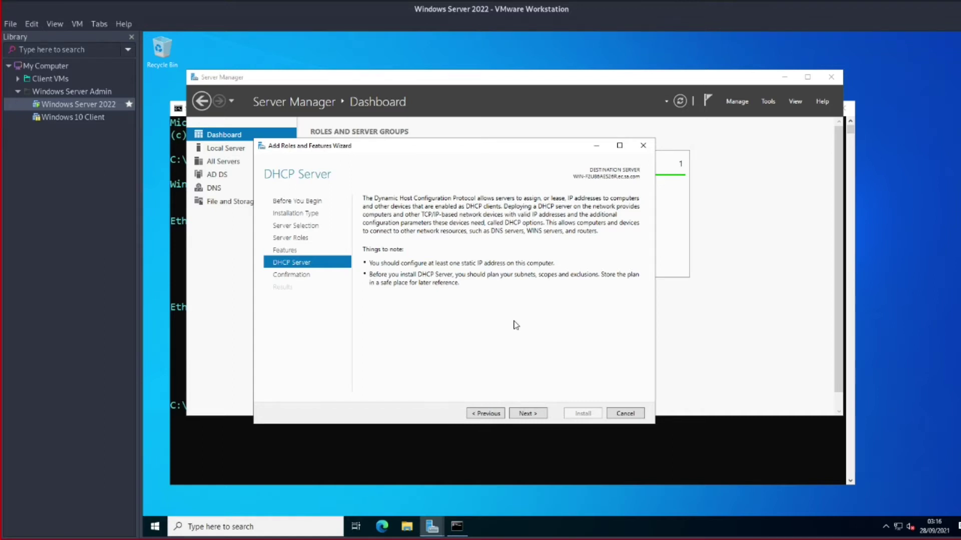
left_click(534, 414)
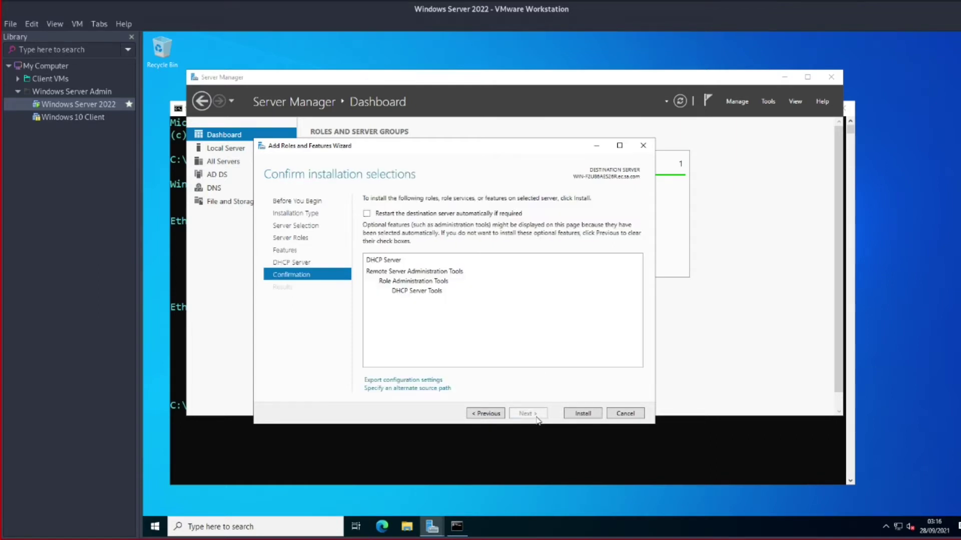
left_click(368, 215)
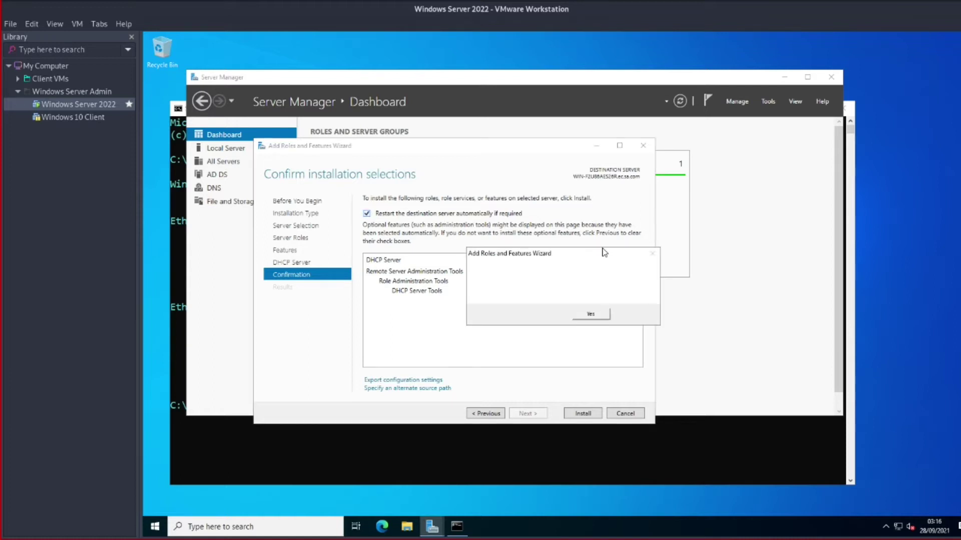
left_click(592, 314)
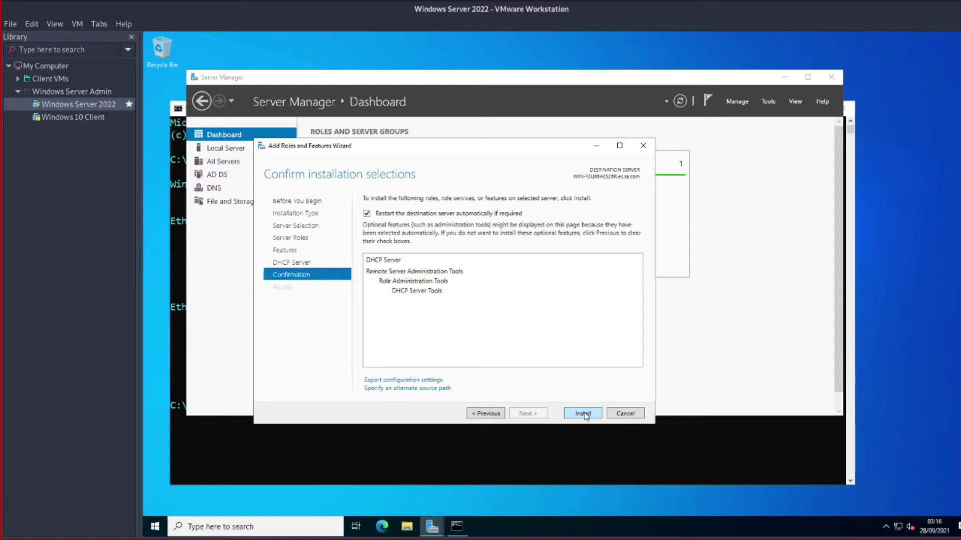
left_click(584, 415)
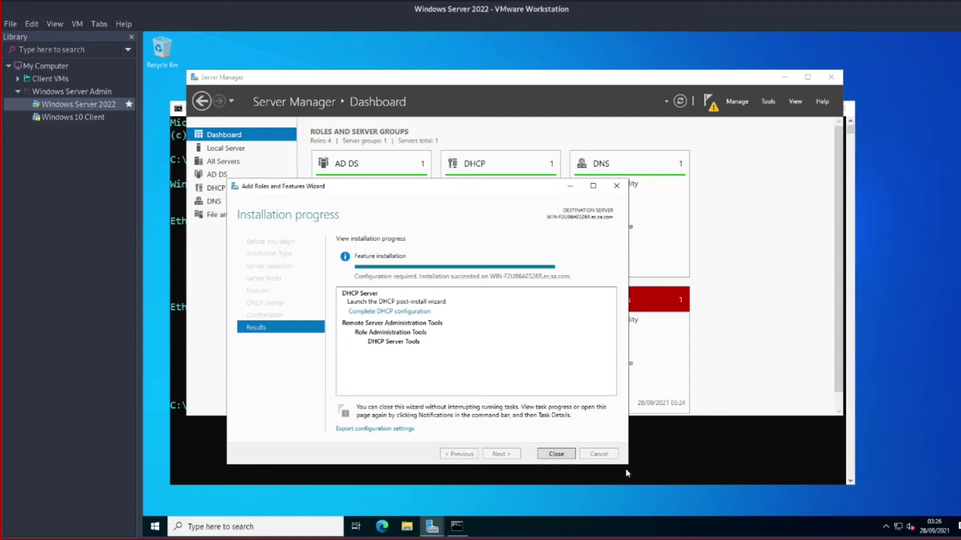
Minimize the command prompt and show the notice to complete DHCP configuration
left_click(550, 454)
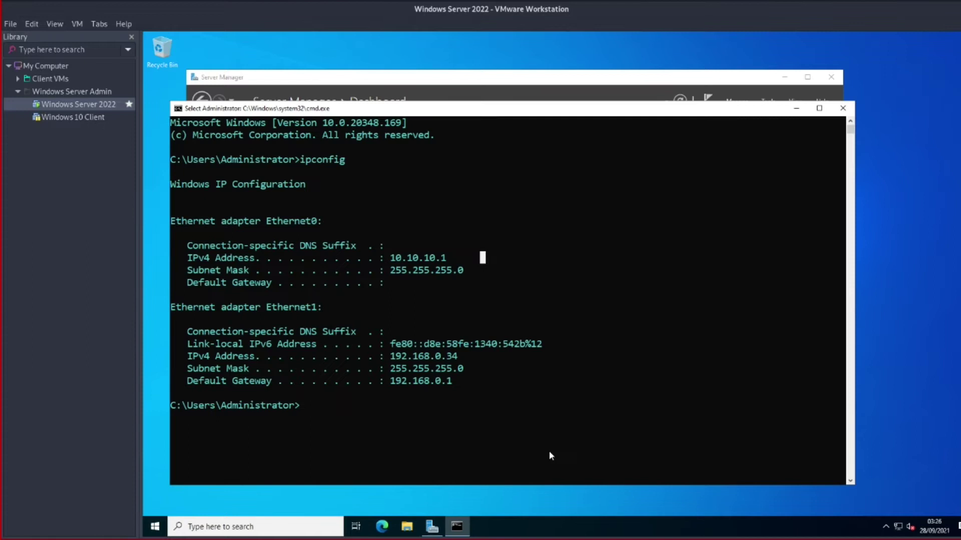
left_click(796, 108)
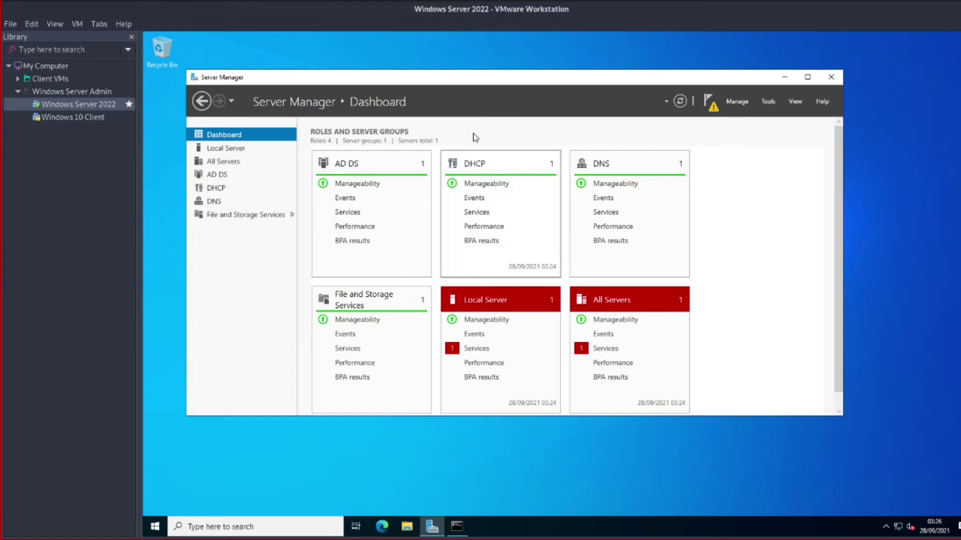
left_click(710, 101)
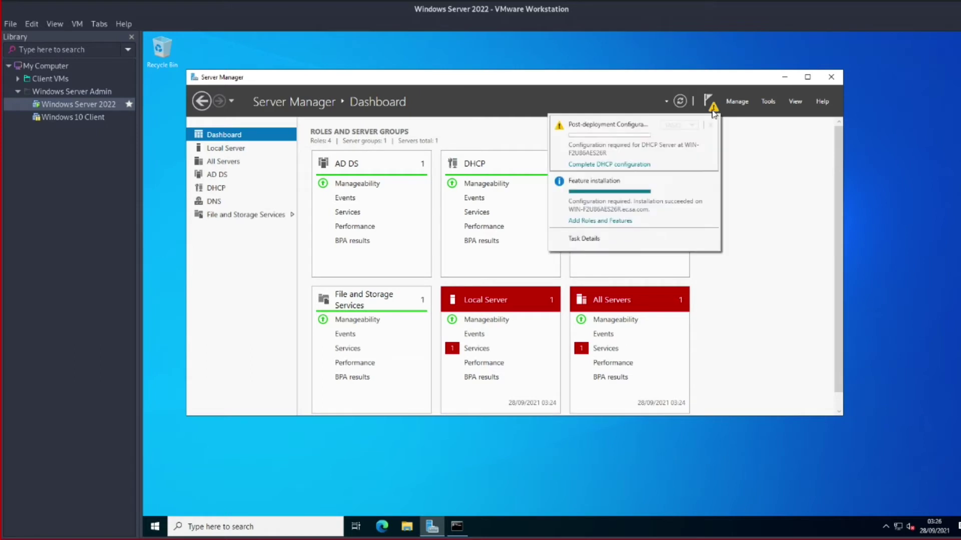
Run the DHCP post-install configuration to create the security groups and authorize the server
left_click(601, 165)
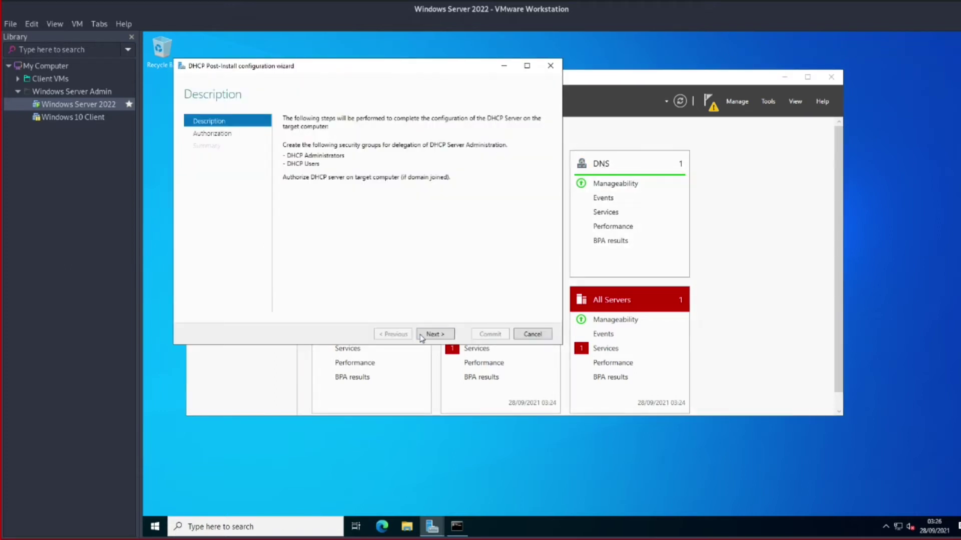
left_click(430, 334)
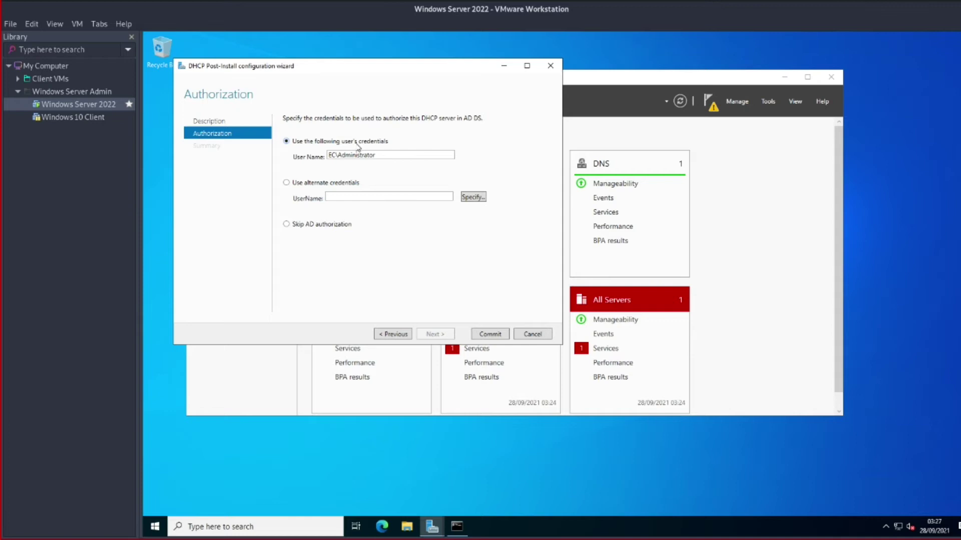
left_click(493, 340)
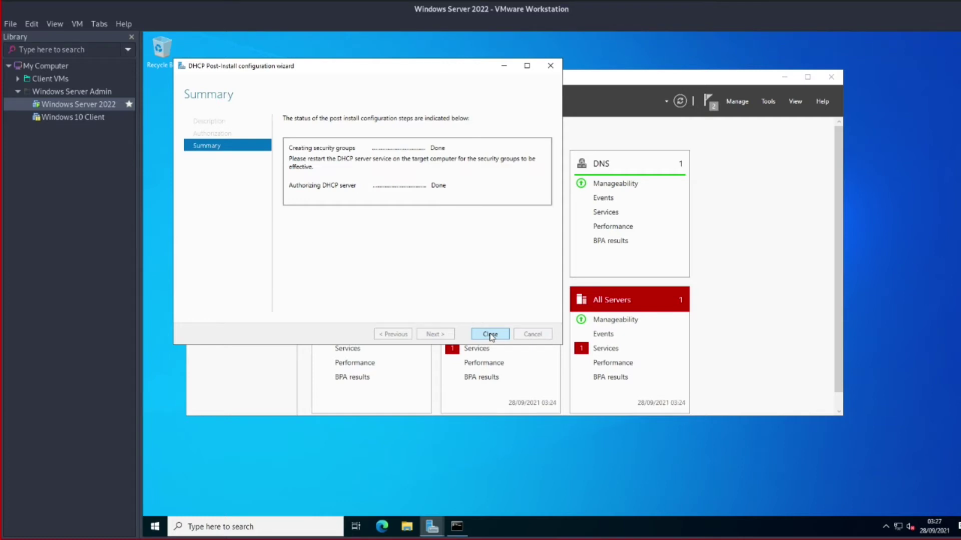
left_click(490, 334)
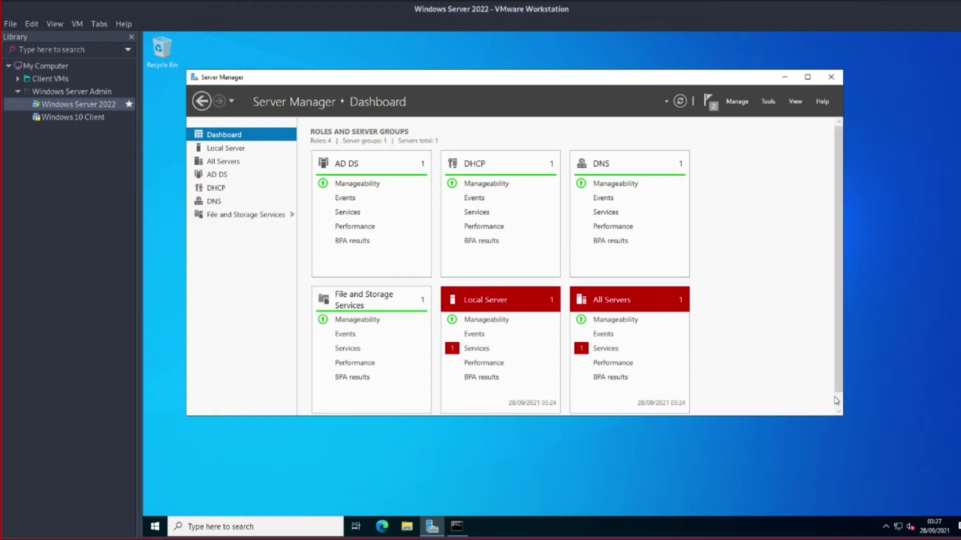
Enlarge Server Manager and dismiss the feature installation notification
left_click_drag(840, 416, 870, 474)
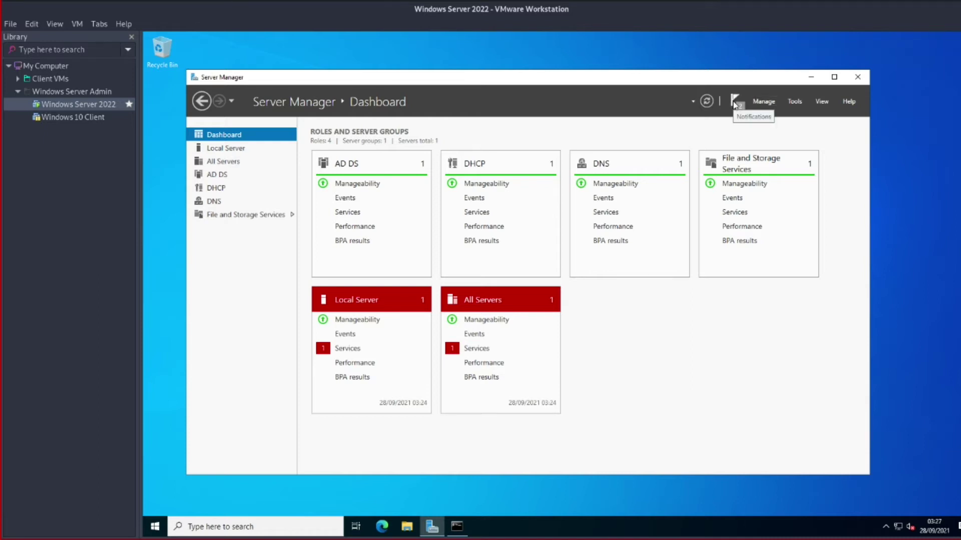
left_click(734, 103)
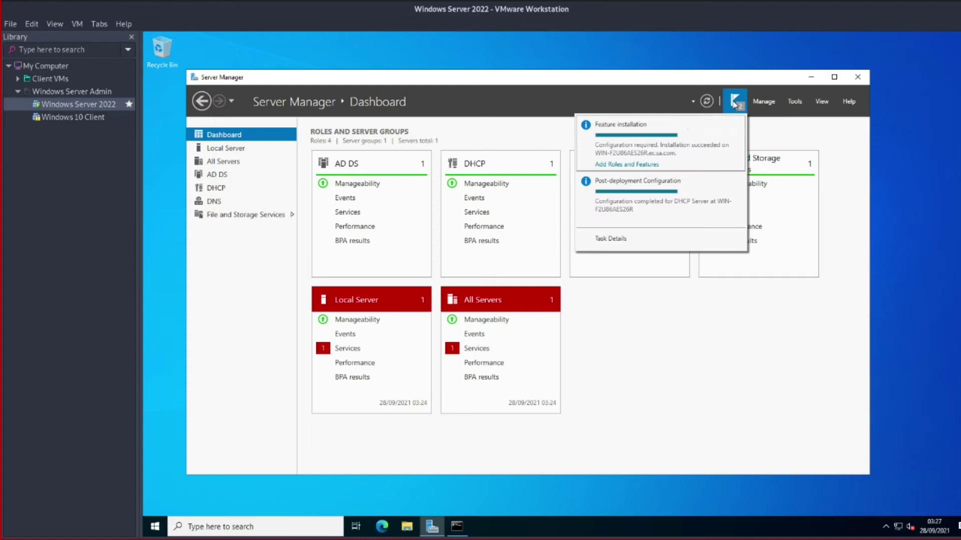
left_click(737, 125)
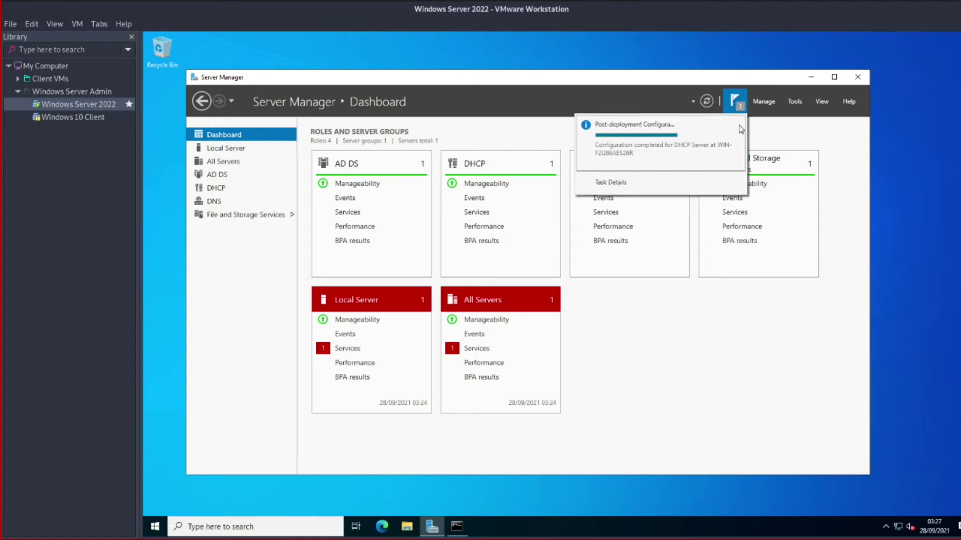
left_click(739, 106)
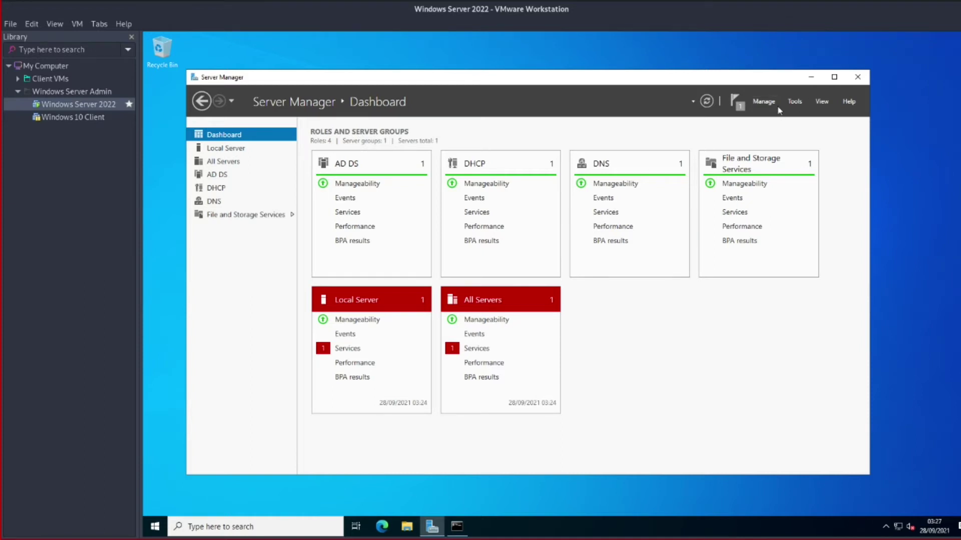
Open the DHCP console maximized, with a wider tree and the server's IPv4 and IPv6 branches expanded
left_click(796, 103)
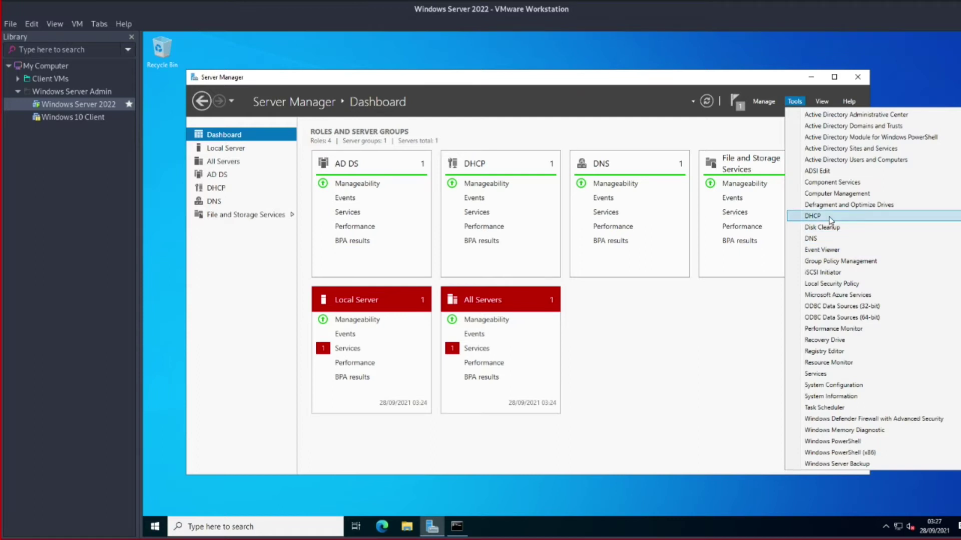
left_click(830, 216)
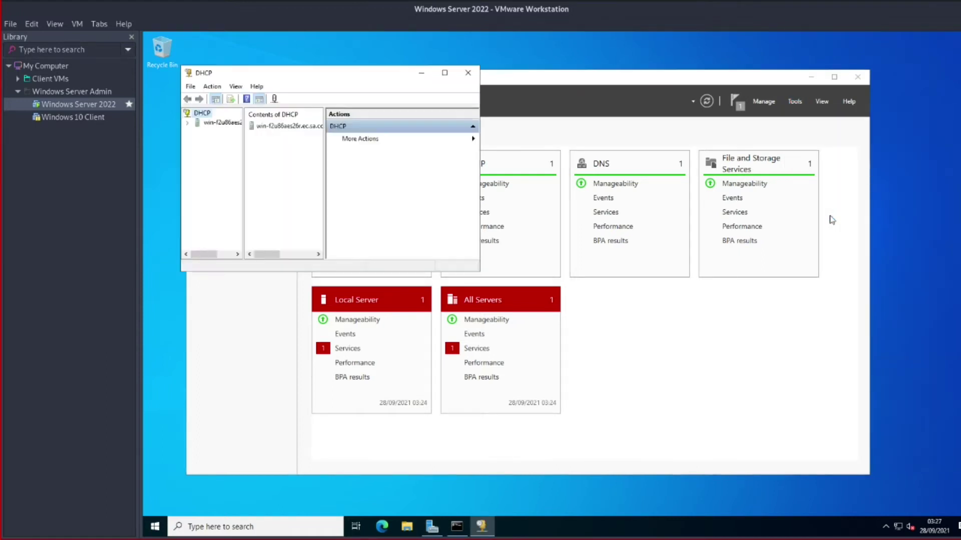
left_click(444, 72)
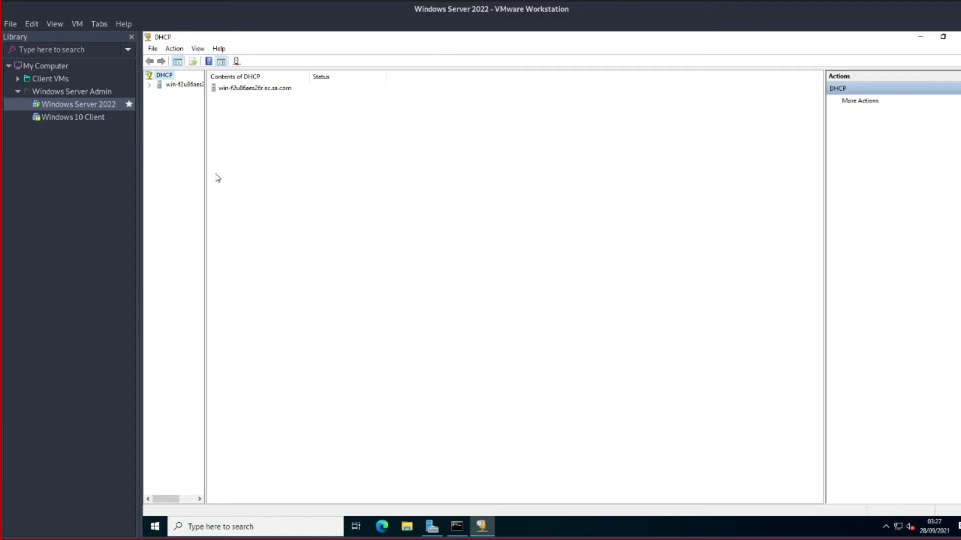
left_click_drag(206, 218, 350, 209)
left_click(149, 84)
left_click(159, 93)
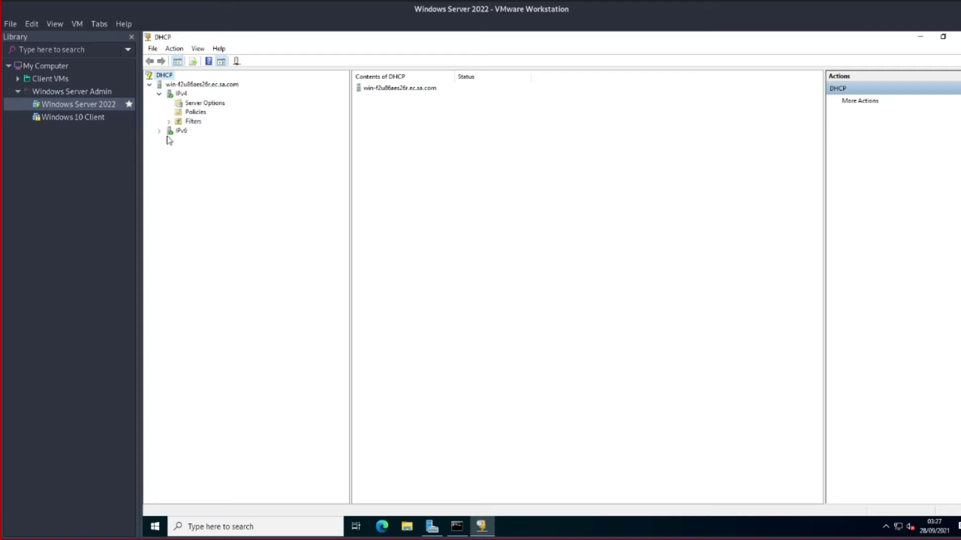
left_click(157, 132)
left_click(389, 91)
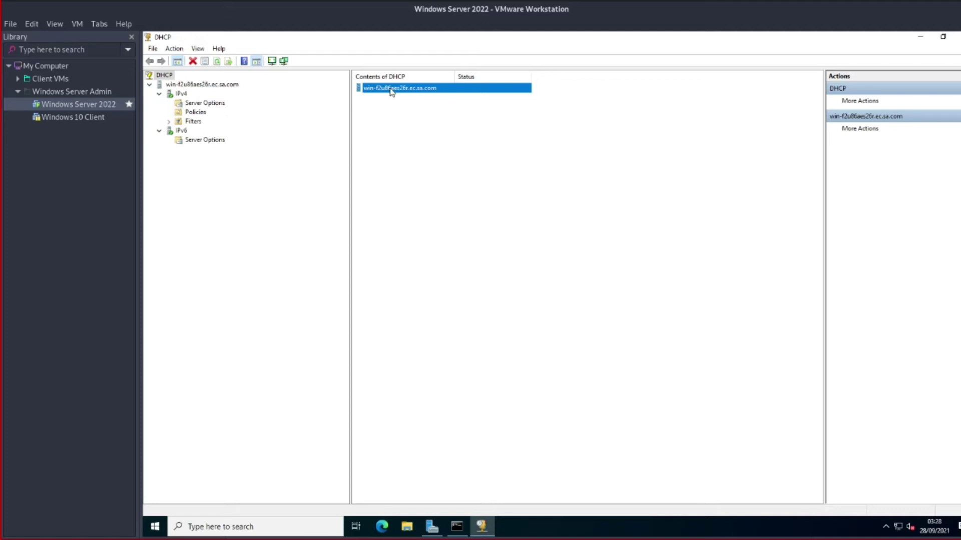
double_click(391, 90)
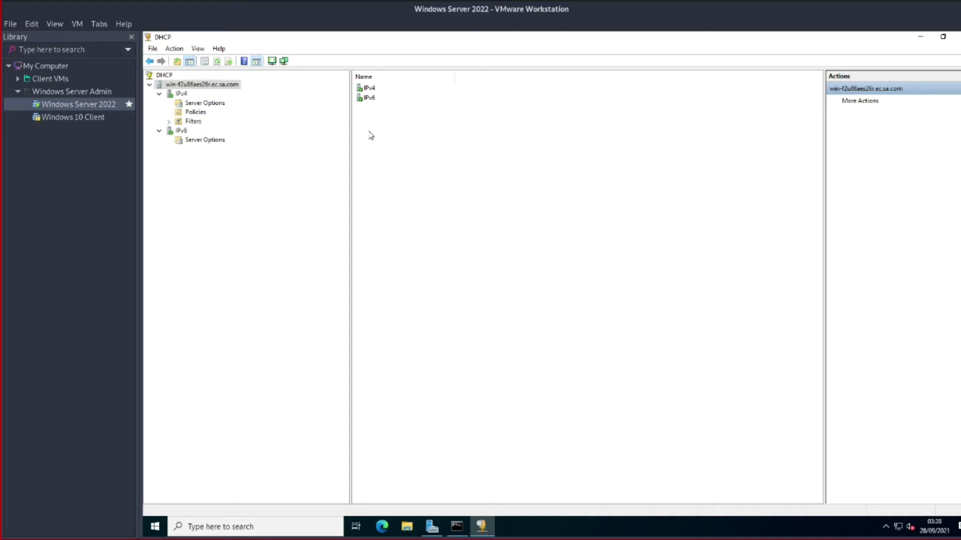
right_click(181, 94)
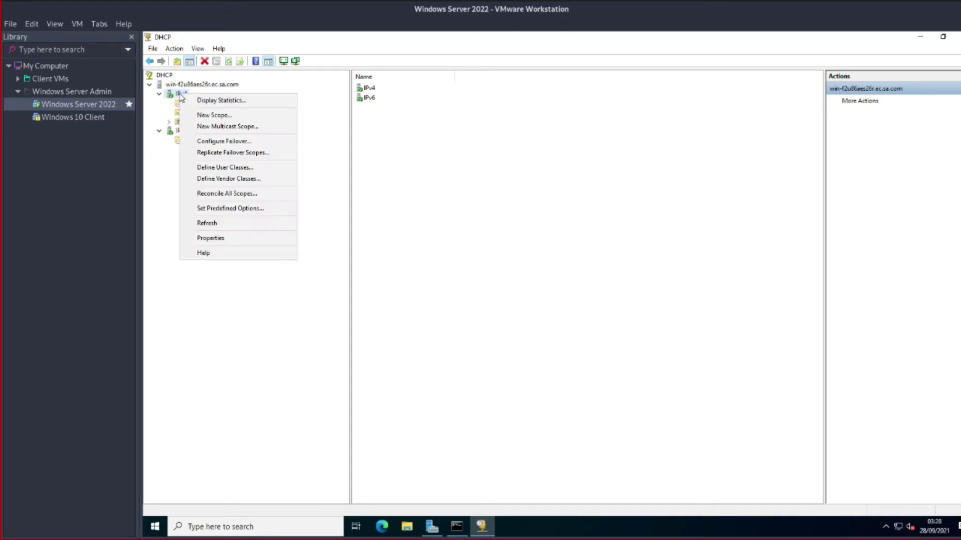
Advance the New Scope Wizard to the Scope Name page, checking the TMA02 assignment document
left_click(230, 117)
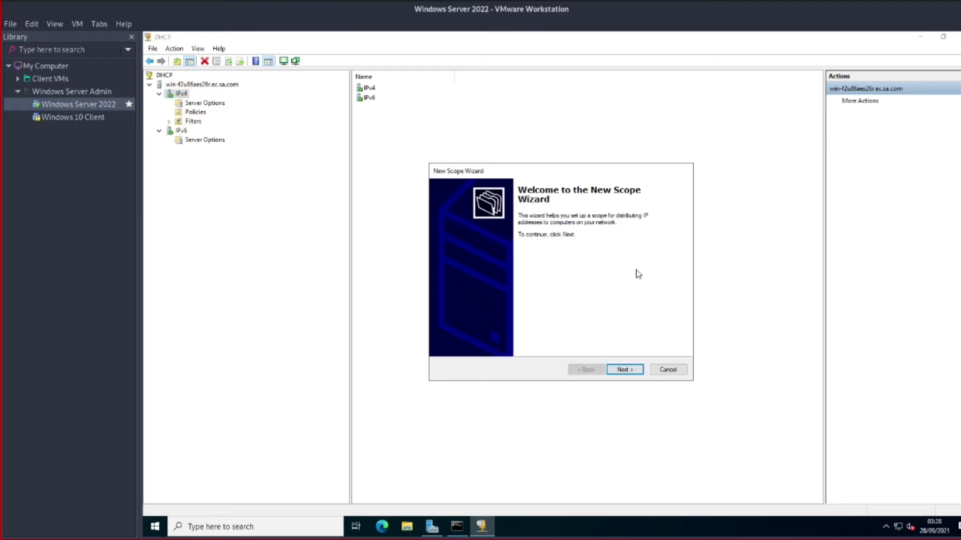
left_click(624, 370)
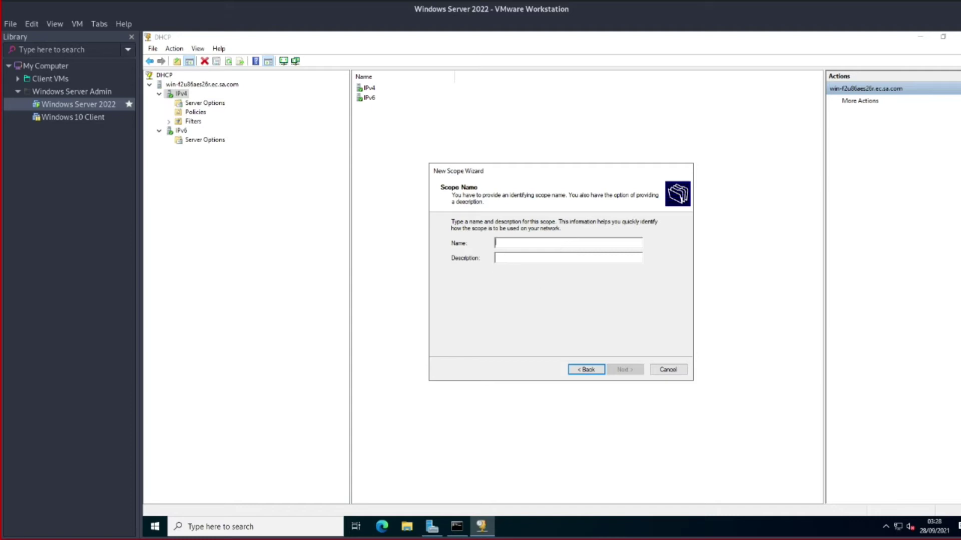
key("super")
left_click(318, 165)
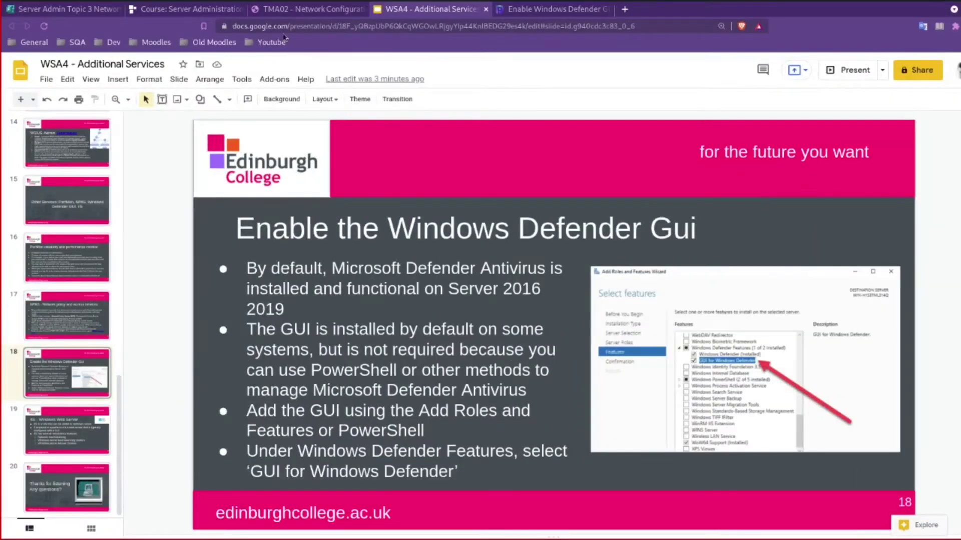
left_click(301, 9)
scroll(536, 385, "down", 3)
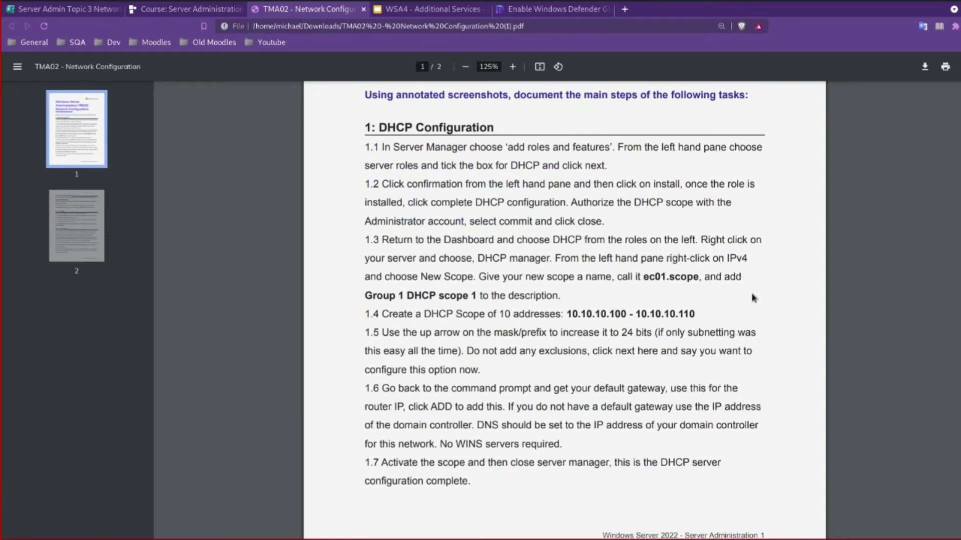
key("super")
left_click(651, 238)
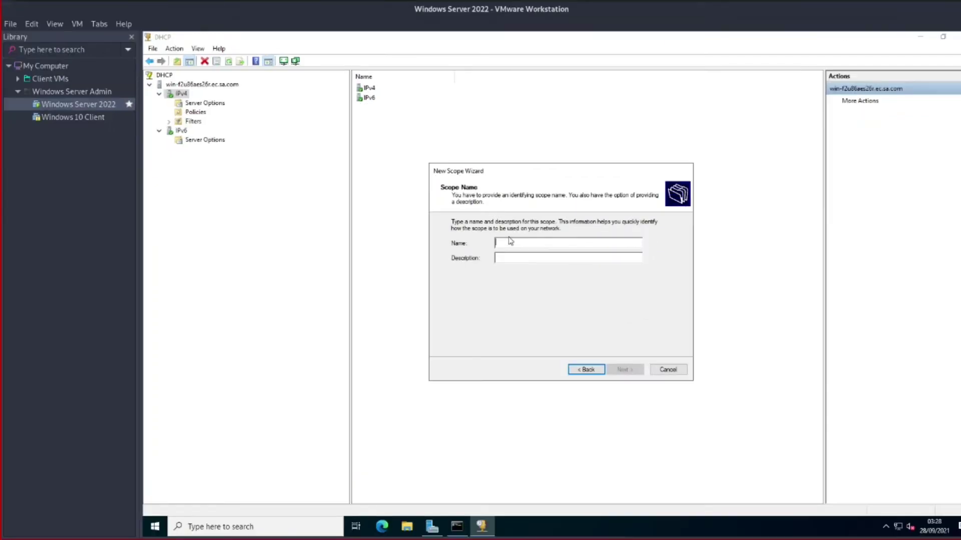
Name the scope 'ec01.scope' with description 'Group 1 Scope' and continue to the address range
type("ec")
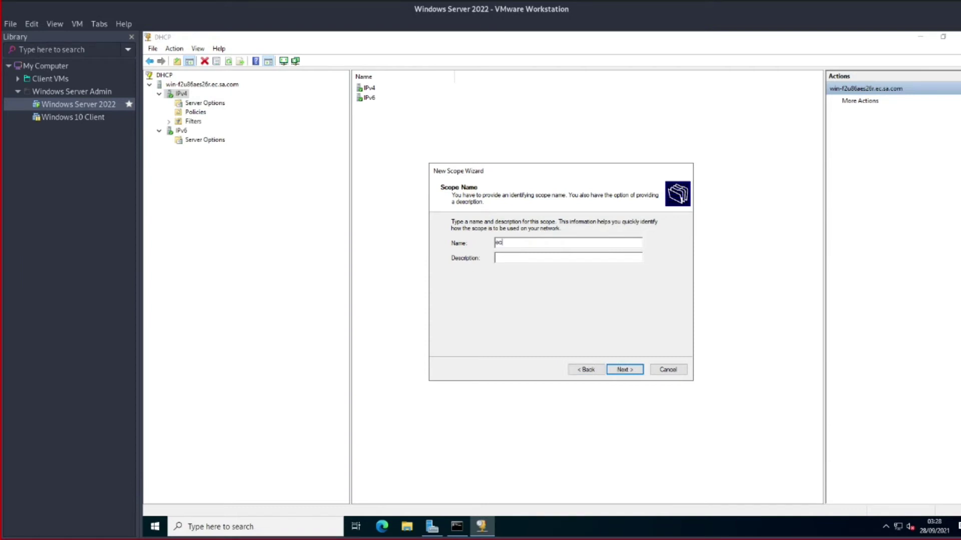
type("01.scope")
left_click(552, 258)
type("Group 1 Scope")
left_click(629, 370)
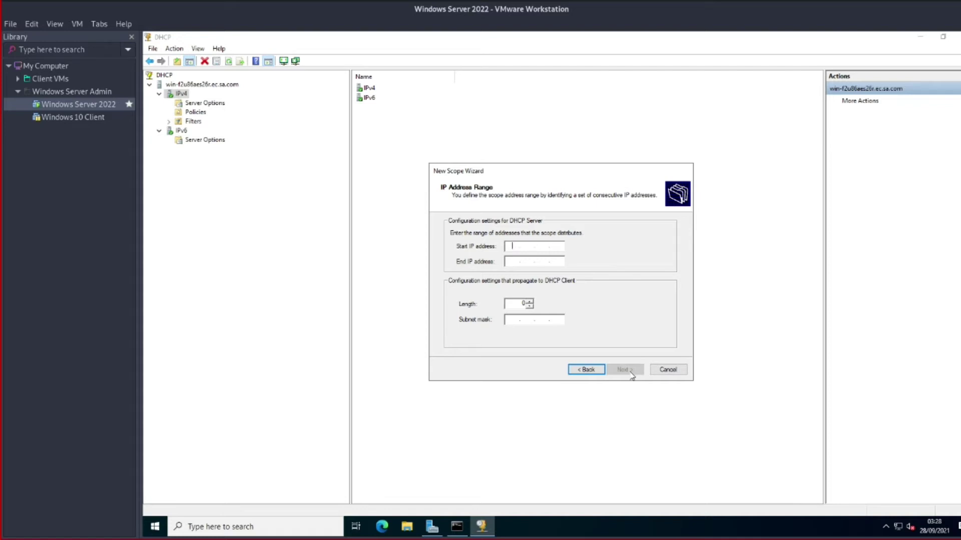
Set the scope range to 10.10.10.100–10.10.10.110 with prefix length 24, adding no exclusions
type("10.10.10.100")
key("Tab")
type("10.")
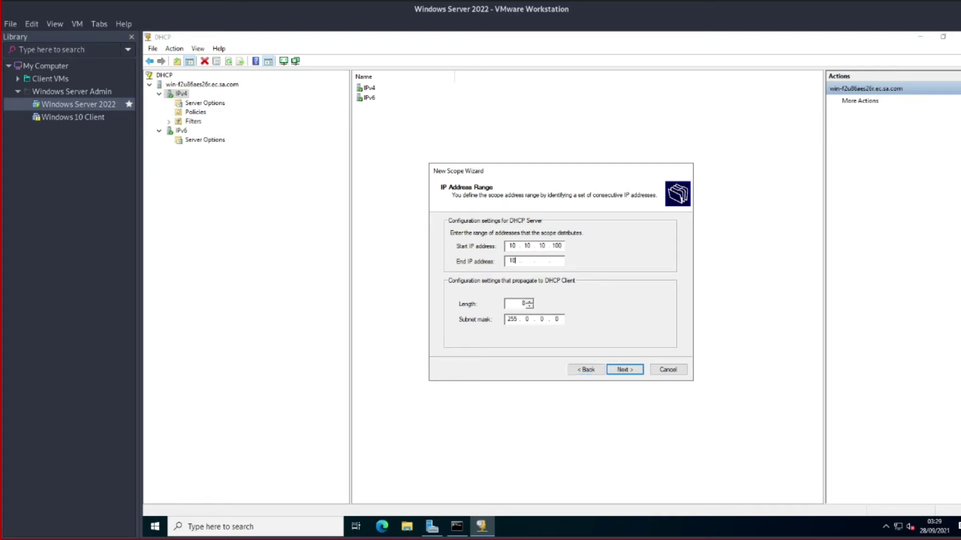
type("10.10.110")
left_click(530, 302)
left_click(529, 302)
left_click(530, 302)
left_click(529, 301)
left_click(530, 302)
left_click(529, 301)
left_click(529, 302)
left_click(529, 301)
left_click(529, 302)
left_click(529, 302)
left_click(529, 302)
left_click(530, 302)
left_click(530, 302)
left_click(622, 371)
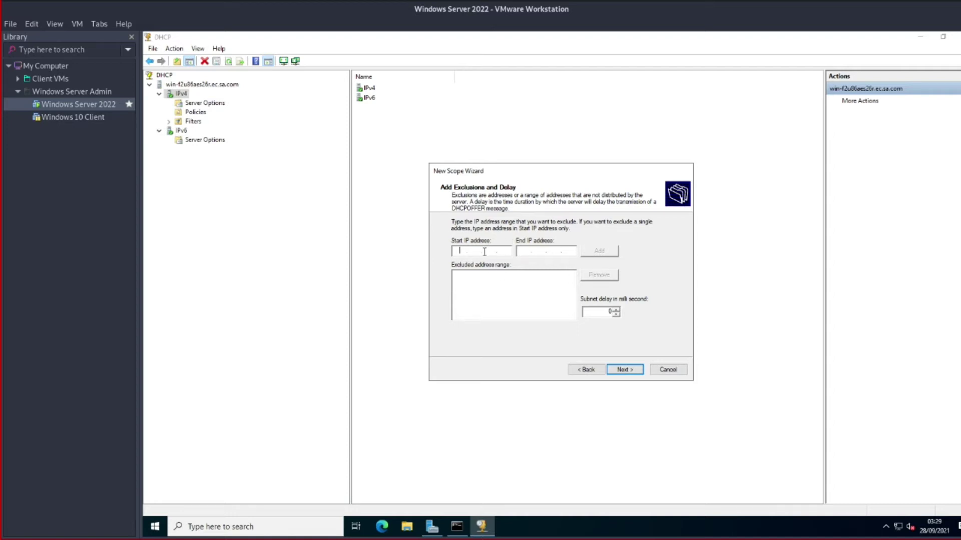
left_click(632, 373)
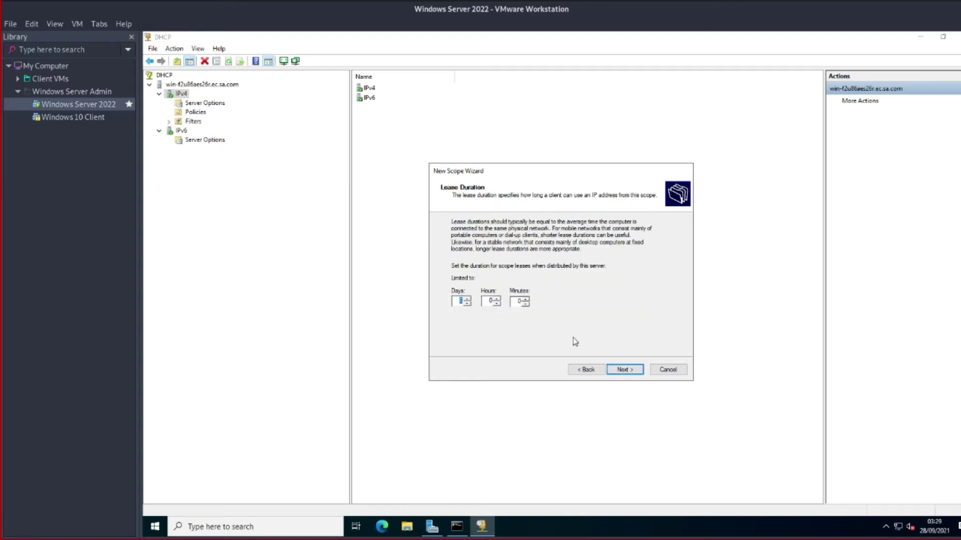
Keep the default lease duration and add 10.10.10.1 as the scope's router (default gateway)
left_click(627, 371)
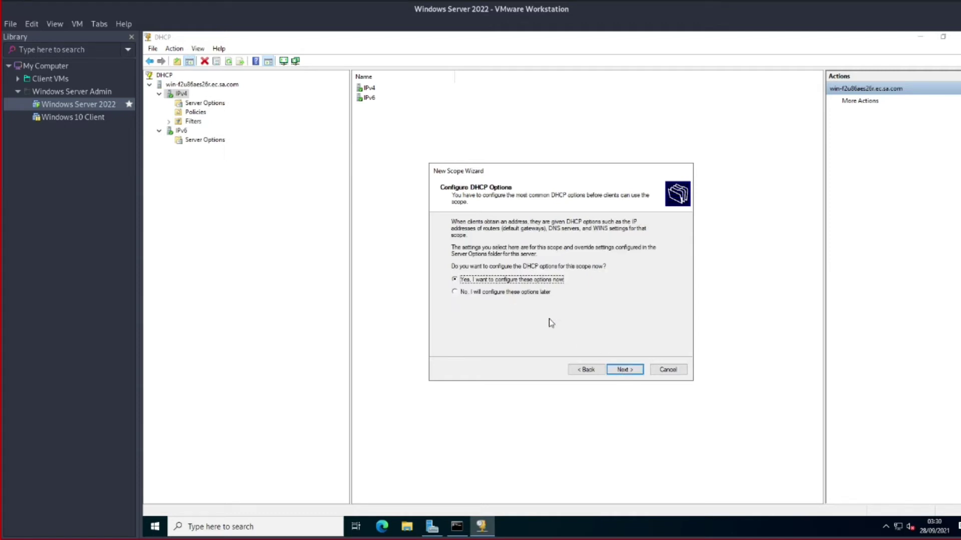
left_click(632, 371)
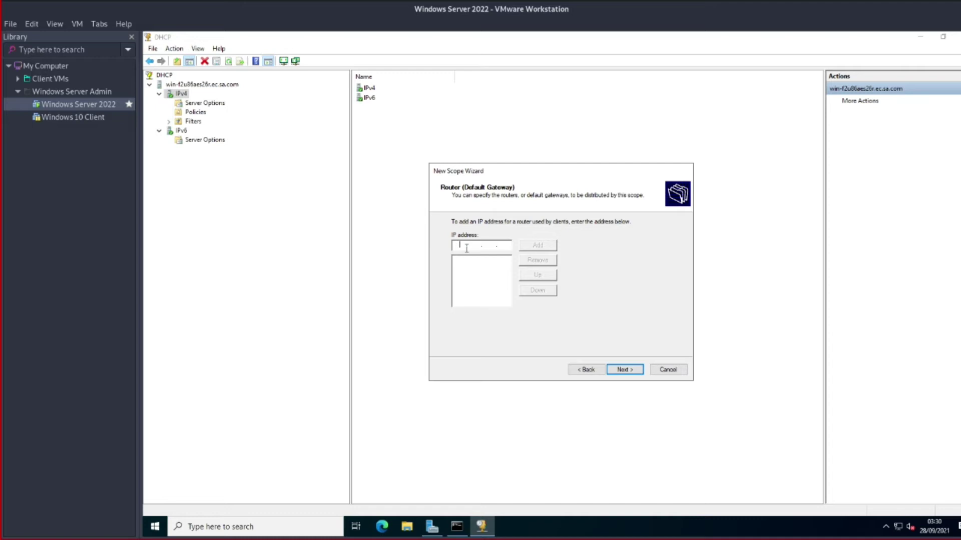
type("10.10.10.1")
left_click(540, 245)
left_click(634, 374)
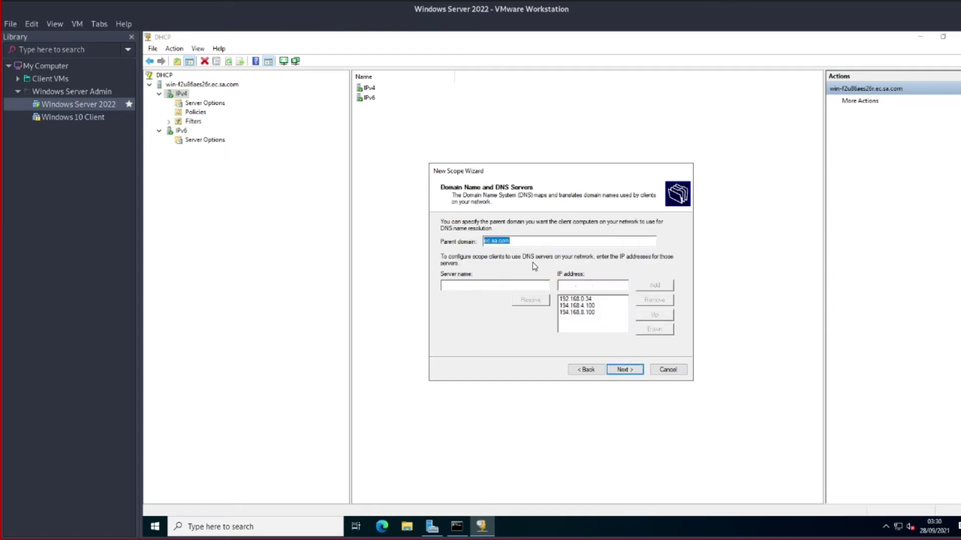
Add 1.1.1.1 to the scope's DNS server list
left_click(512, 241)
type("1.1.1.1")
left_click(654, 286)
Remove the old DNS servers 192.168.0.34, 194.168.4.100 and 194.168.8.100
left_click(579, 321)
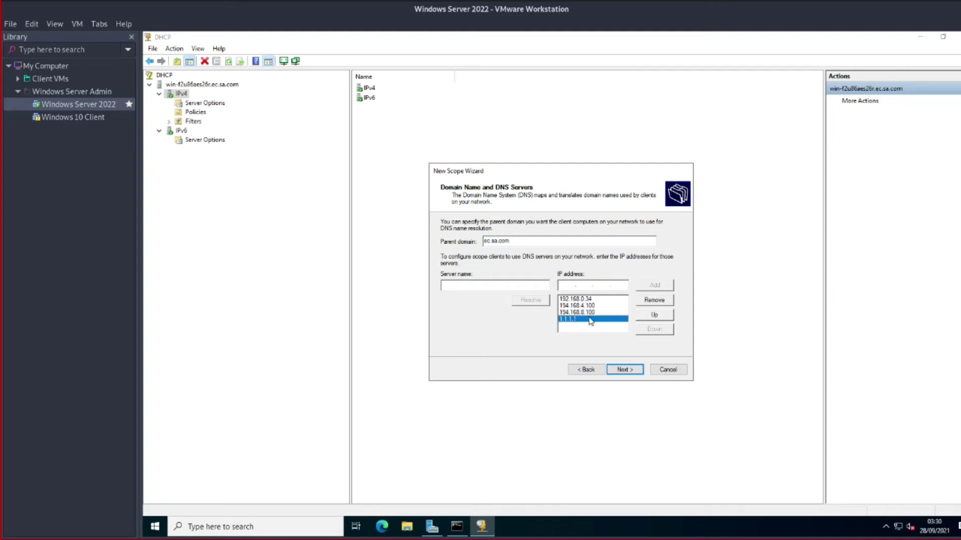
left_click(590, 312)
left_click(588, 306)
left_click(588, 299)
left_click(588, 305)
left_click(588, 319)
left_click(589, 312)
left_click(585, 305)
left_click(584, 300)
left_click(581, 321)
left_click(586, 300)
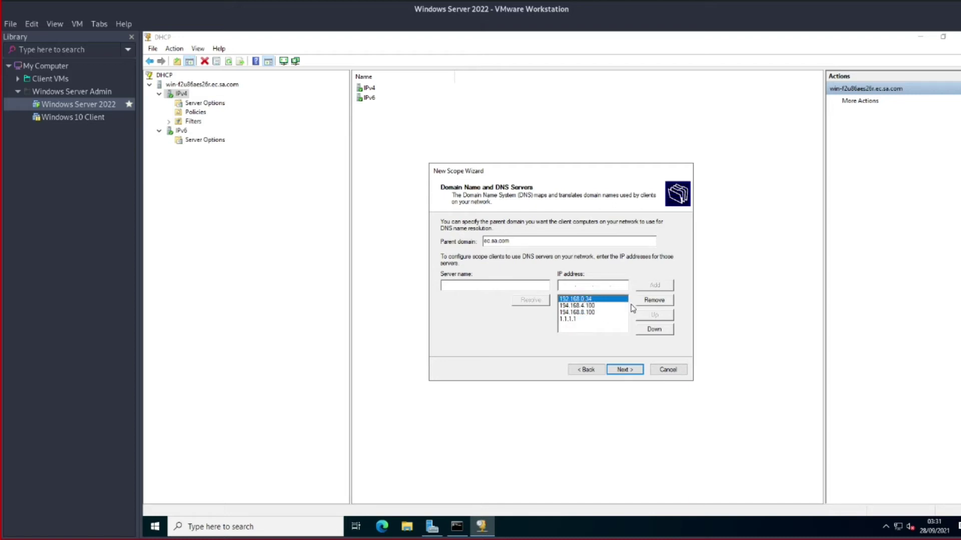
left_click(649, 303)
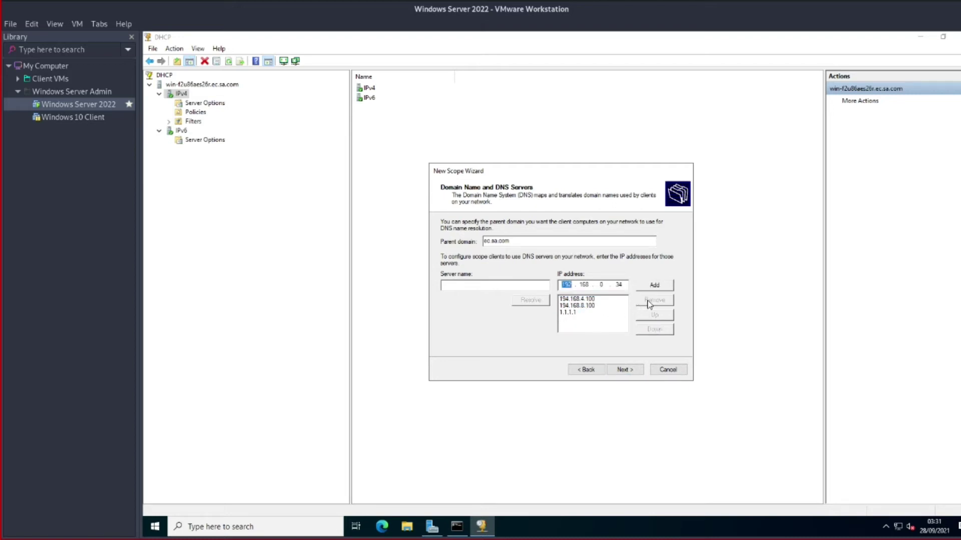
left_click(594, 299)
left_click(651, 302)
left_click(570, 299)
left_click(653, 301)
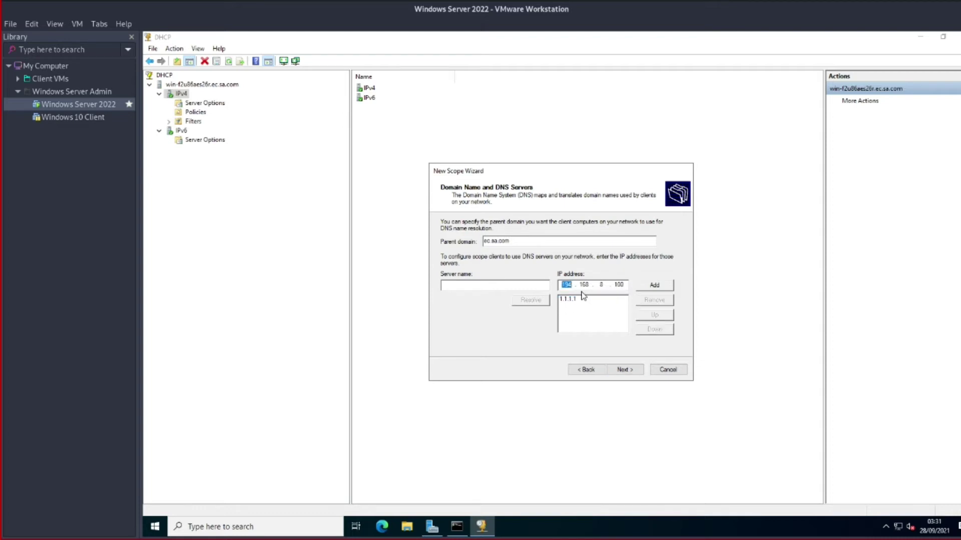
Add 10.10.10.1 as a DNS server and re-add 1.1.1.1 below it
type("10.10.10.1")
left_click(654, 285)
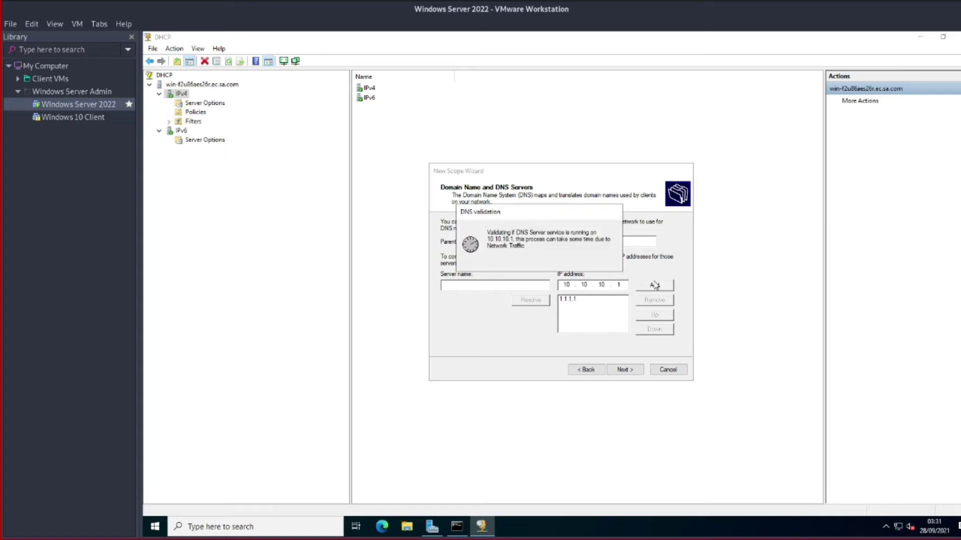
left_click(574, 301)
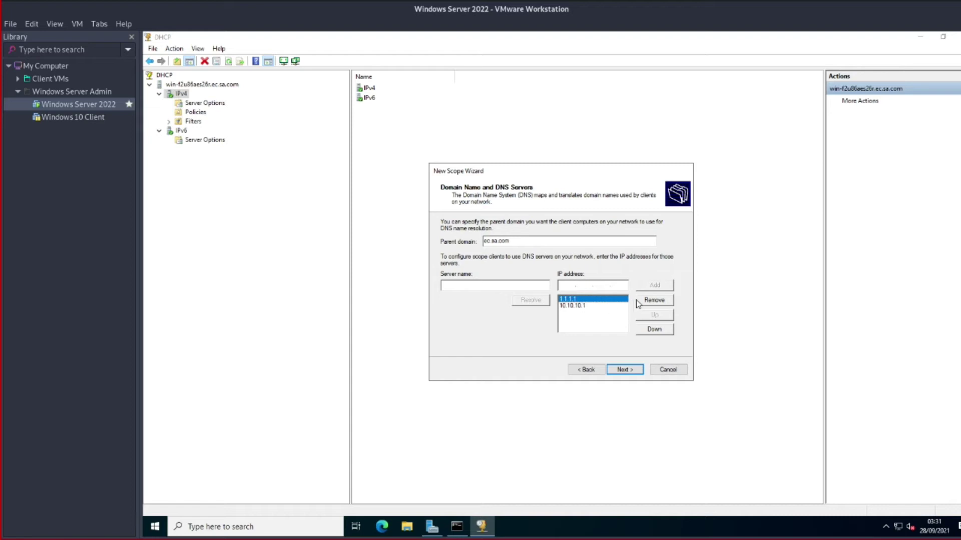
left_click(653, 301)
left_click(656, 286)
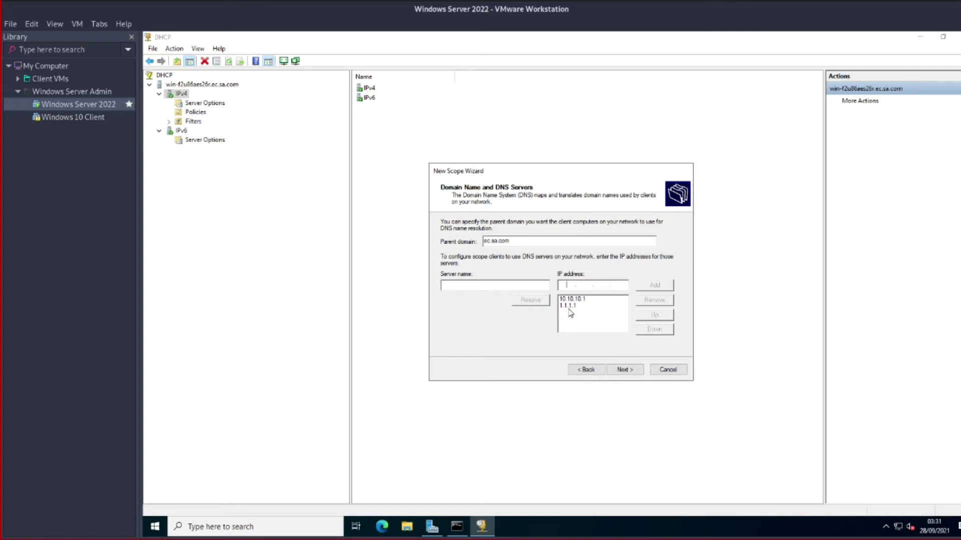
left_click(631, 371)
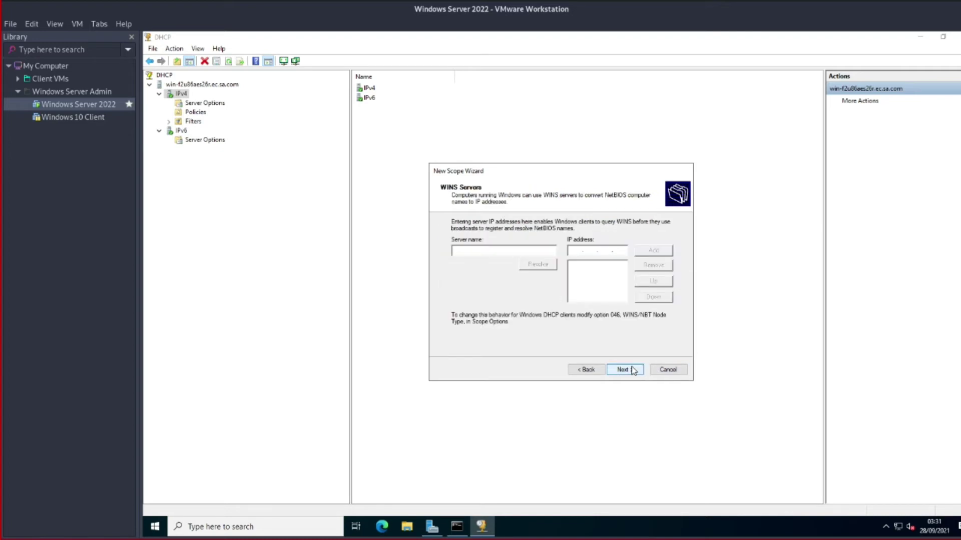
Skip WINS servers, activate the scope now and finish the wizard
left_click(633, 371)
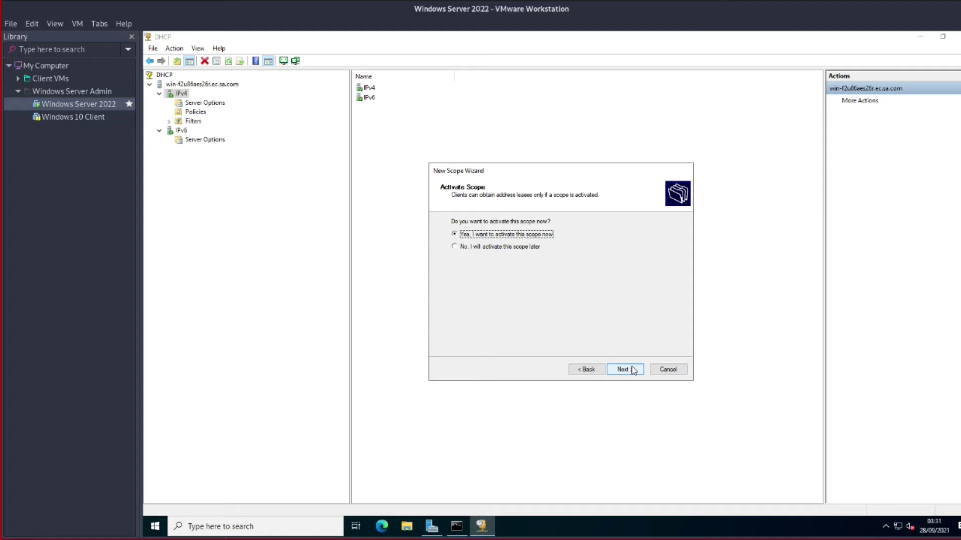
left_click(634, 371)
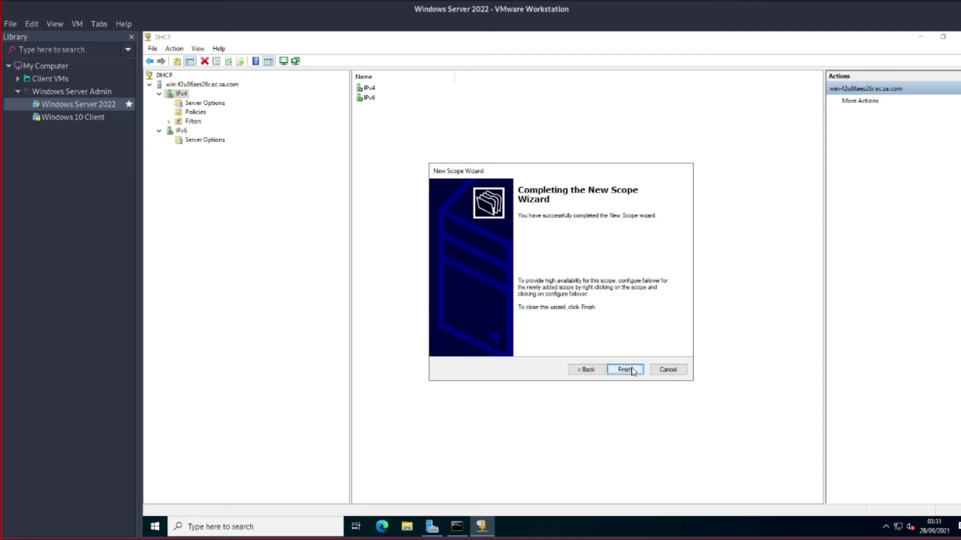
left_click(633, 371)
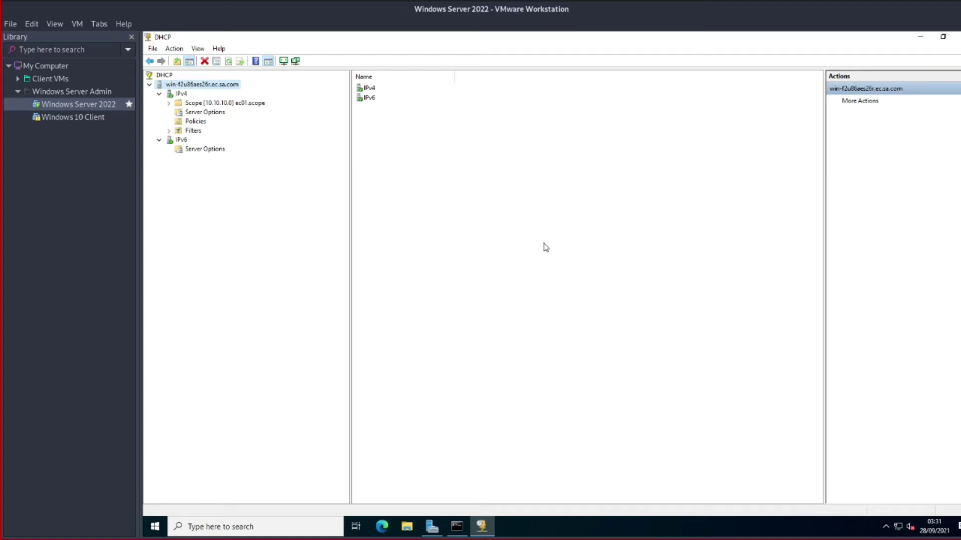
Open the ec01.scope Address Leases view and refresh the still-empty list
double_click(231, 103)
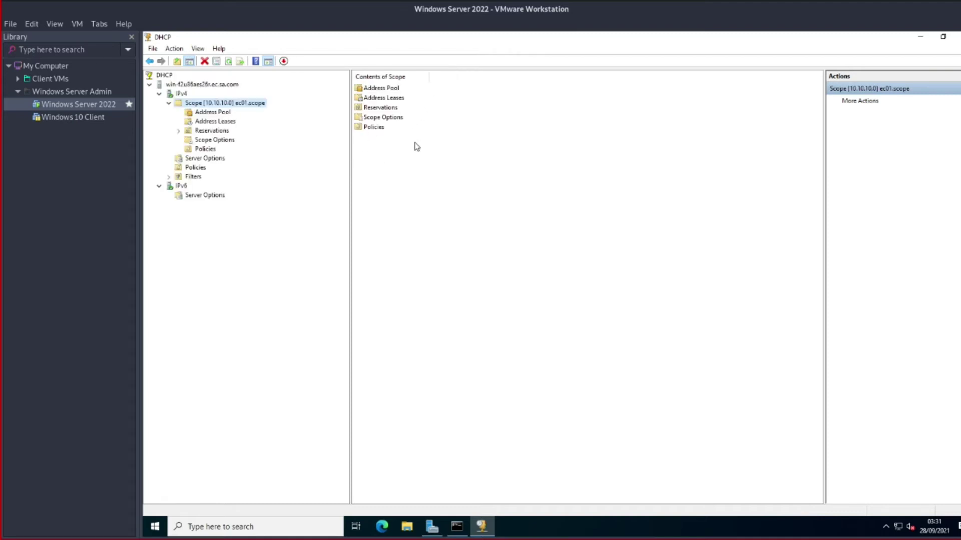
double_click(384, 98)
right_click(554, 161)
left_click(573, 171)
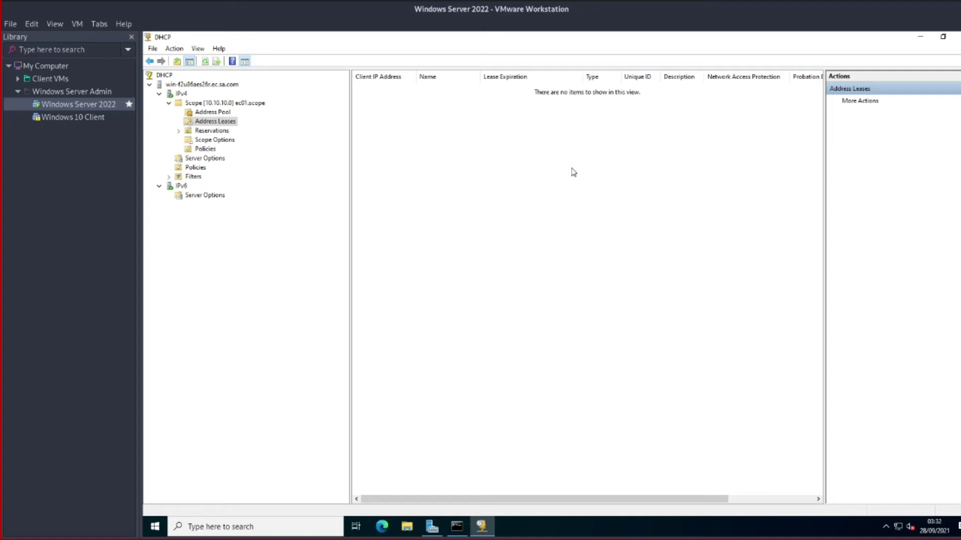
Resume the Windows 10 Client VM and send Ctrl+Alt+Del to reach its sign-in screen
left_click(80, 118)
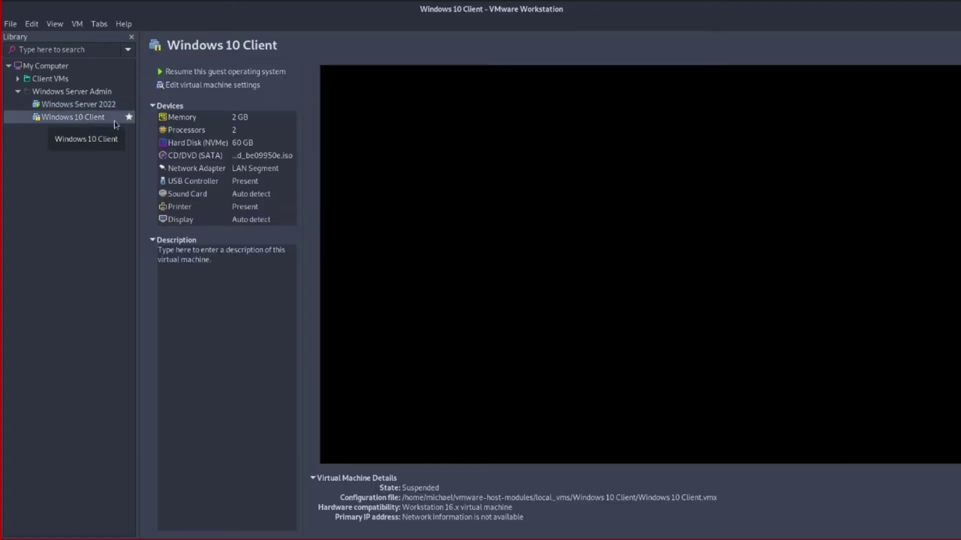
left_click(190, 76)
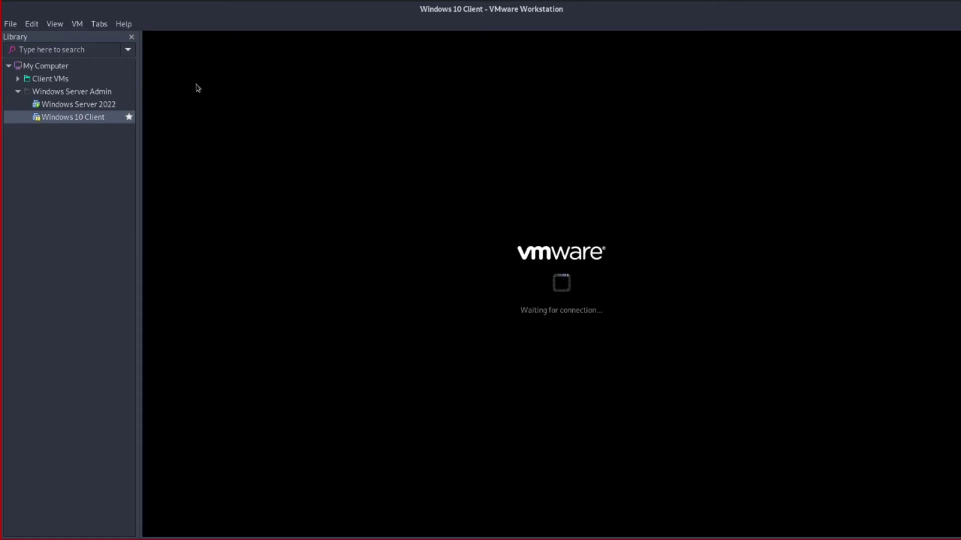
left_click(77, 24)
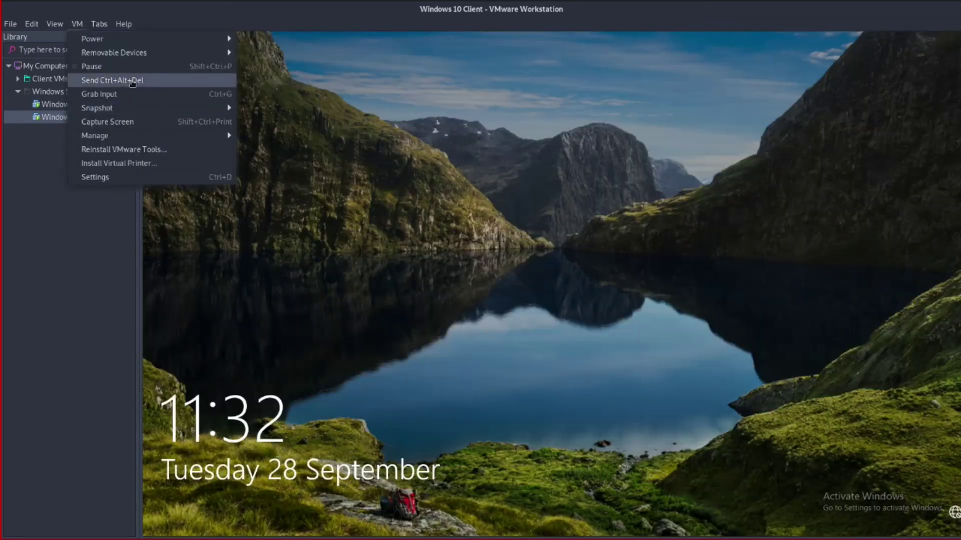
left_click(132, 83)
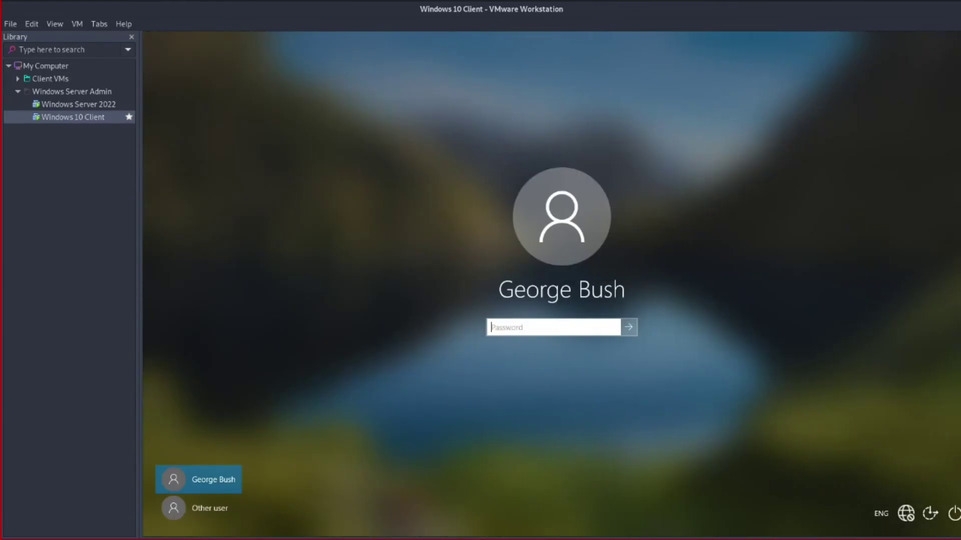
Sign in as Other user EC\Administrator with the account password, then return to the server VM
left_click(205, 506)
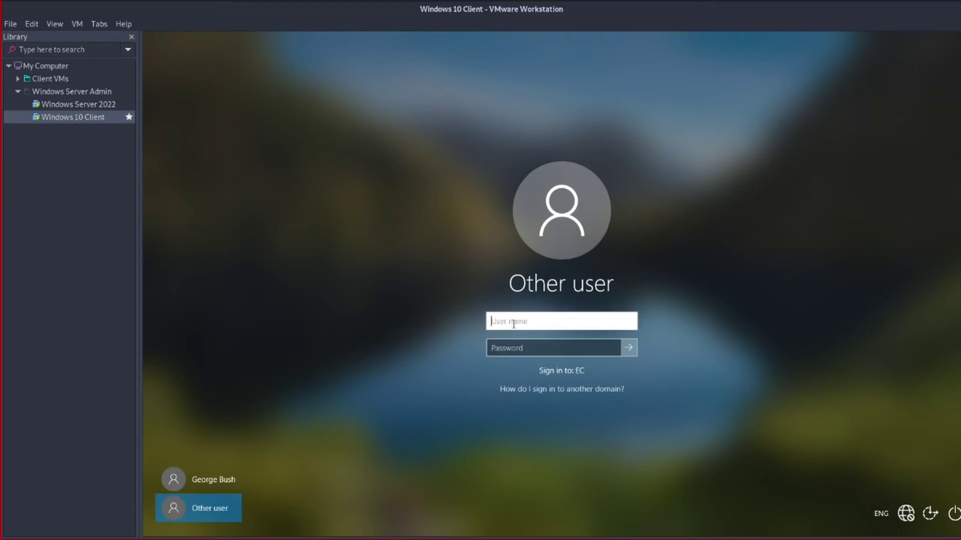
type("Administrator")
key("Tab")
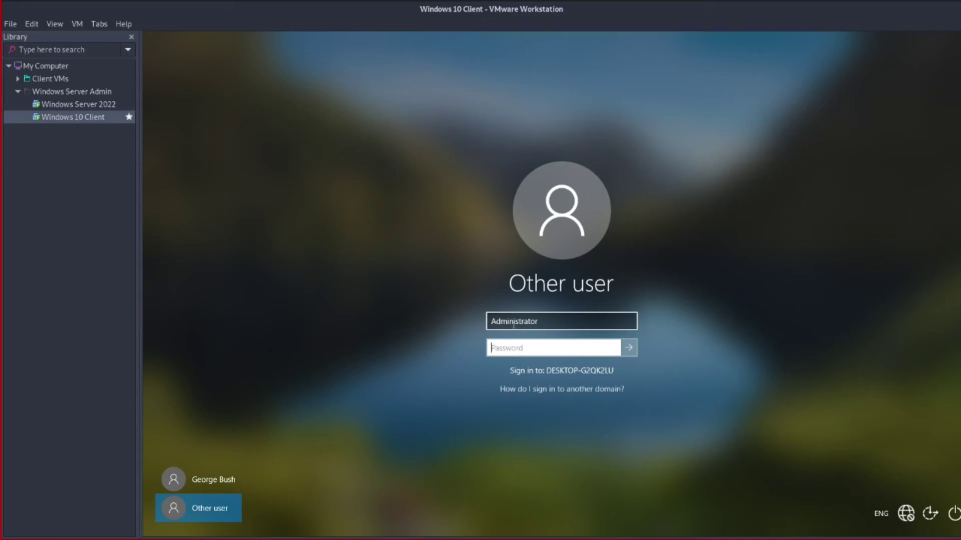
type("••••")
key("BackSpace")
key("BackSpace")
key("BackSpace")
type("•••••••••••••••••")
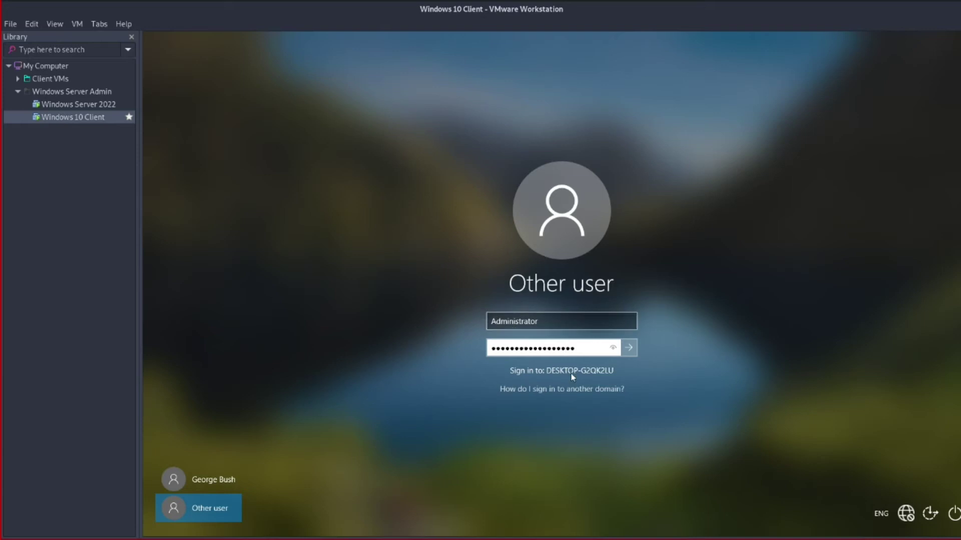
left_click(491, 321)
type("EC\\")
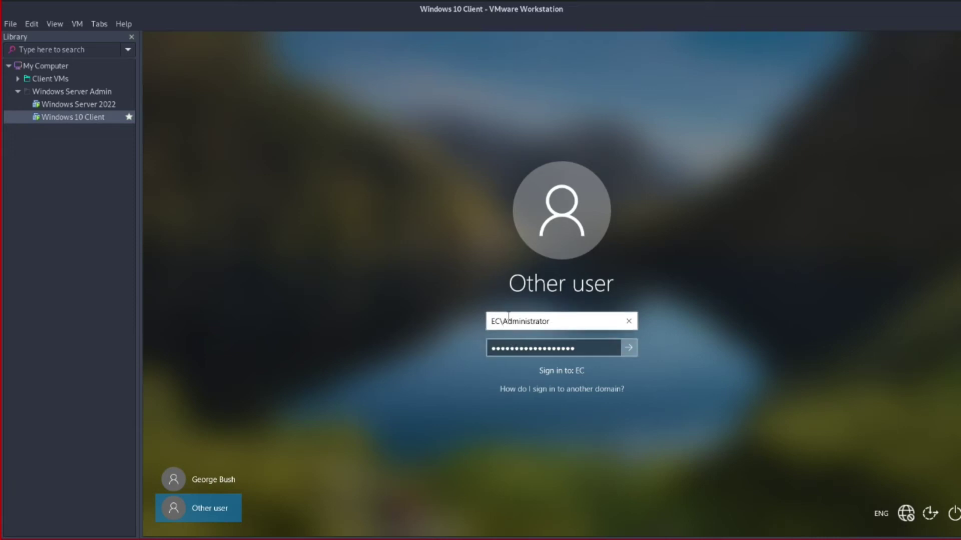
left_click_drag(500, 321, 477, 322)
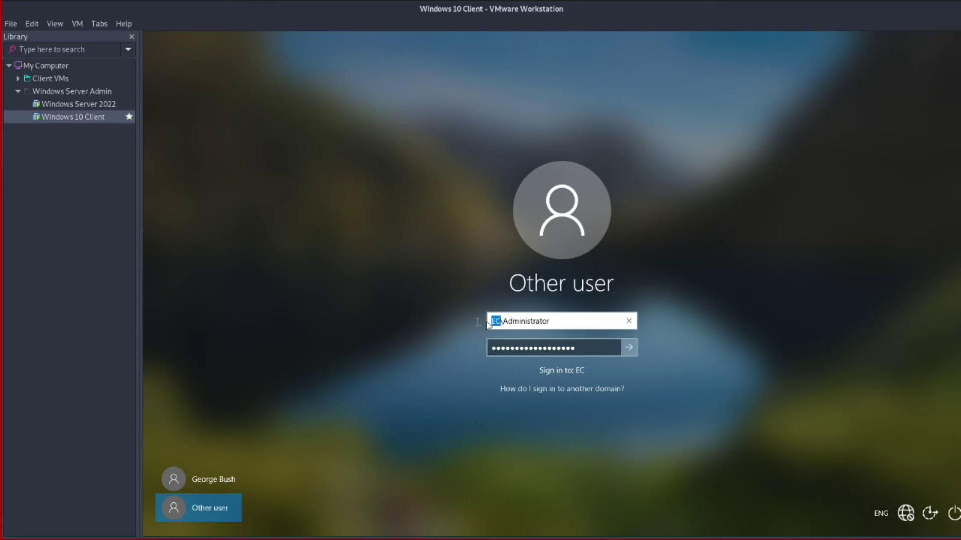
left_click(557, 325)
left_click(629, 347)
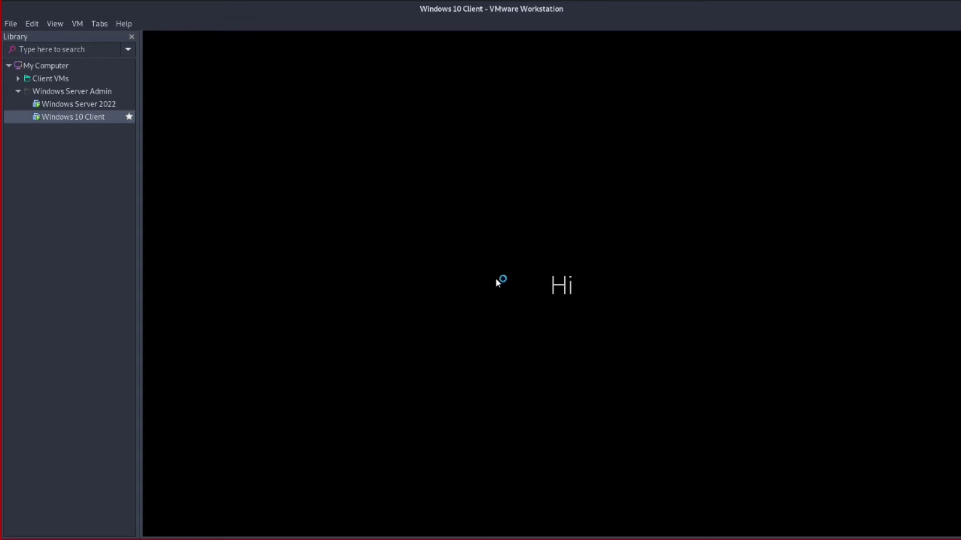
left_click(81, 109)
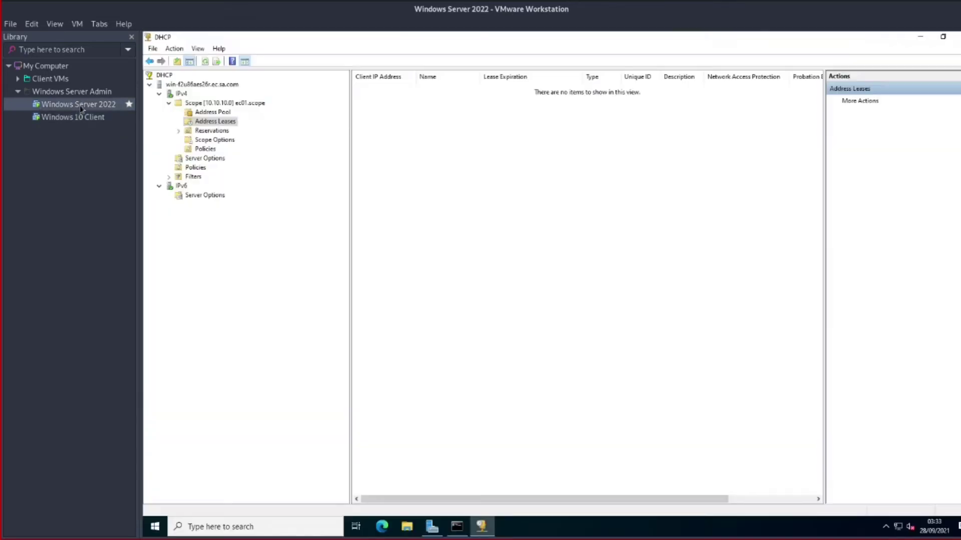
Close Server Manager and enlarge the DHCP window to show all lease columns
left_click(943, 36)
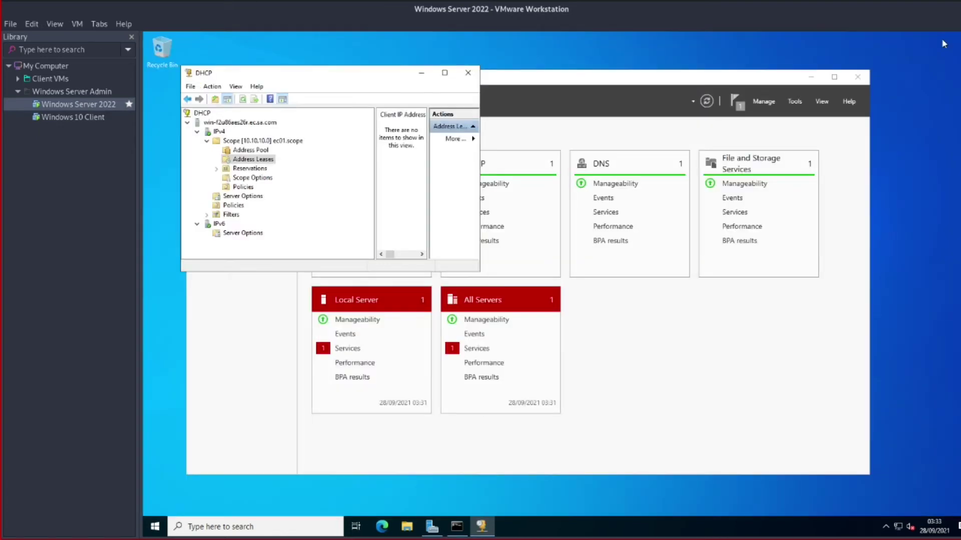
left_click(645, 84)
left_click(868, 77)
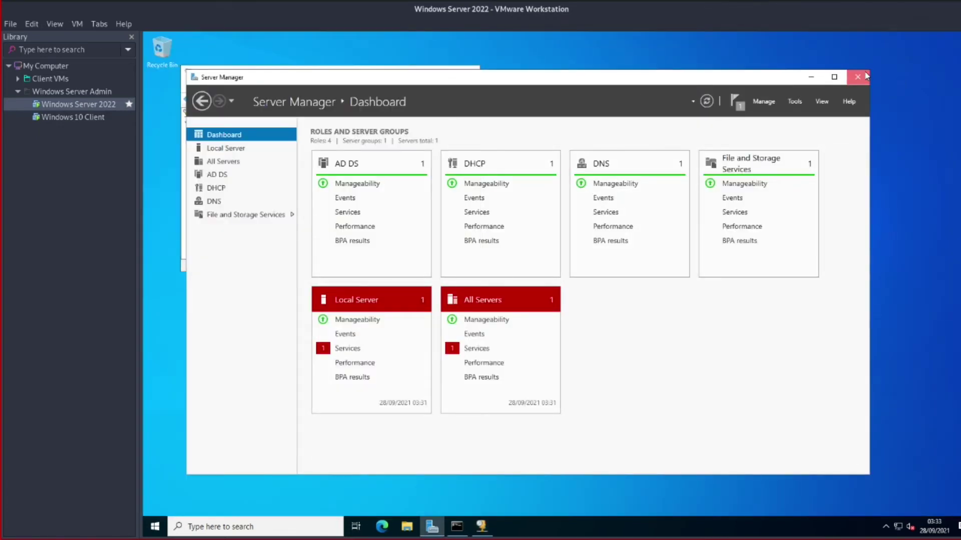
left_click_drag(477, 273, 801, 387)
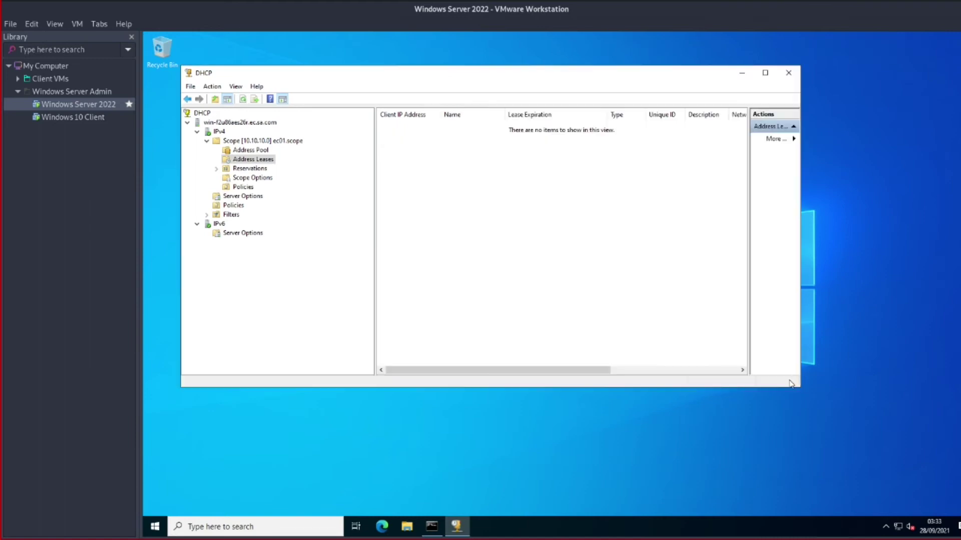
Restart the server with reason 'Application: Maintenance (Planned)', then switch to the Windows 10 Client VM
left_click(155, 529)
left_click(152, 507)
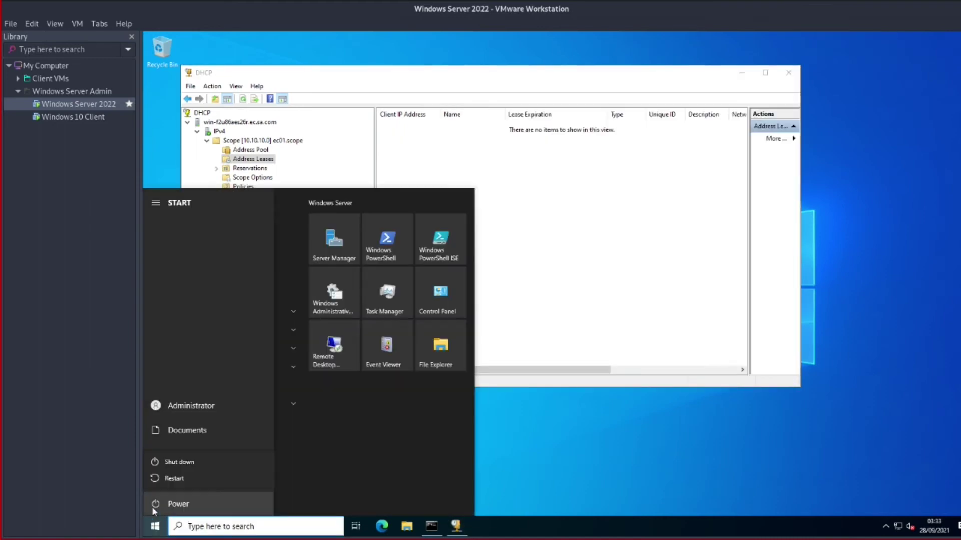
left_click(180, 476)
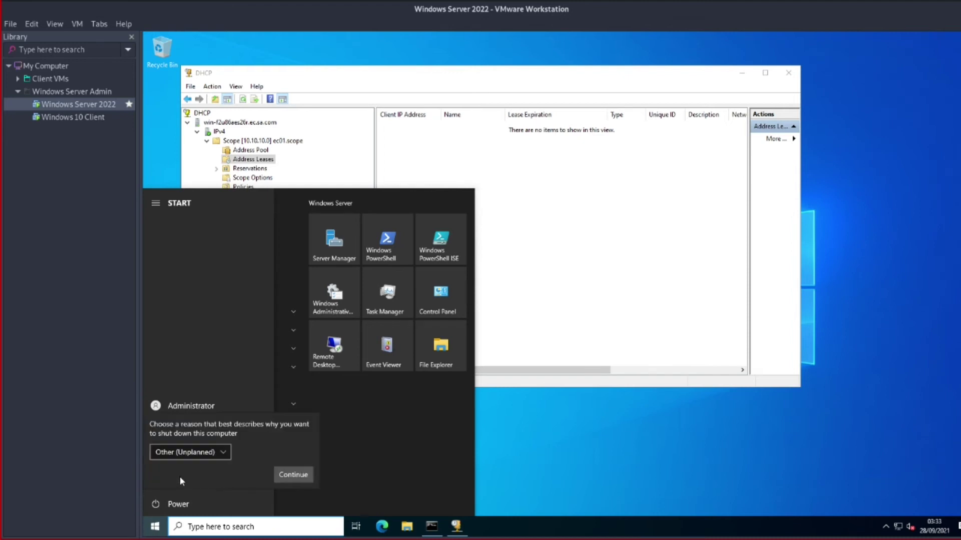
left_click(214, 452)
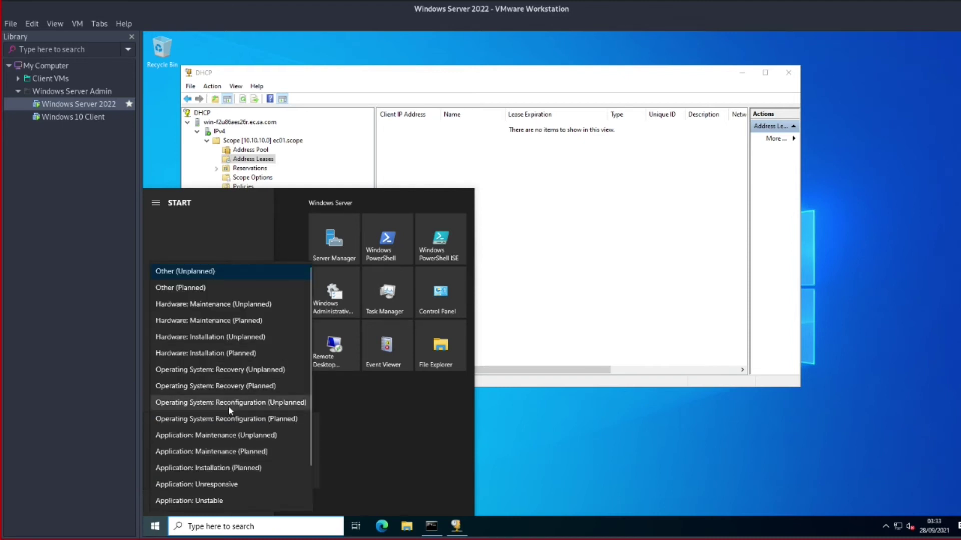
left_click(233, 453)
left_click(307, 474)
left_click(297, 475)
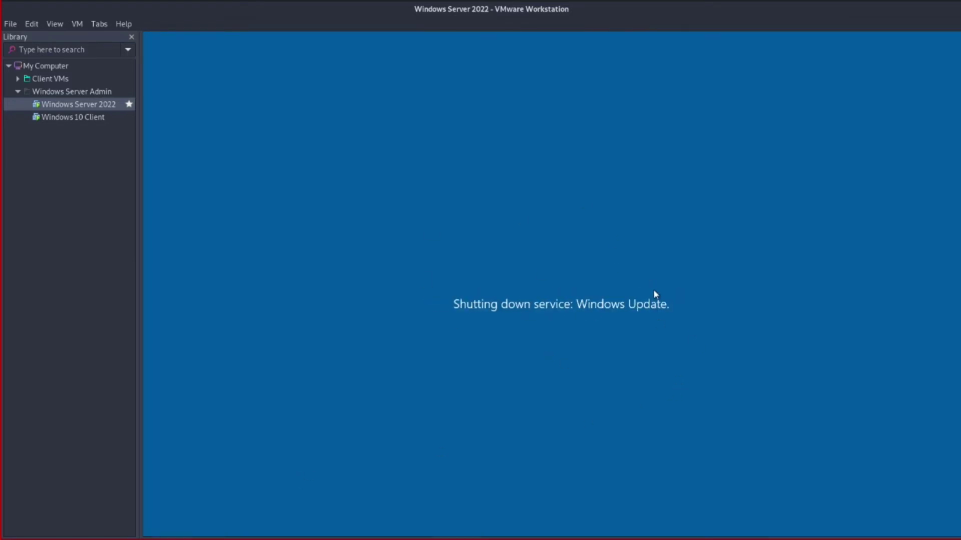
left_click(98, 119)
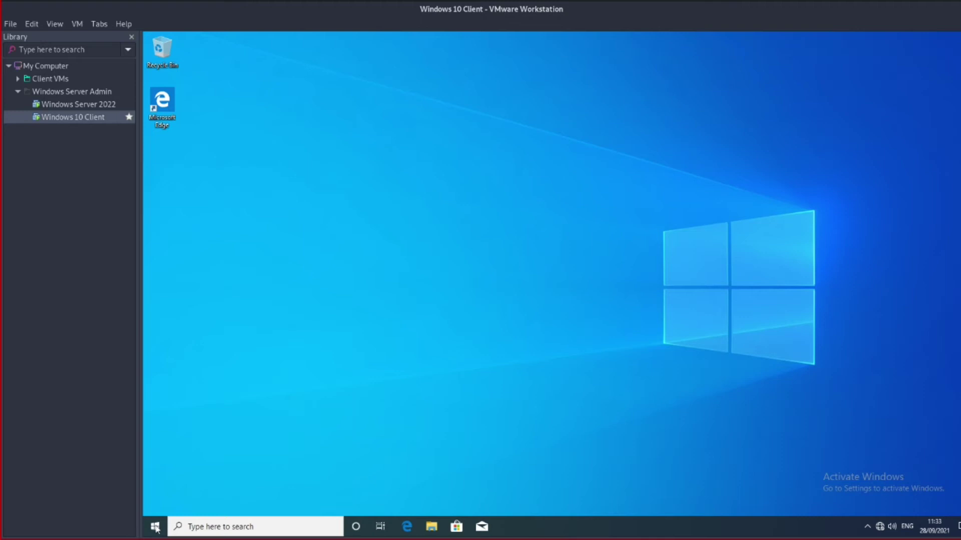
Display Ethernet0's IPv4 properties: static 10.10.10.10, mask 255.255.255.0, DNS 10.10.10.1
right_click(879, 527)
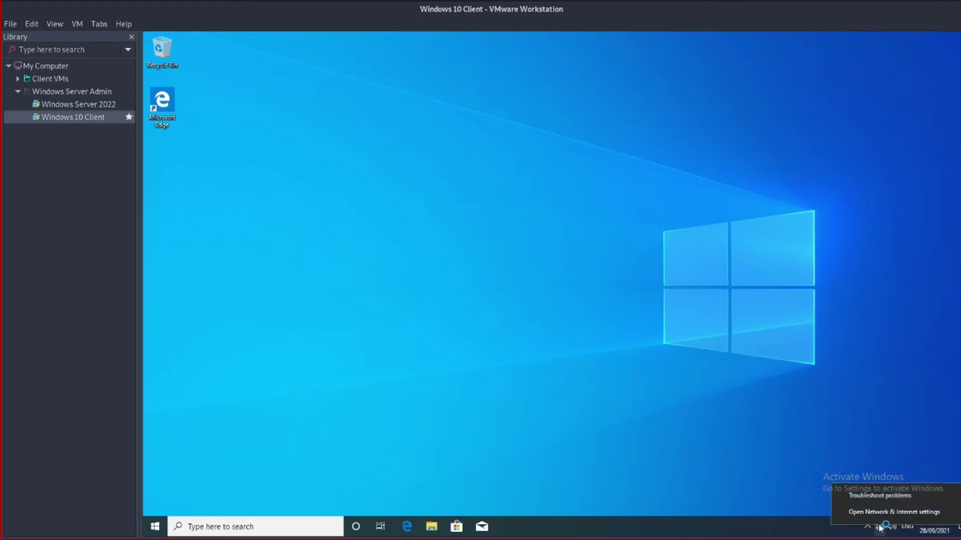
left_click(881, 512)
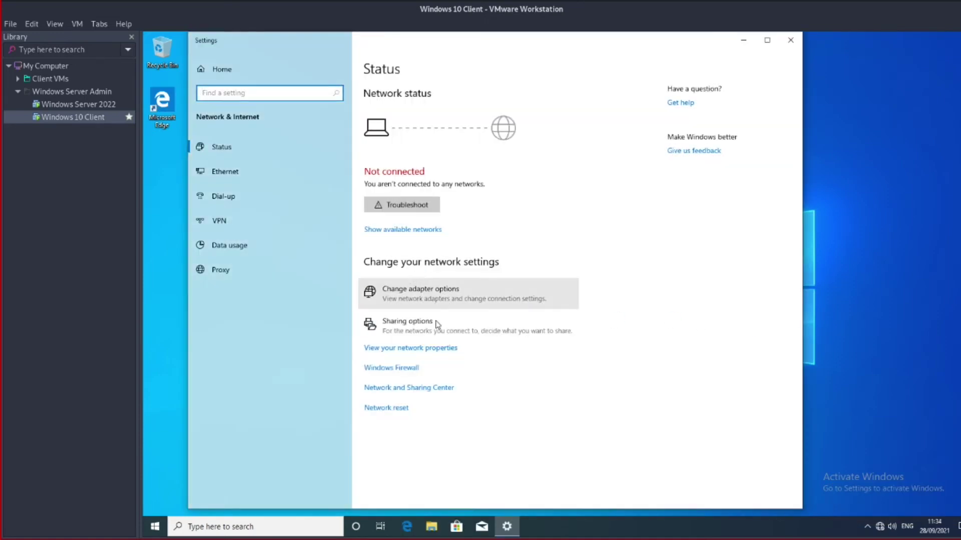
left_click(417, 387)
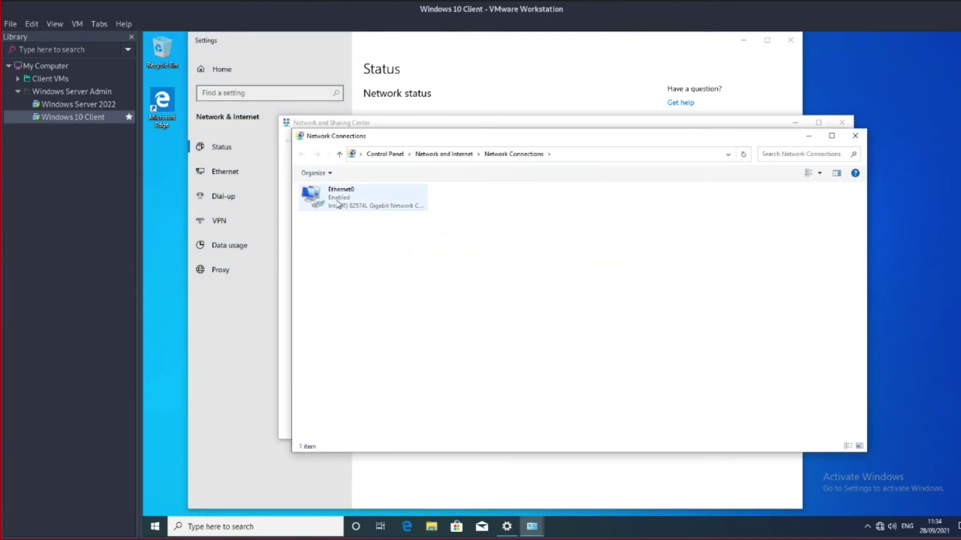
left_click(338, 204)
right_click(337, 201)
left_click(382, 297)
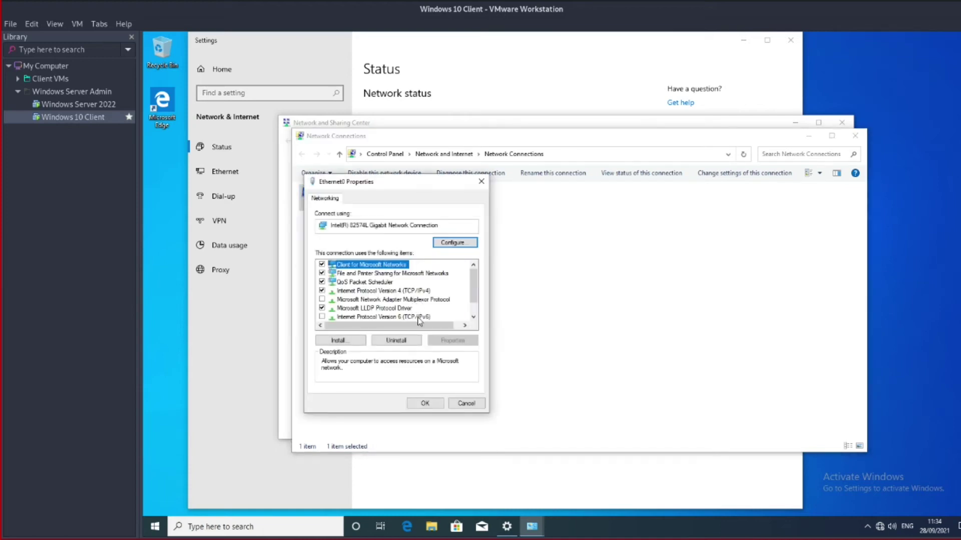
left_click(417, 291)
left_click(452, 340)
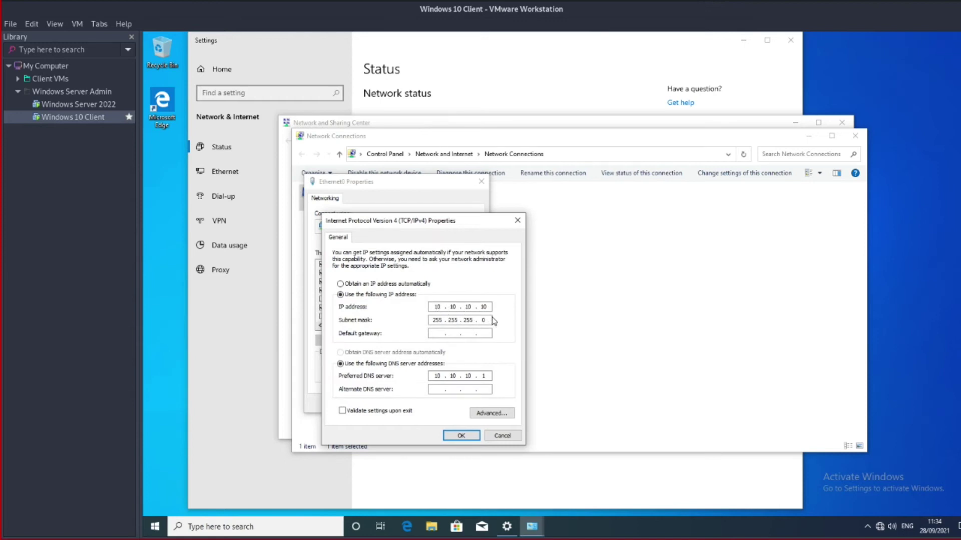
left_click_drag(452, 229, 717, 211)
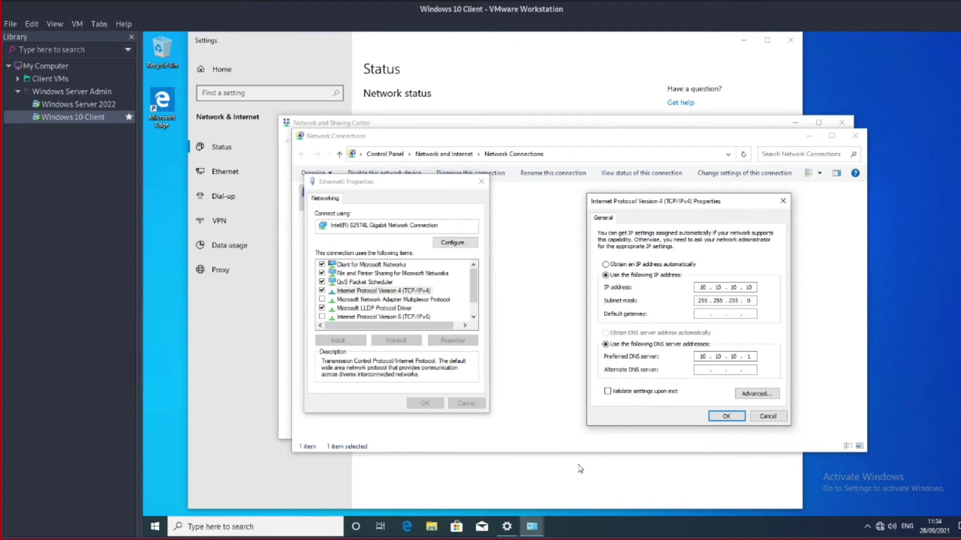
Launch Command Prompt from the Run box with cmd
key("super+r")
type("cmd")
key("Return")
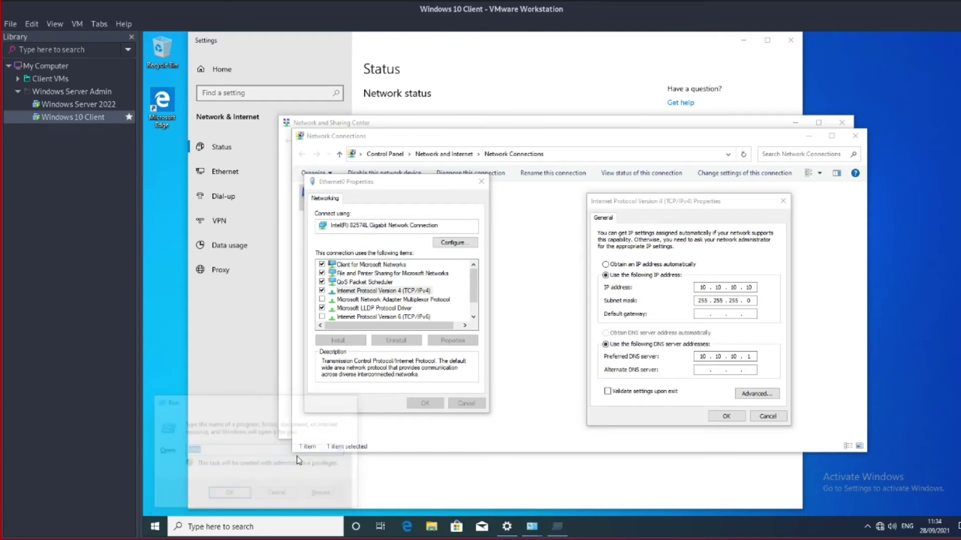
Run ipconfig and enlarge the console font to size 28
type("ipc")
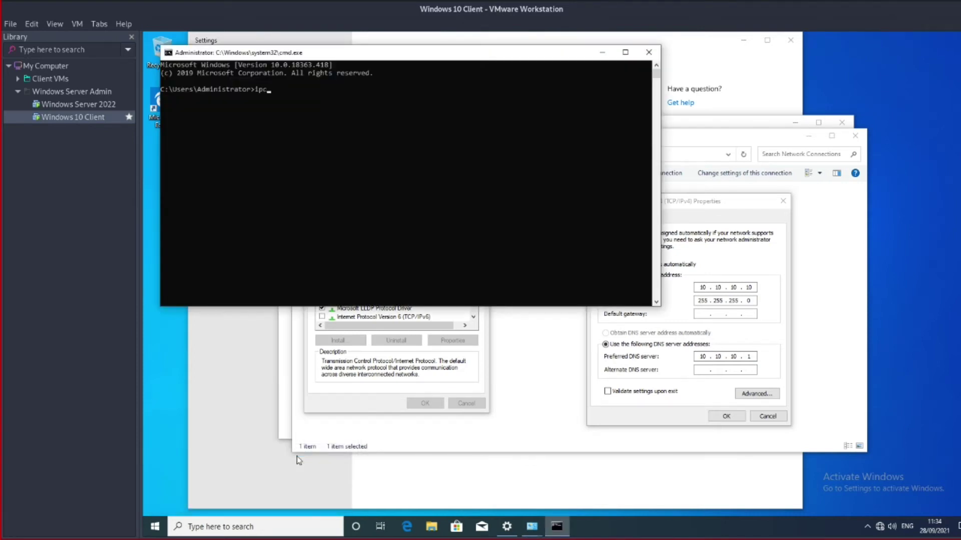
type("onfig")
key("Return")
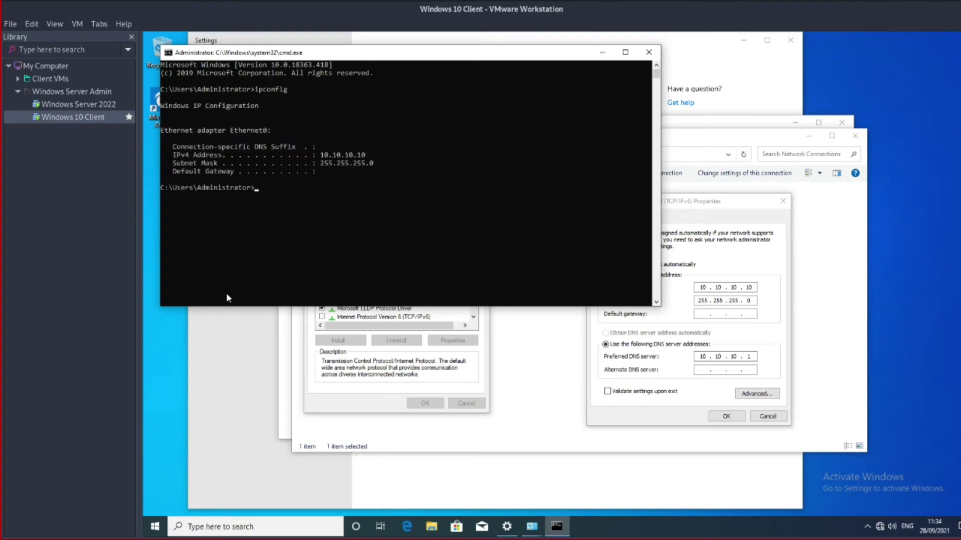
right_click(370, 60)
mouse_move(401, 128)
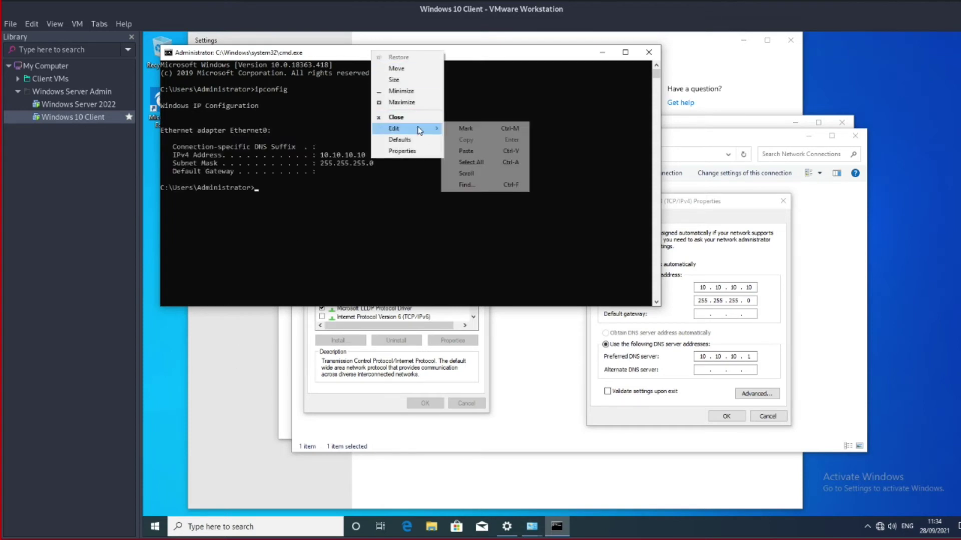
left_click(402, 150)
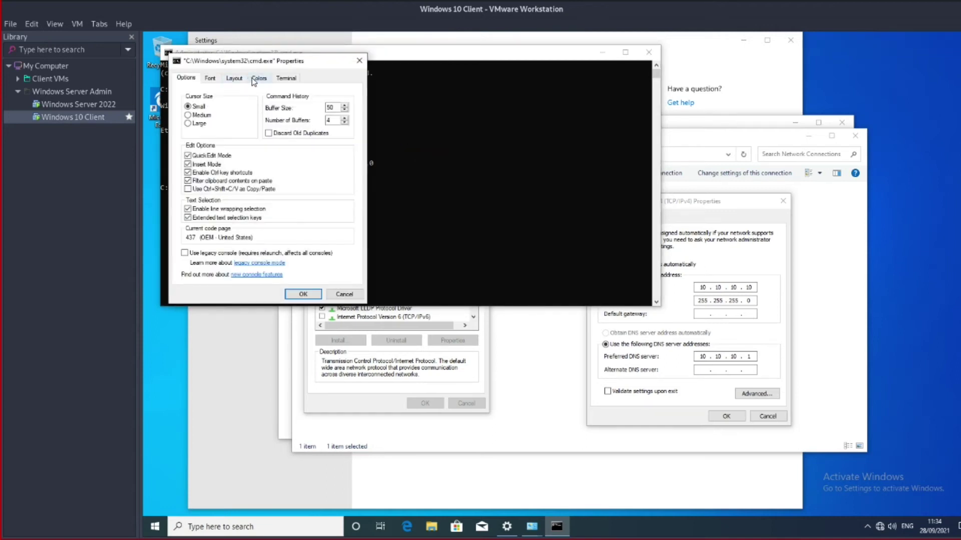
left_click(210, 78)
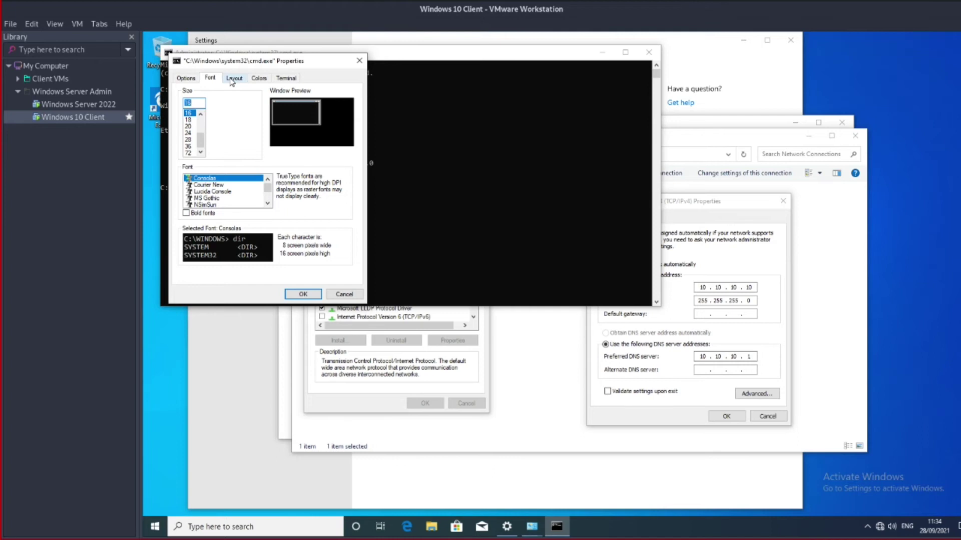
left_click(233, 81)
left_click(192, 82)
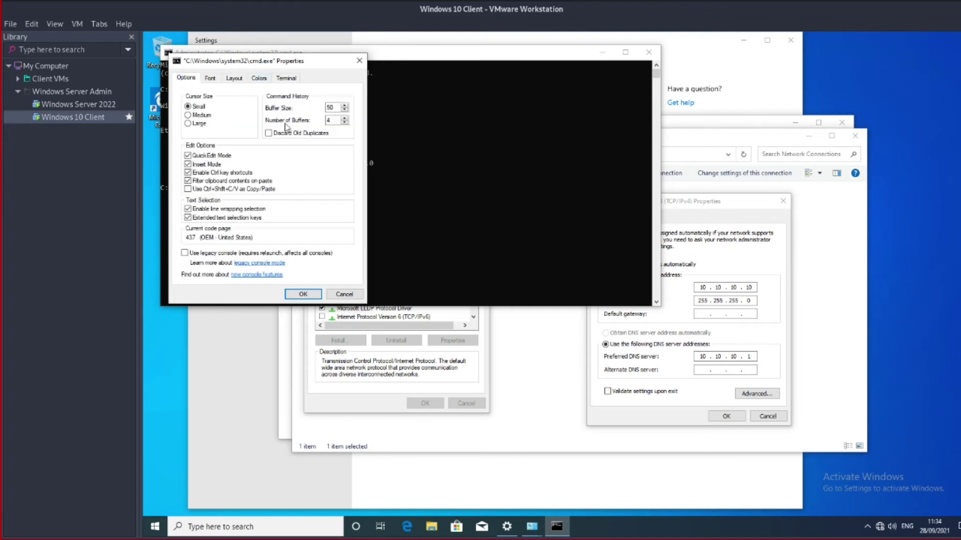
left_click(260, 81)
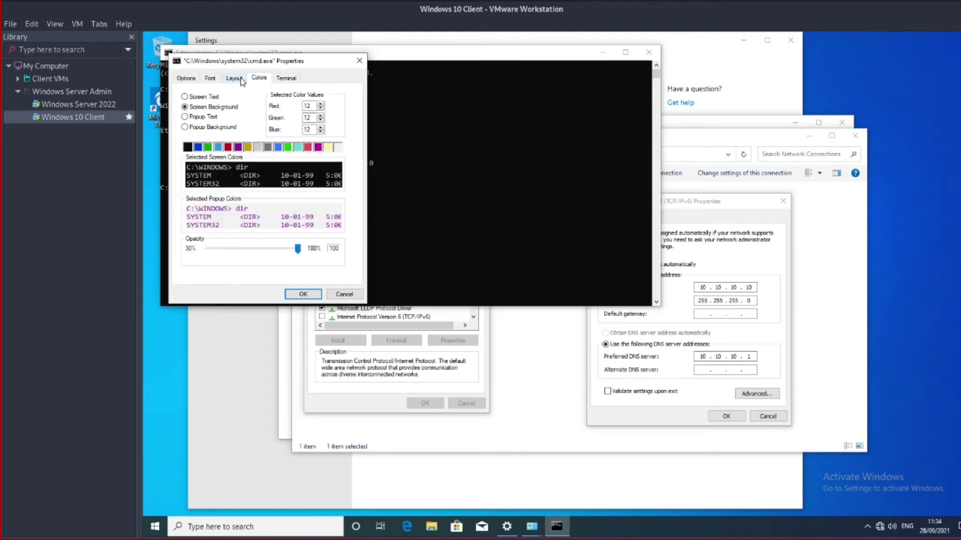
left_click(241, 81)
left_click(217, 81)
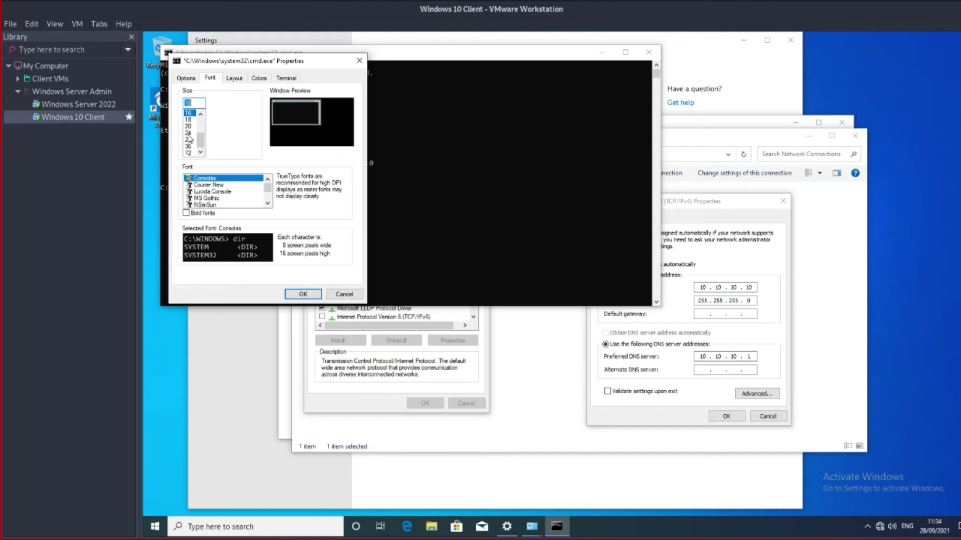
left_click(189, 140)
left_click(302, 294)
Move the console to the screen centre and type ipconfig /all
left_click_drag(517, 50, 595, 87)
left_click(596, 301)
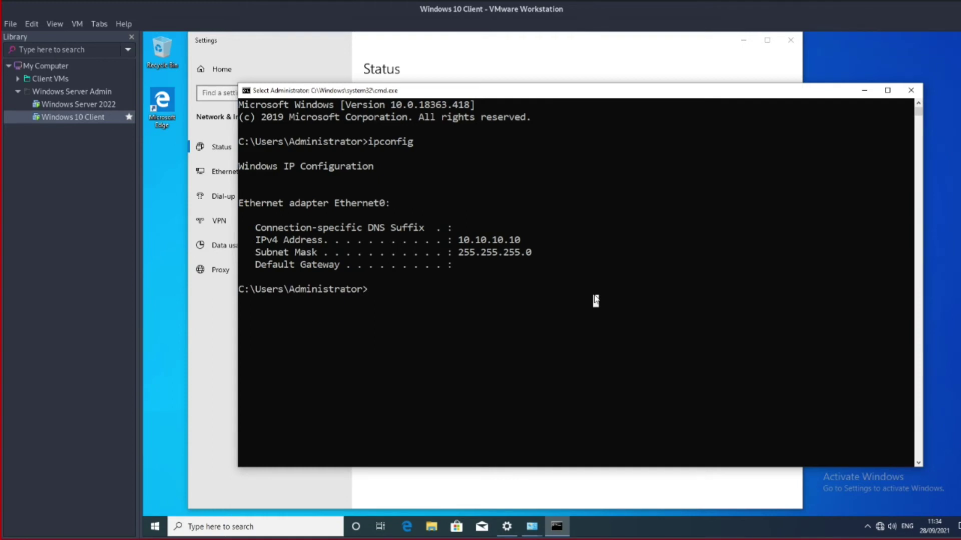
type("ipconfig")
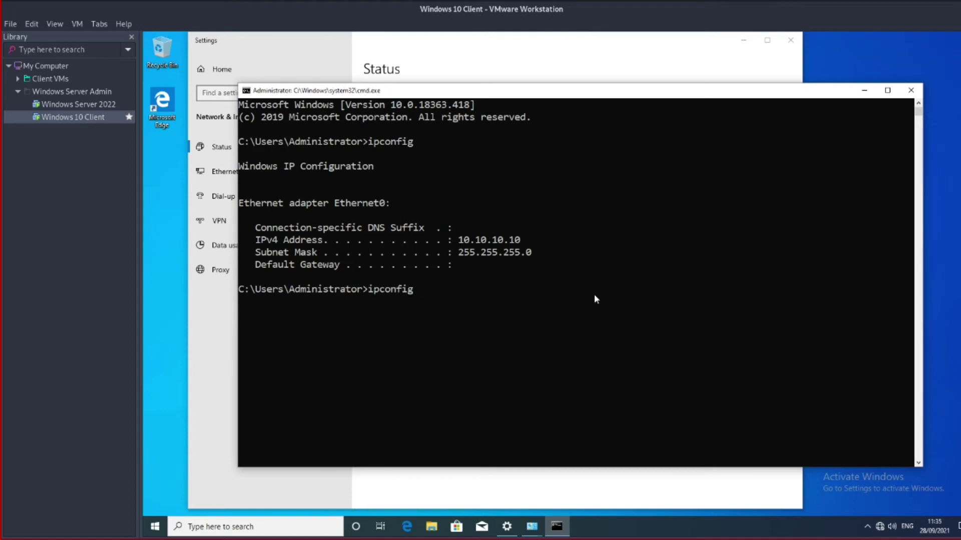
type(" /all")
Run ipconfig /all and highlight the DNS Suffix Search List and DNS Servers 10.10.10.1 lines
key("Return")
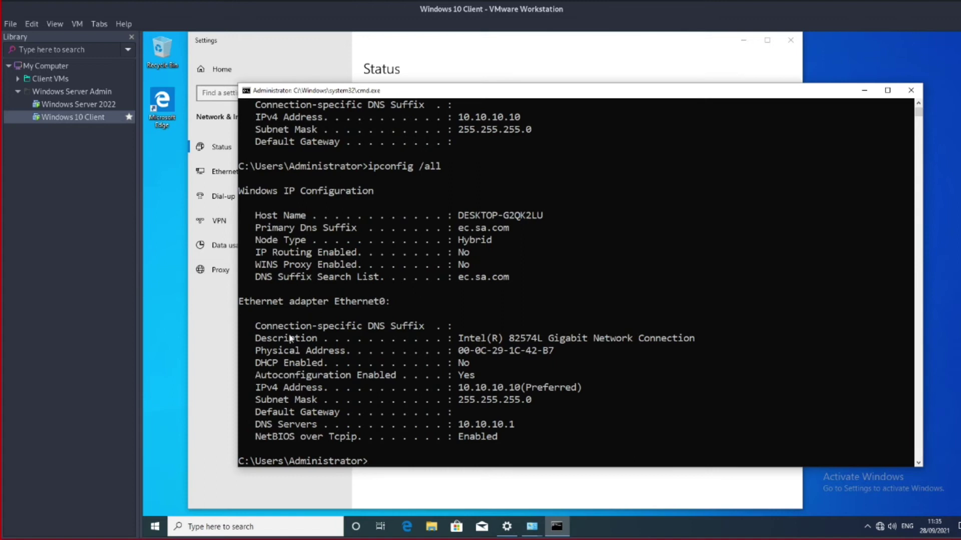
left_click_drag(255, 281, 538, 283)
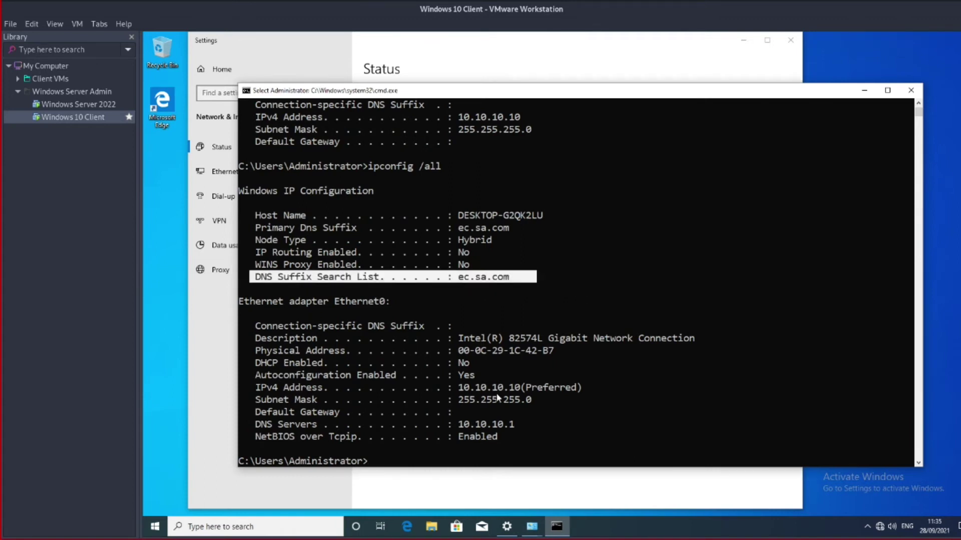
left_click_drag(256, 425, 521, 427)
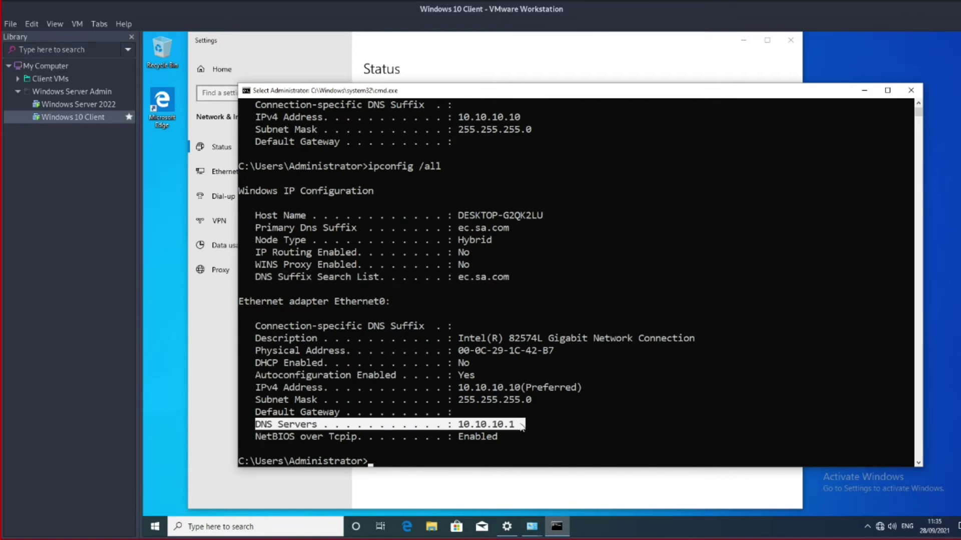
Highlight the DHCP Enabled: No line, then switch back to the Windows Server 2022 VM
scroll(550, 388, "down", 2)
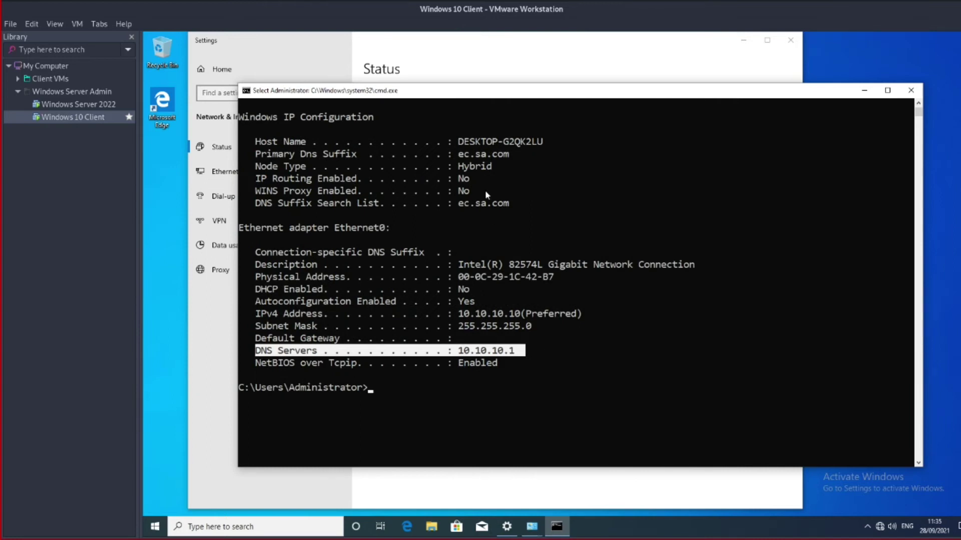
scroll(503, 198, "up", 4)
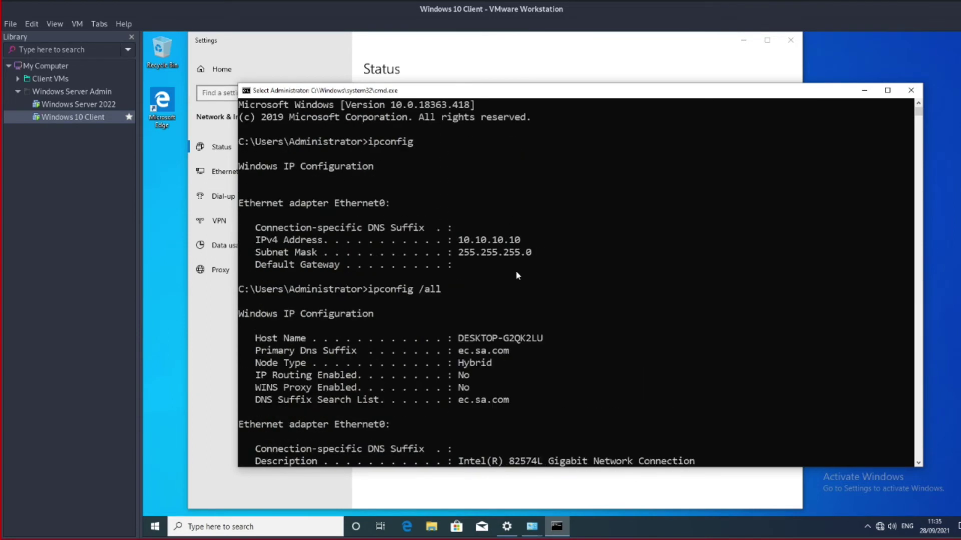
scroll(515, 275, "down", 1)
scroll(516, 282, "down", 2)
left_click_drag(255, 203, 544, 208)
left_click_drag(253, 339, 509, 339)
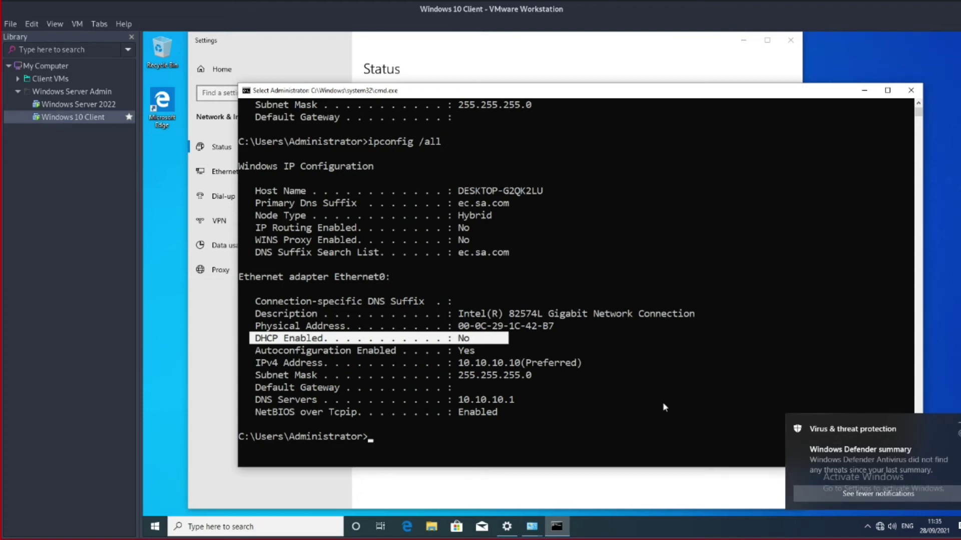
left_click(579, 389)
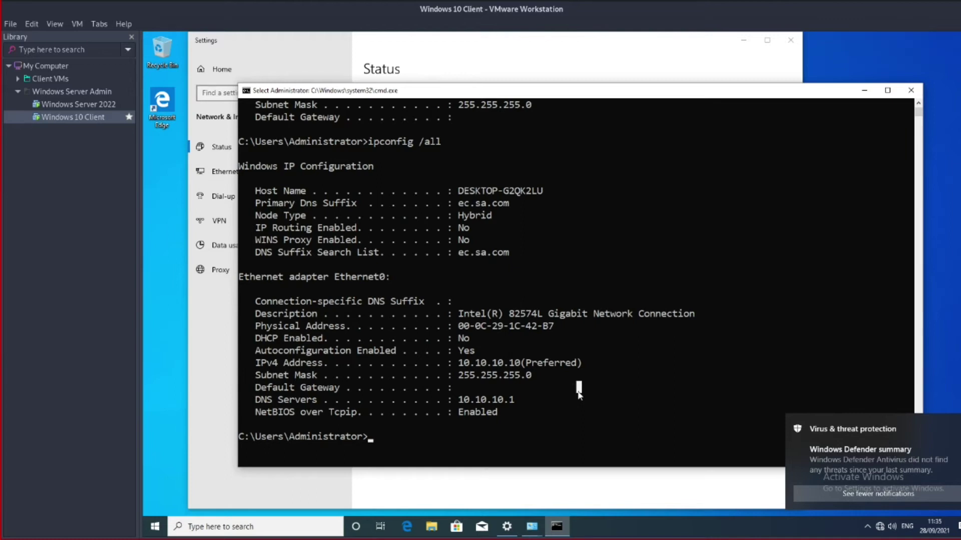
left_click(128, 104)
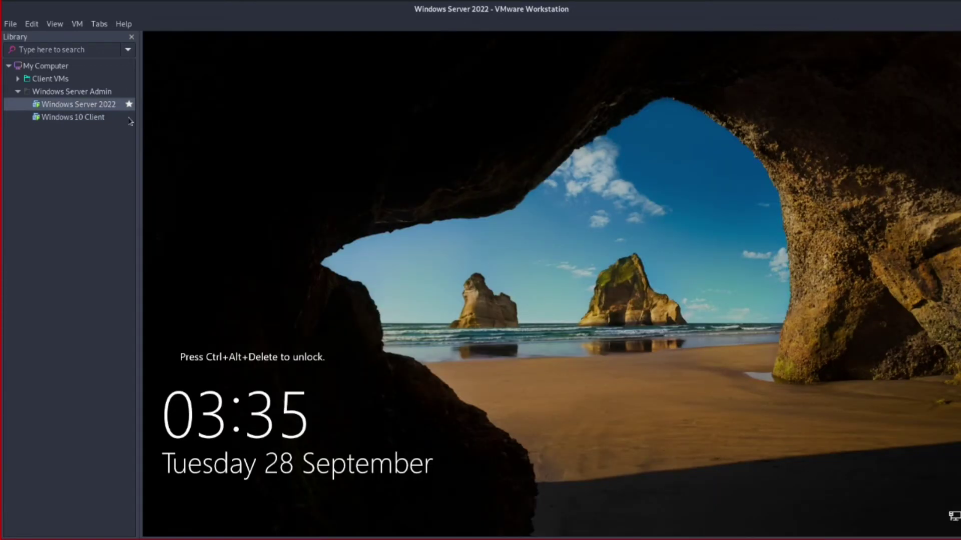
Send Ctrl+Alt+Del to the server VM and sign in with the administrator password
left_click(77, 24)
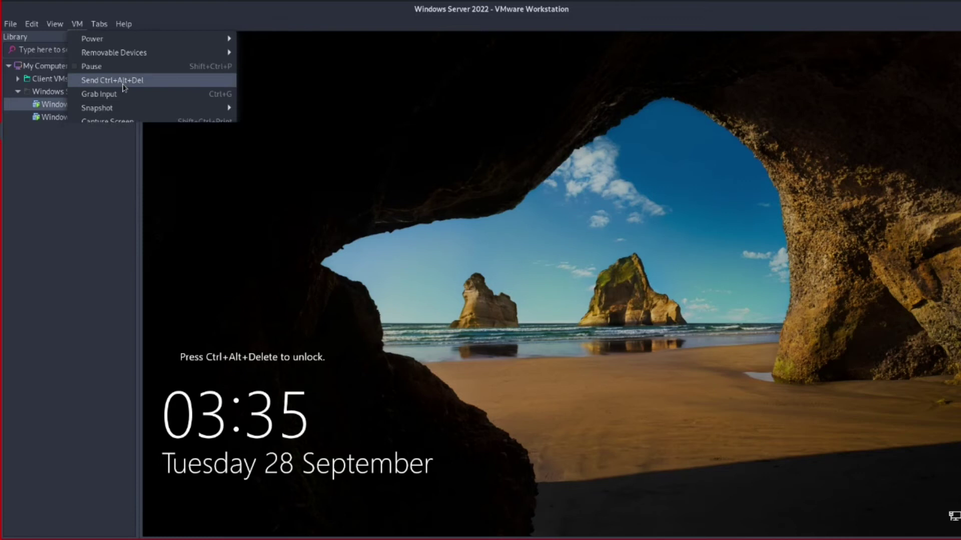
left_click(115, 80)
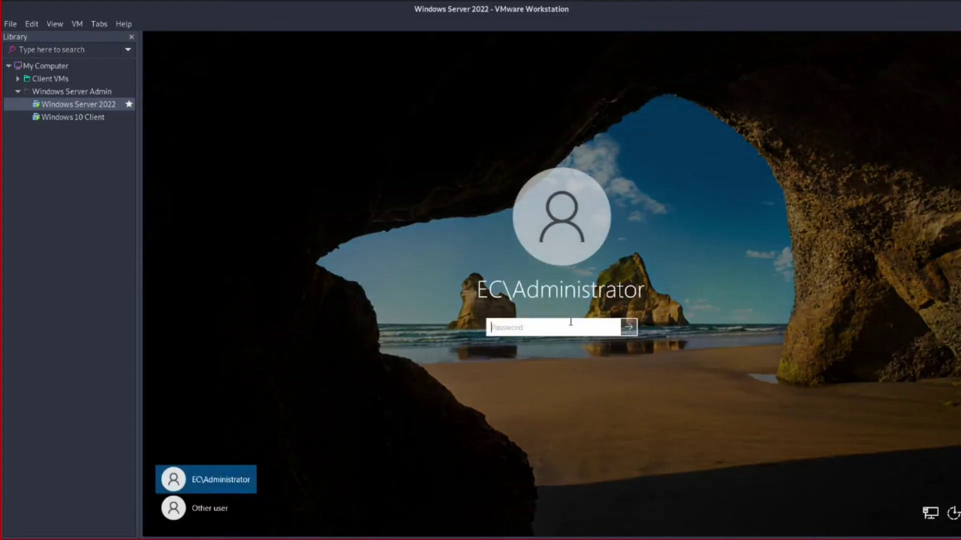
type("Pas•••••••••")
key("Return")
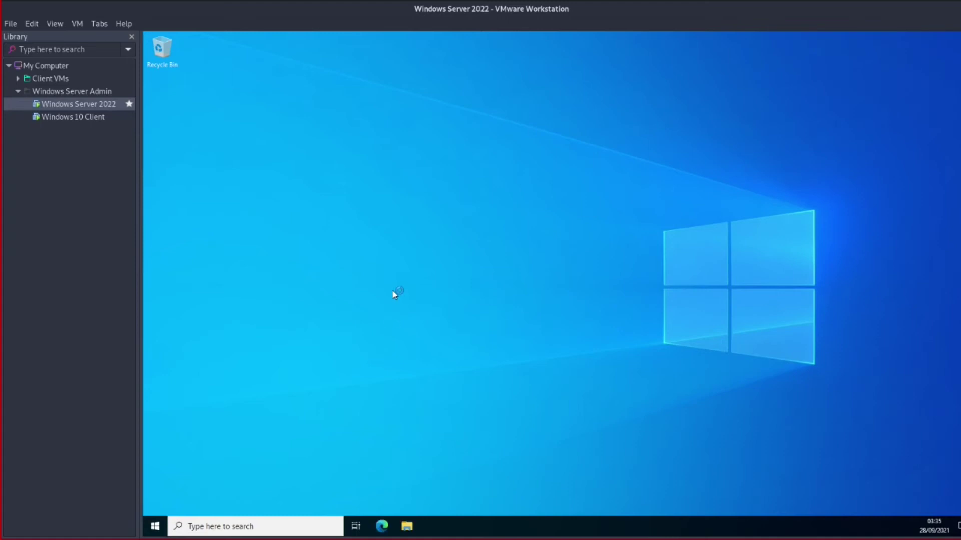
Open Command Prompt and run ipconfig, showing Ethernet0 at 10.10.10.1
key("super+r")
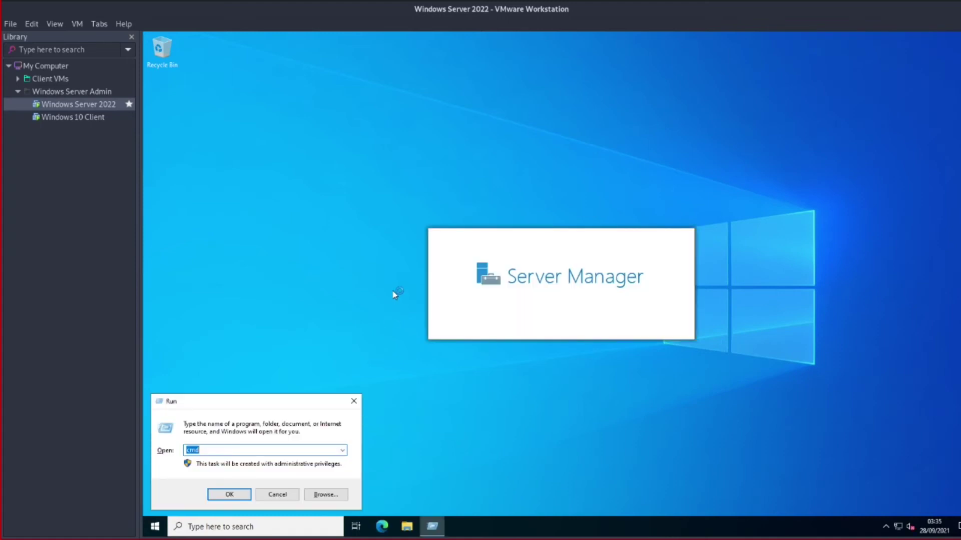
key("Return")
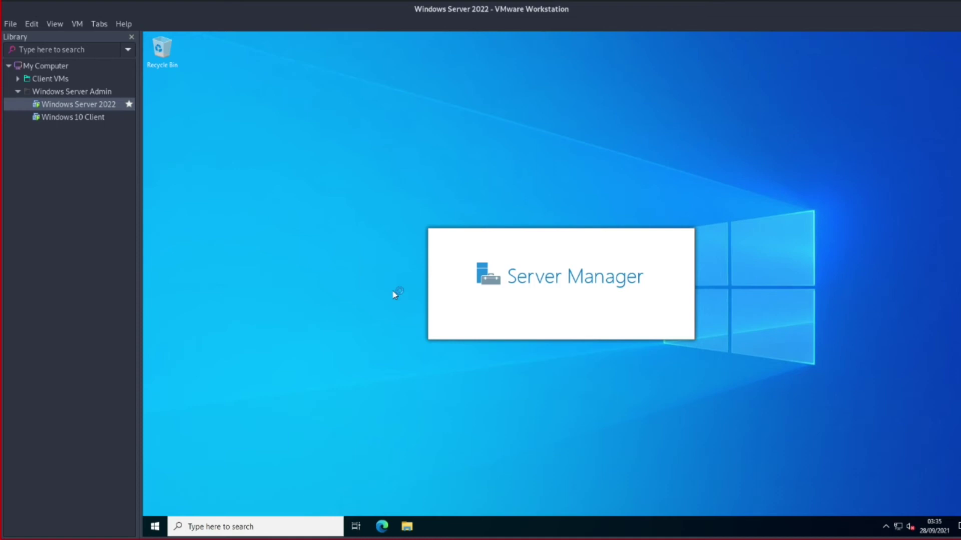
type("ipconfig")
key("Return")
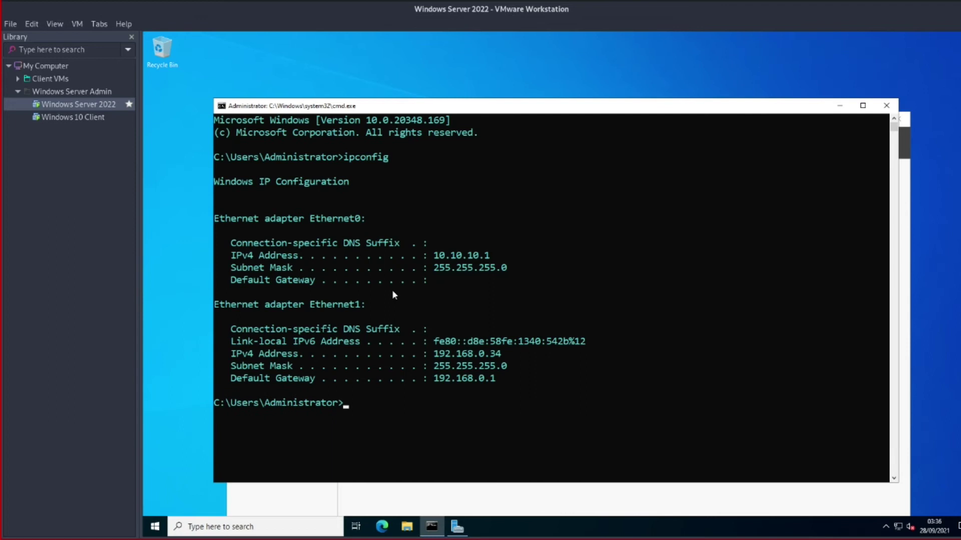
On the Windows 10 Client, clear the console and ping the server at 10.10.10.1
left_click(70, 116)
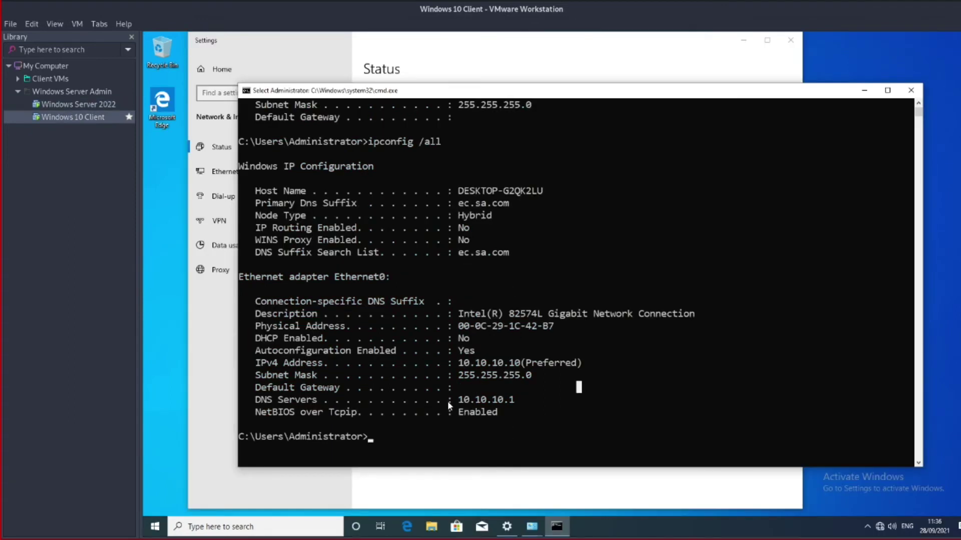
scroll(500, 241, "up", 5)
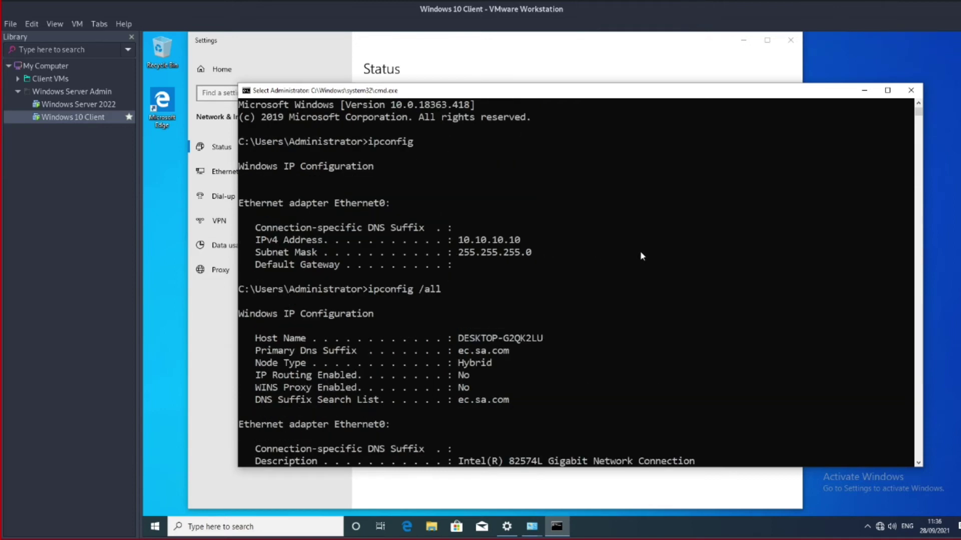
scroll(642, 255, "down", 5)
type("cls")
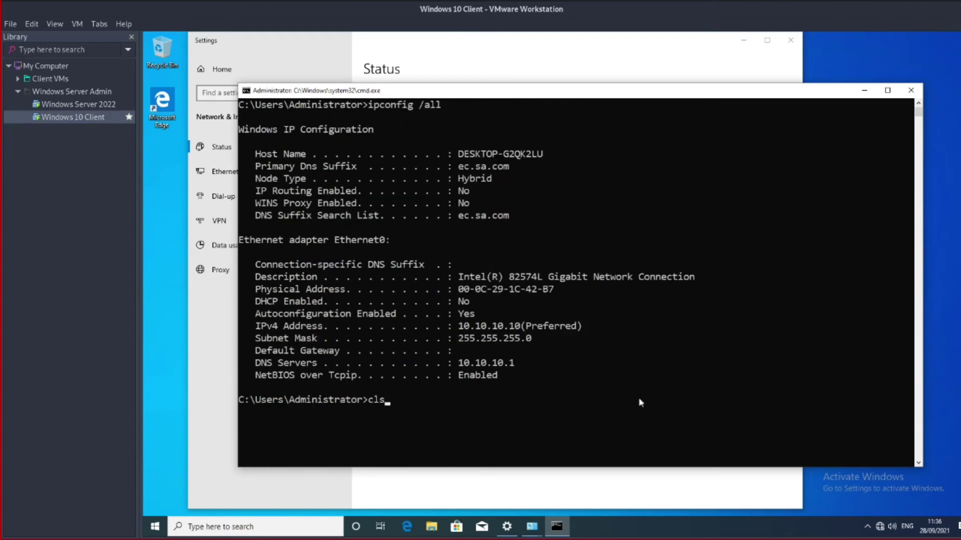
key("Return")
type("ping")
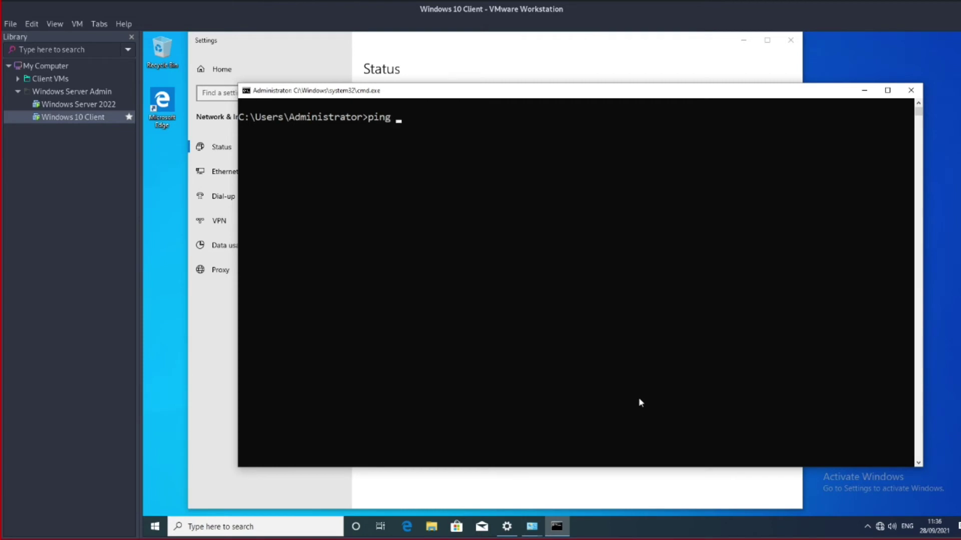
type(" 10.10")
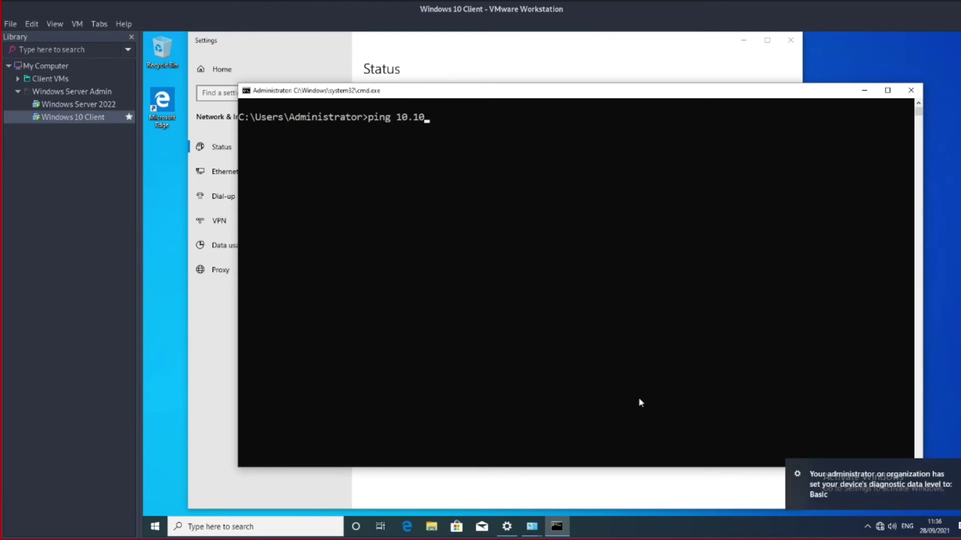
type(".10.1")
key("Return")
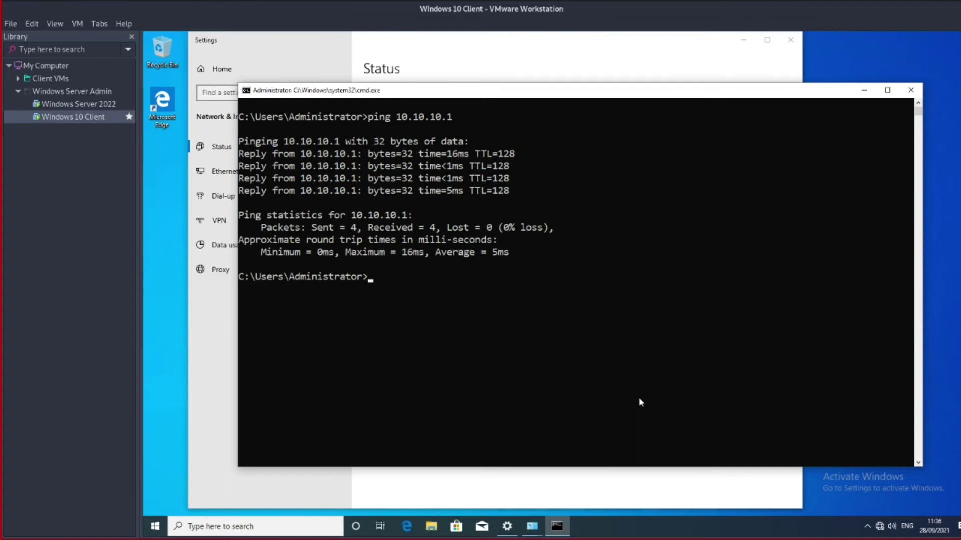
left_click_drag(241, 158, 470, 156)
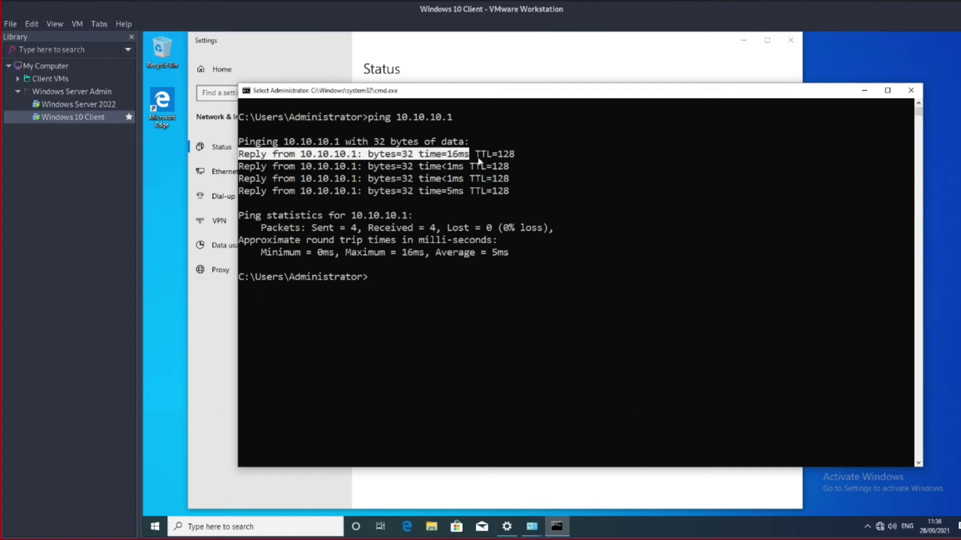
left_click(506, 291)
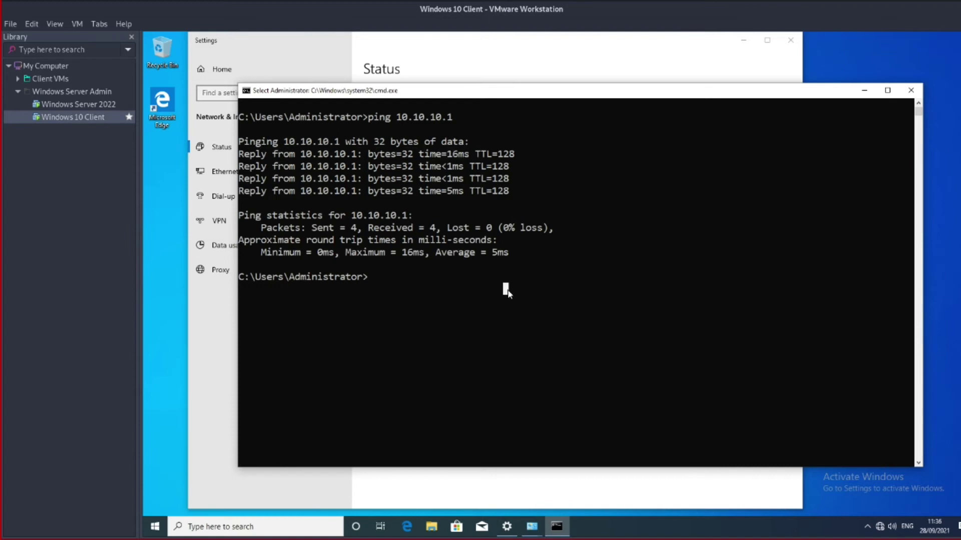
List the ARP table with arp -a and highlight the 10.10.10.1 entry and its MAC address
type("arp -a")
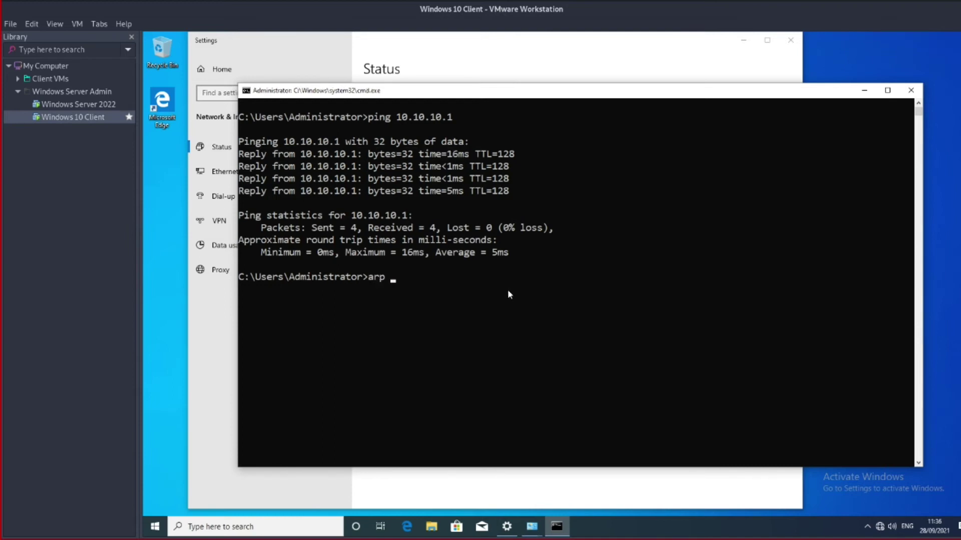
key("Return")
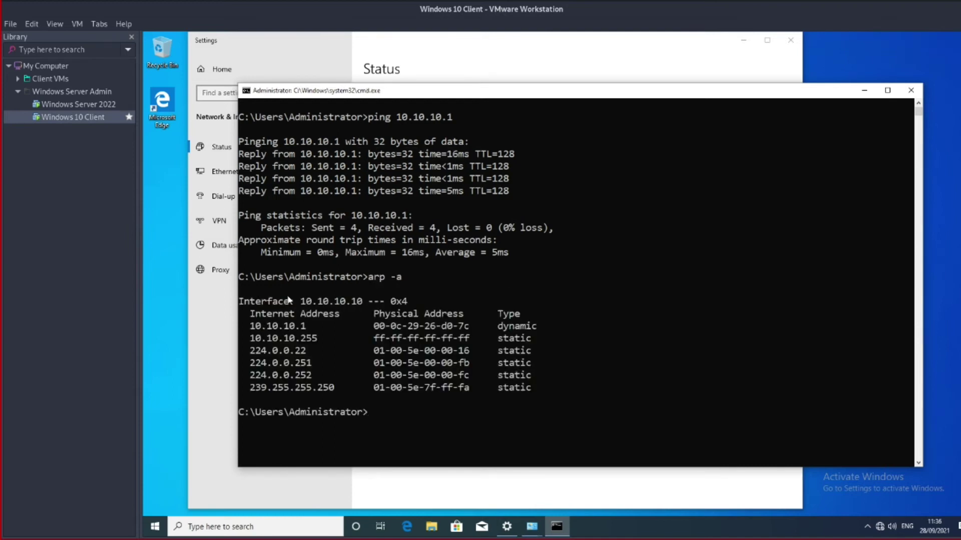
left_click_drag(245, 325, 325, 326)
left_click_drag(560, 331, 563, 329)
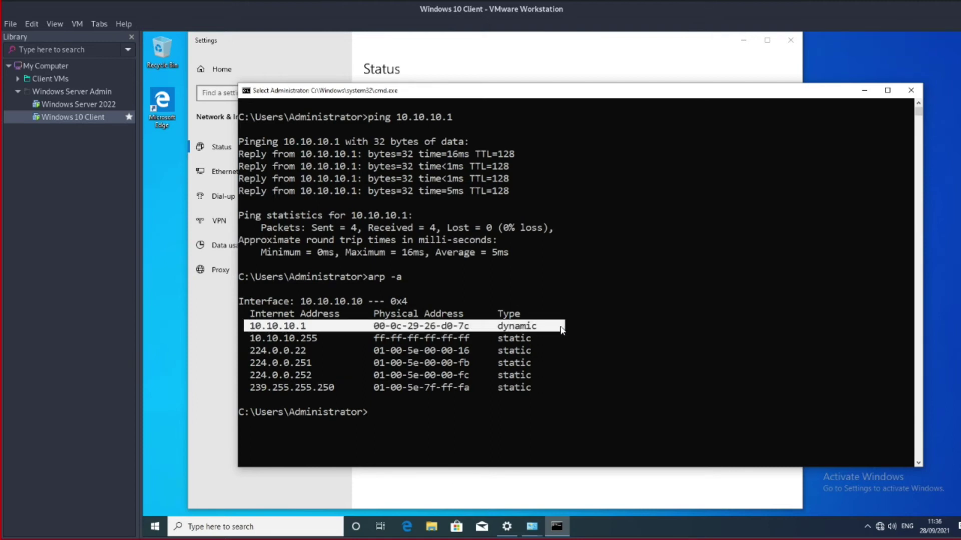
left_click(376, 326)
left_click_drag(372, 327, 473, 327)
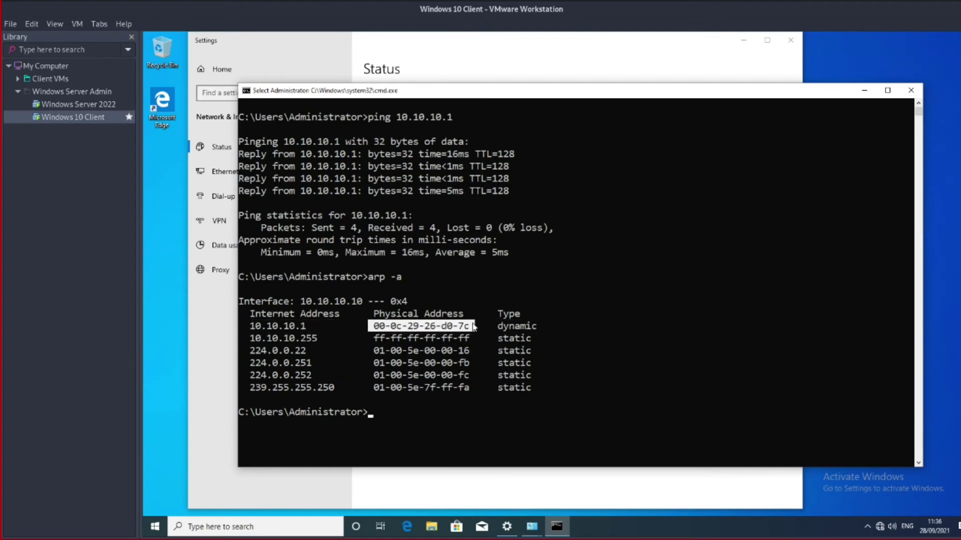
left_click(705, 350)
Clear the console and show the client's current IP configuration with ipconfig
type("cls")
key("Return")
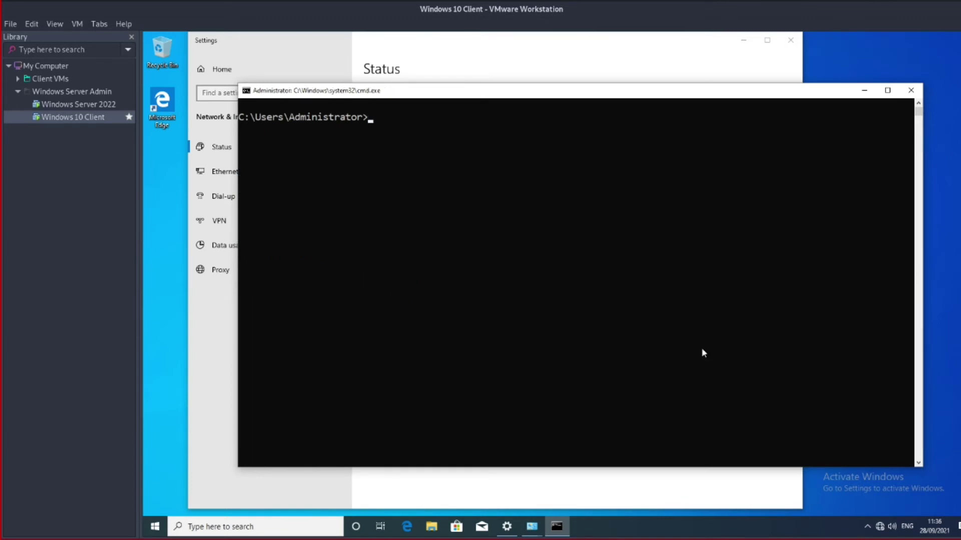
type("ipconfig")
key("Return")
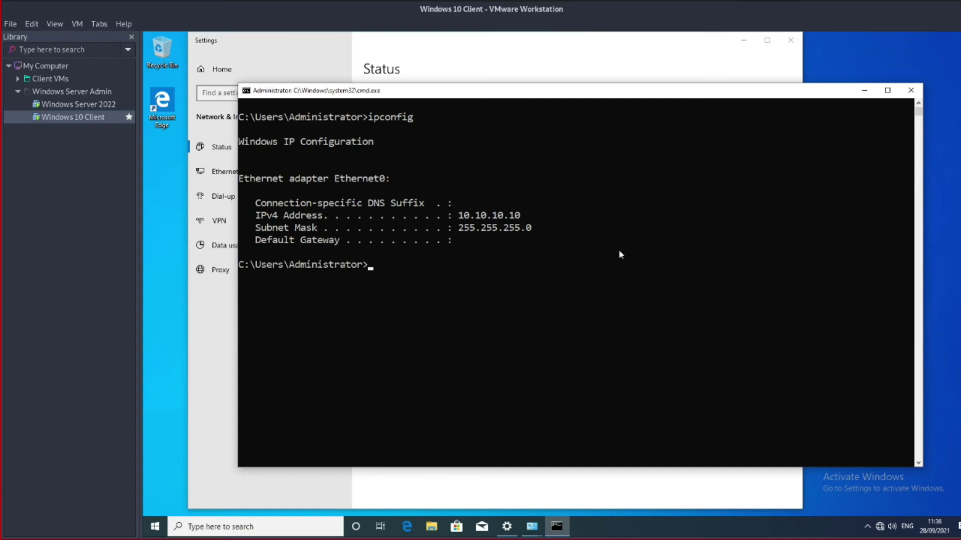
mouse_move(534, 530)
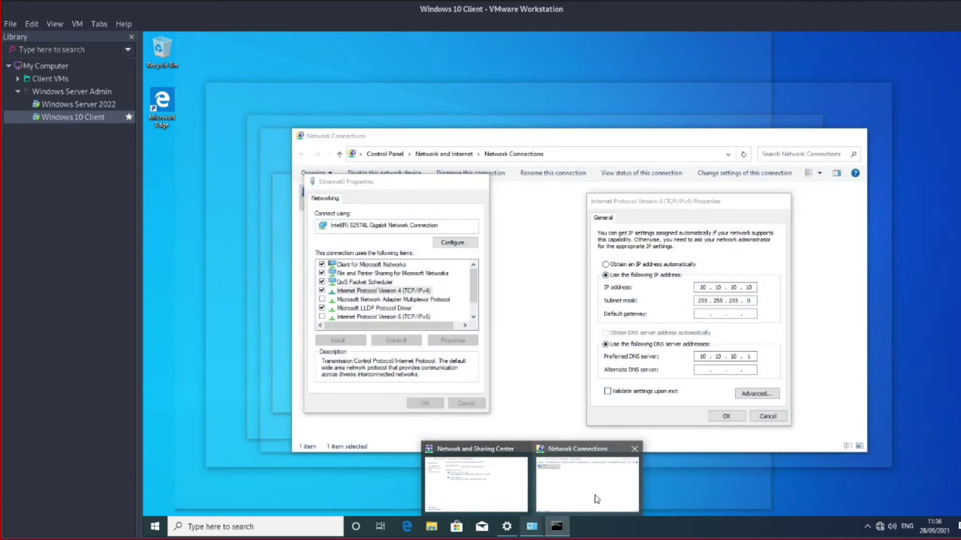
Switch Ethernet0's IPv4 to obtain an IP address automatically and close the dialogs
left_click(595, 500)
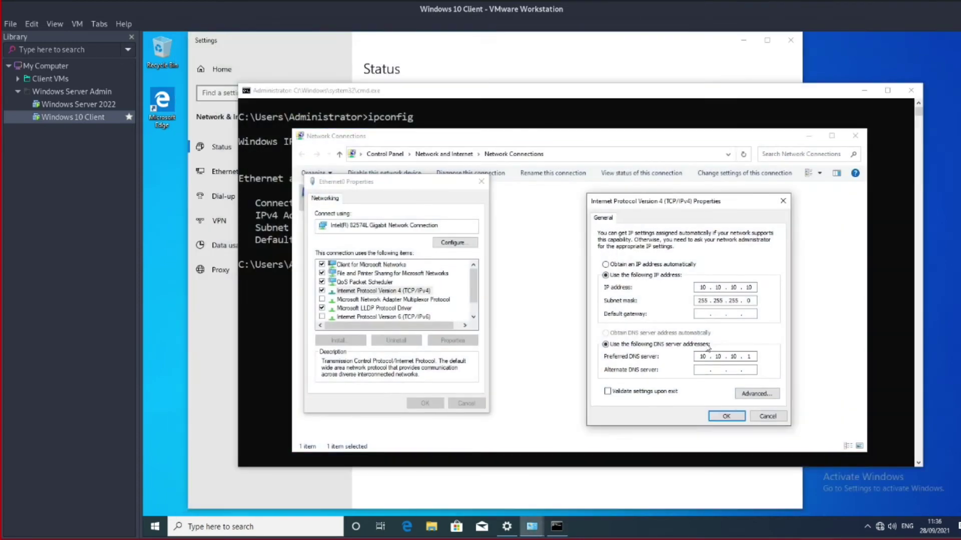
left_click(623, 266)
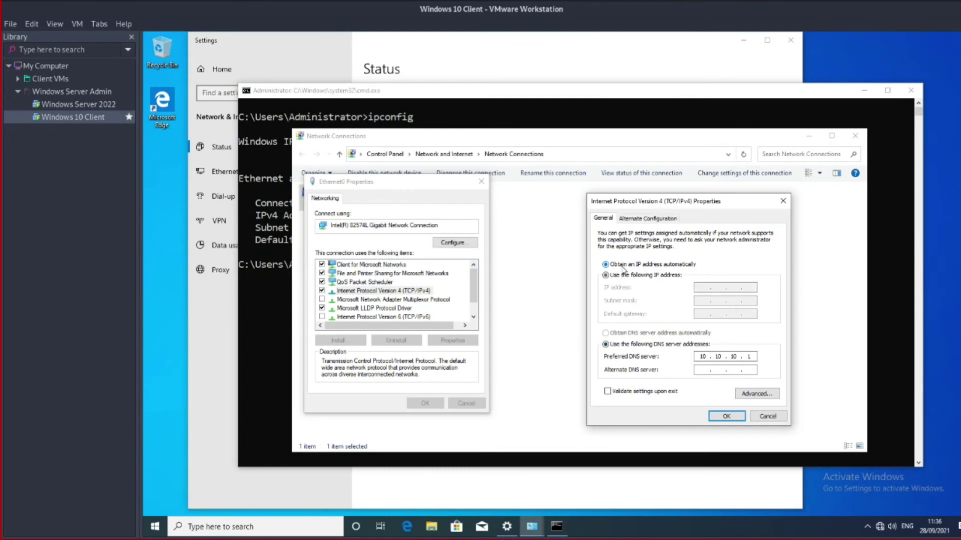
left_click(725, 417)
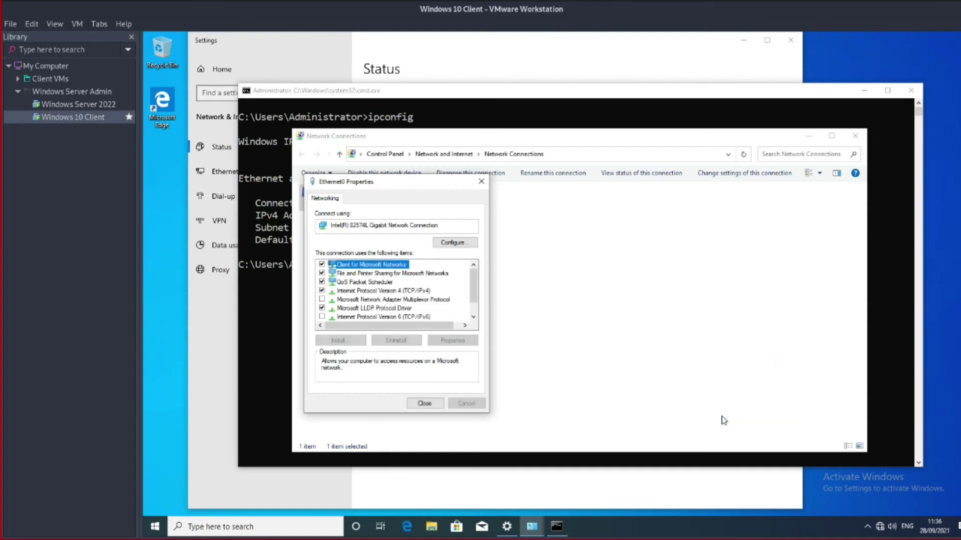
left_click(424, 404)
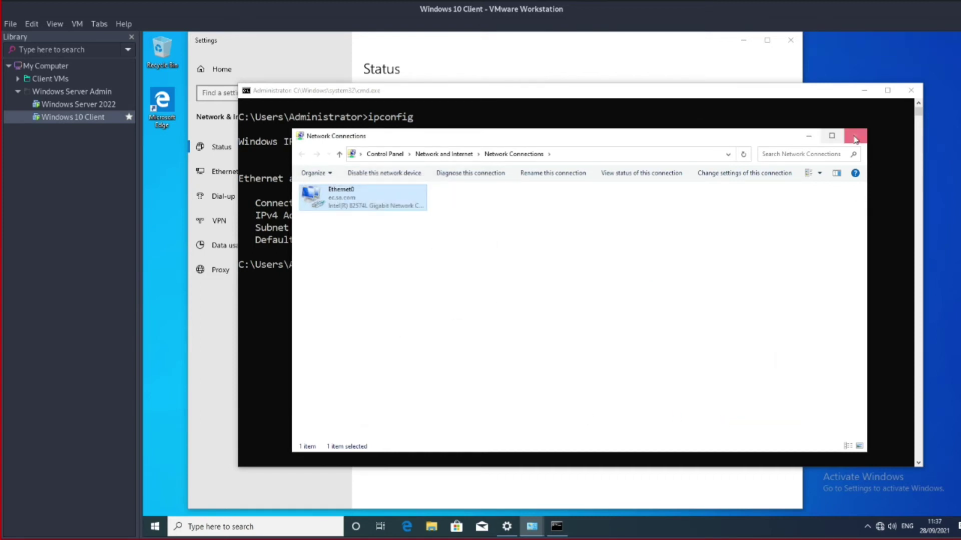
left_click(808, 136)
Rerun ipconfig and highlight the newly leased address 10.10.10.100
type("ipconfig")
key("Return")
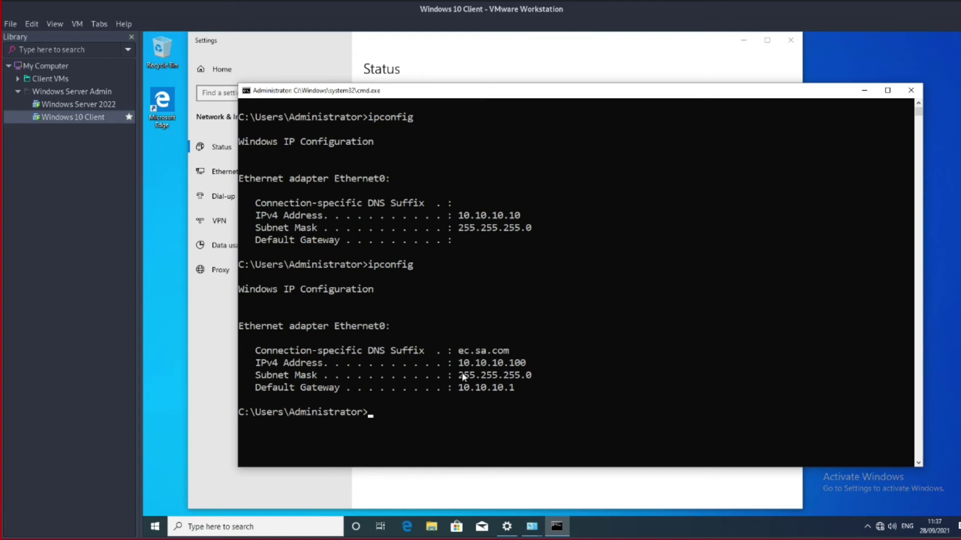
left_click_drag(459, 363, 541, 365)
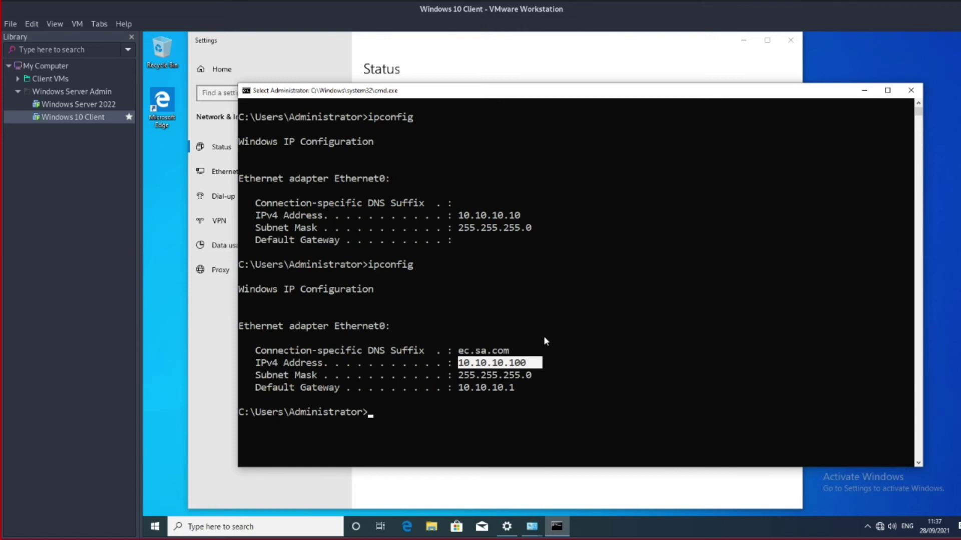
left_click(610, 374)
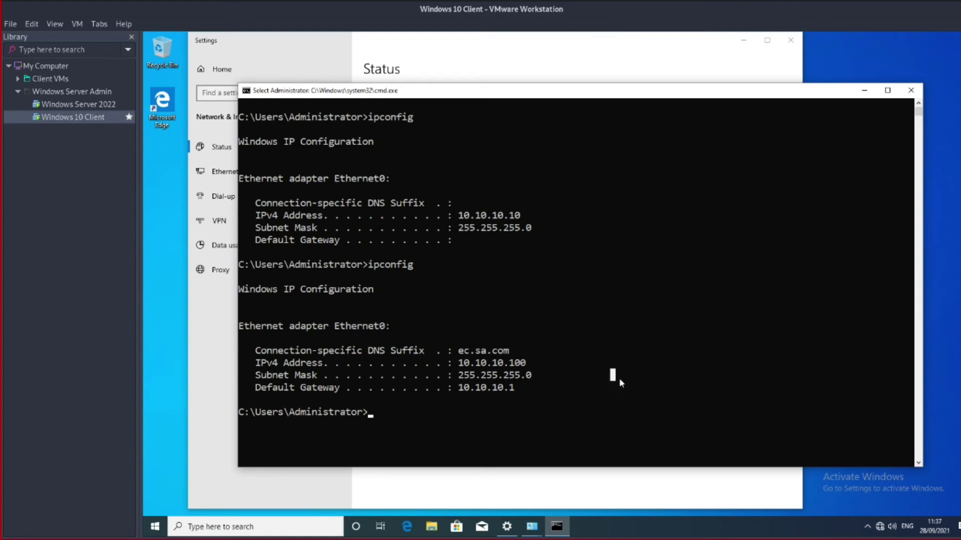
Review Ethernet0's IPv4 properties again, cancel both dialogs unchanged, and return to Command Prompt
left_click(546, 482)
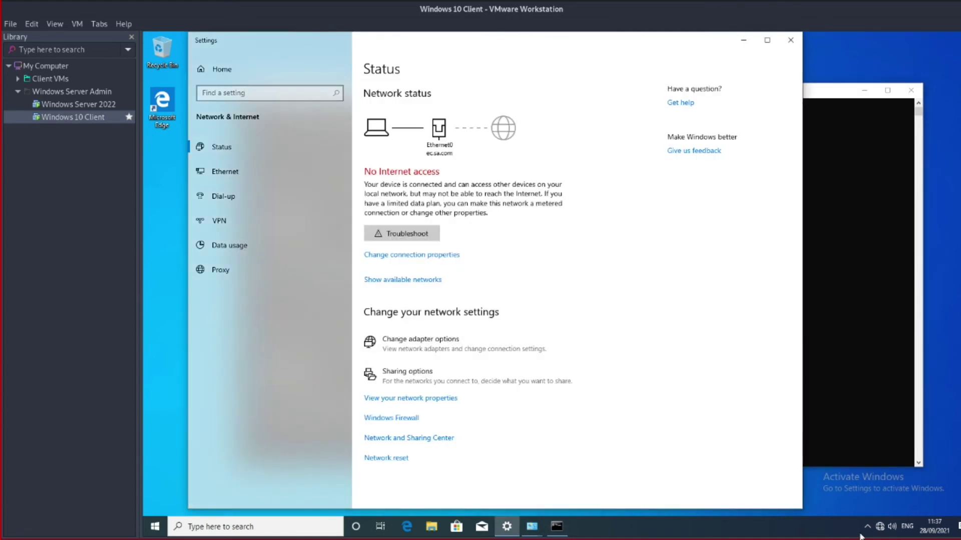
mouse_move(540, 532)
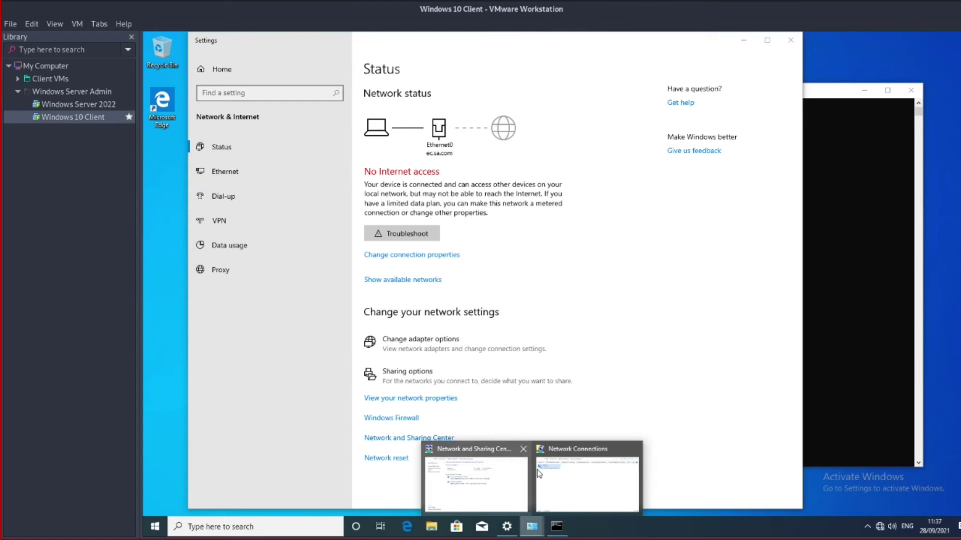
left_click(550, 474)
right_click(360, 203)
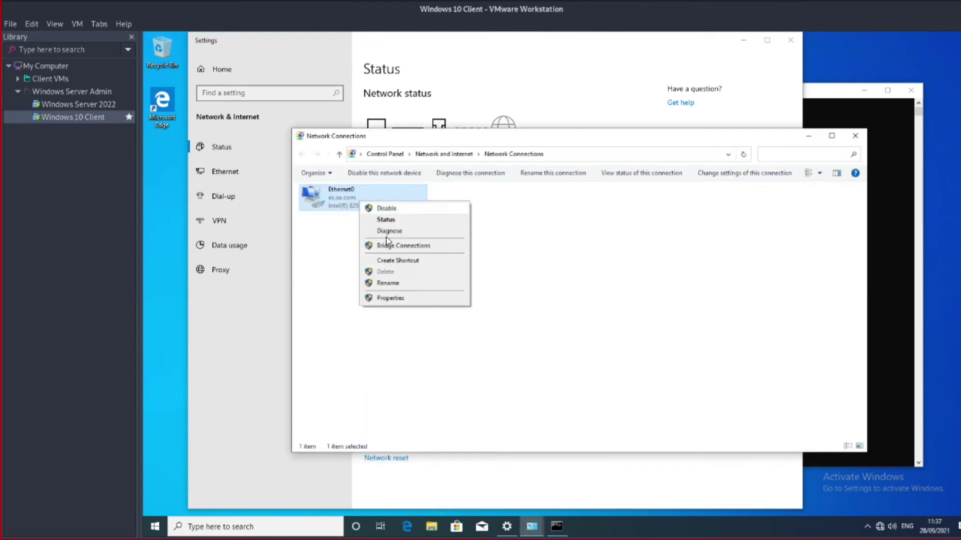
left_click(407, 299)
left_click(421, 291)
left_click(449, 341)
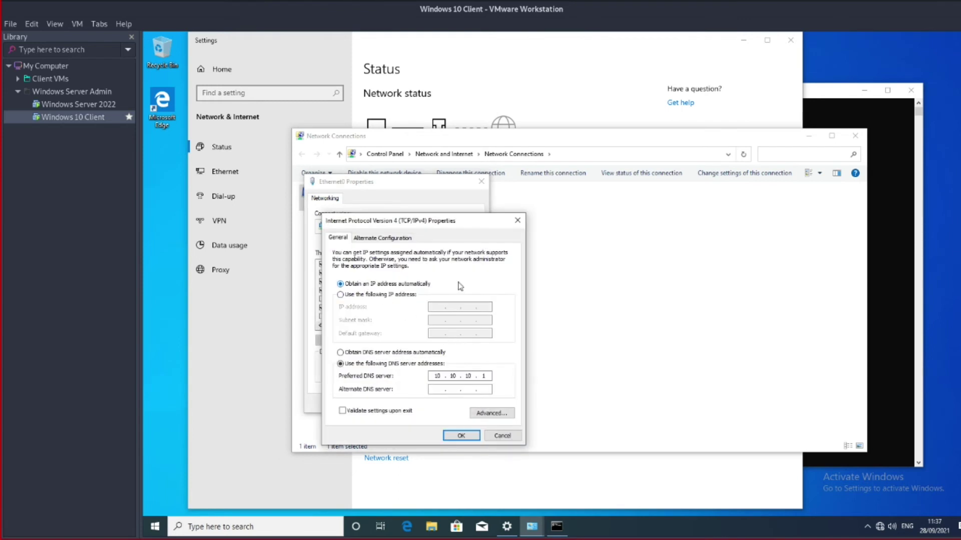
left_click_drag(433, 220, 650, 194)
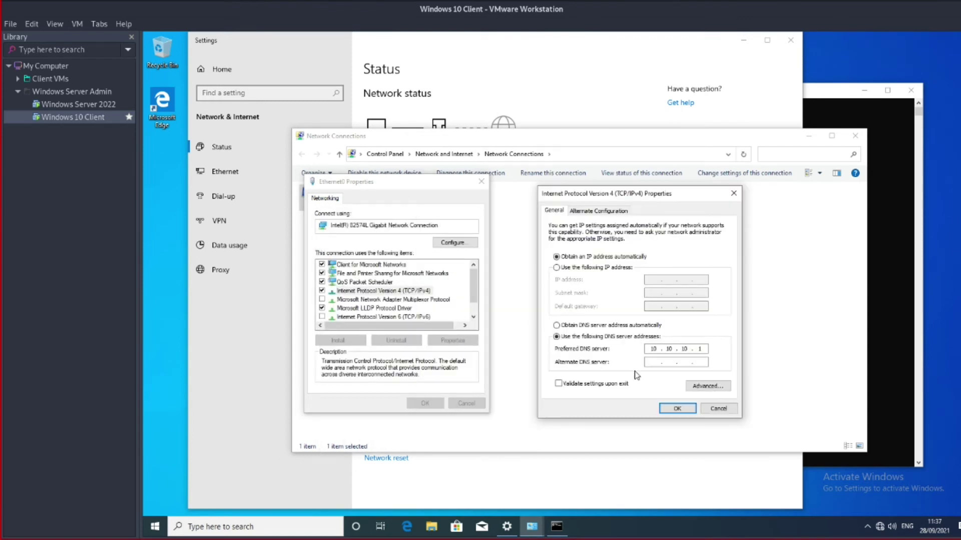
left_click(720, 409)
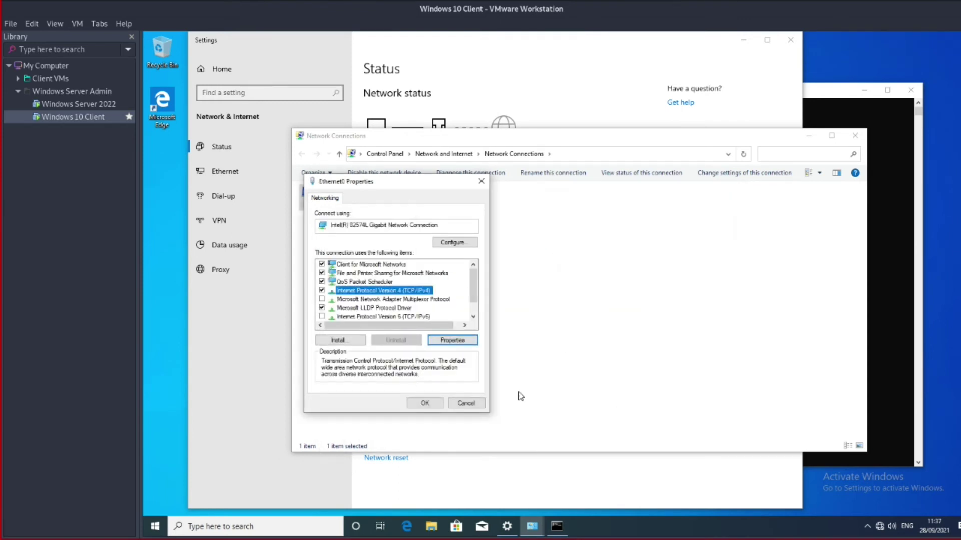
left_click(479, 406)
left_click(875, 330)
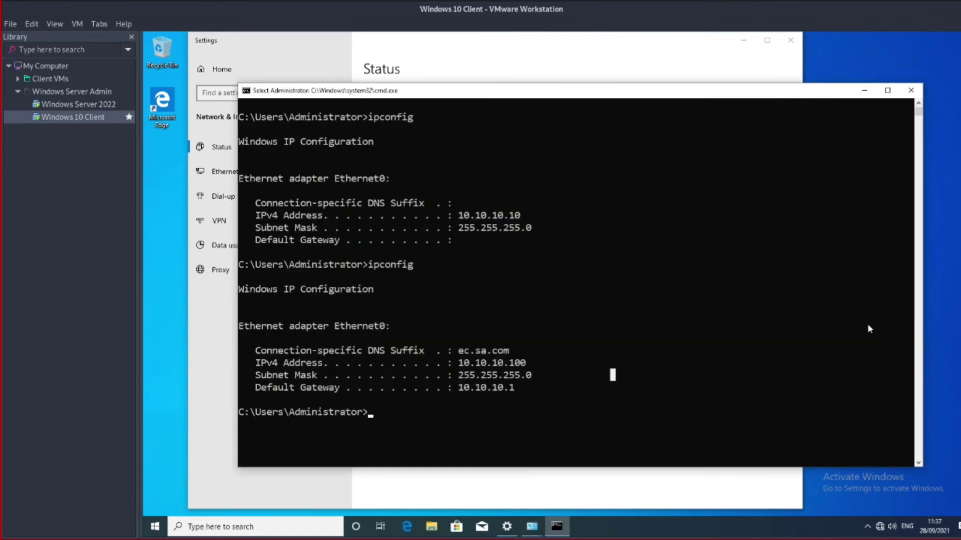
Clear the console, run ipconfig /all, and highlight the 10.10.10.100 address and DHCP Server 10.10.10.1 lines
type("cls")
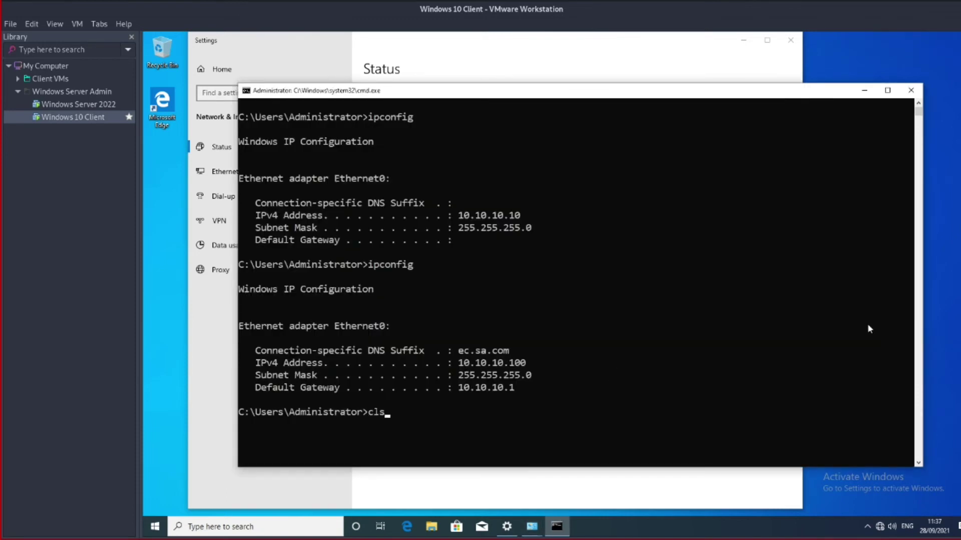
key("Return")
type("ipconfig /all")
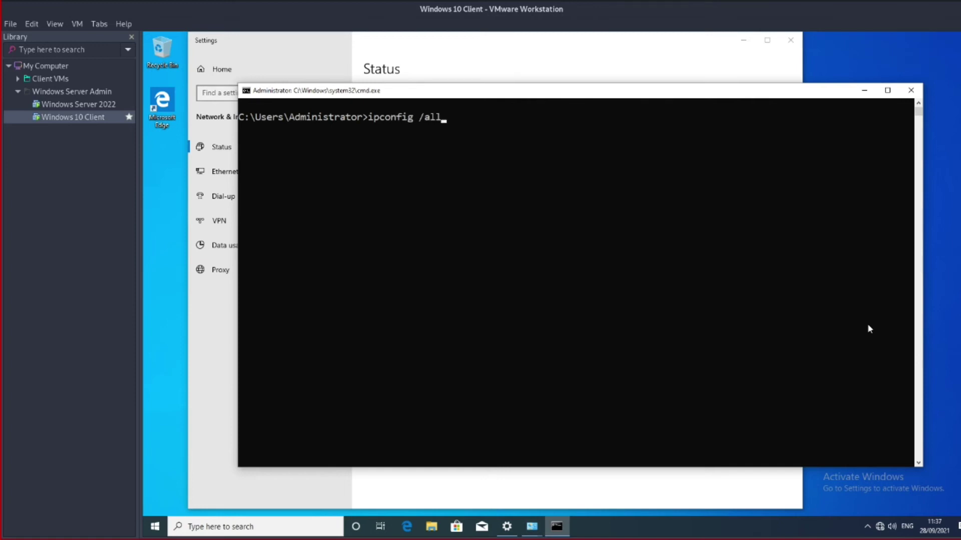
key("Return")
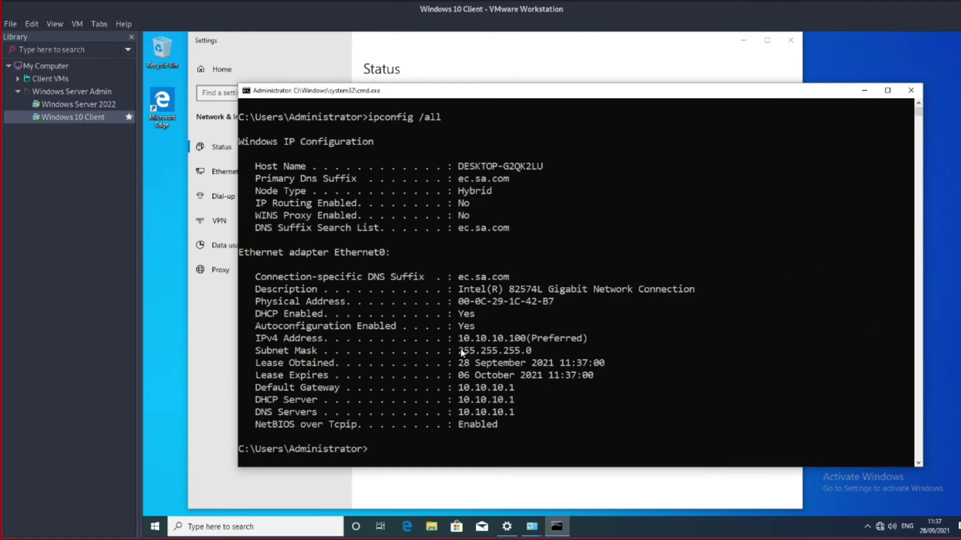
left_click_drag(252, 310, 638, 340)
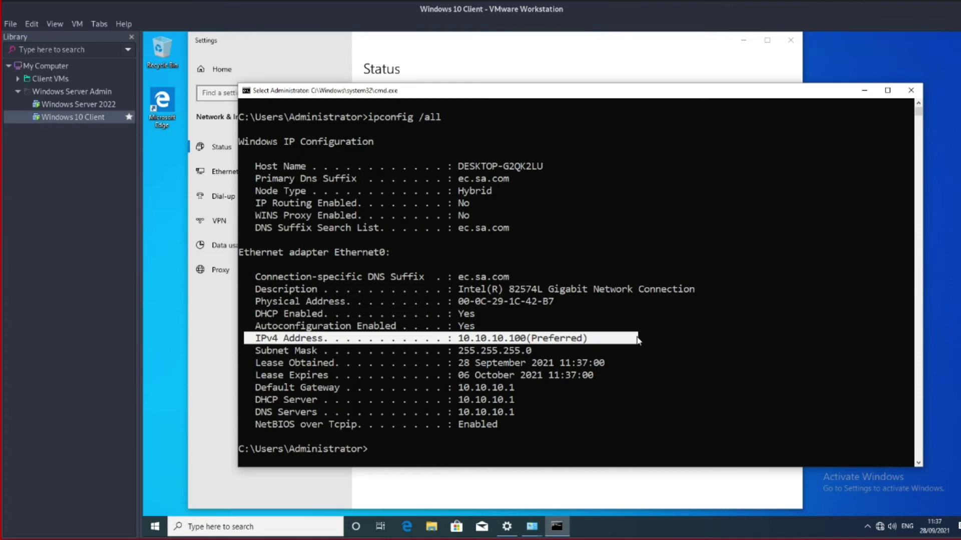
left_click_drag(251, 400, 595, 403)
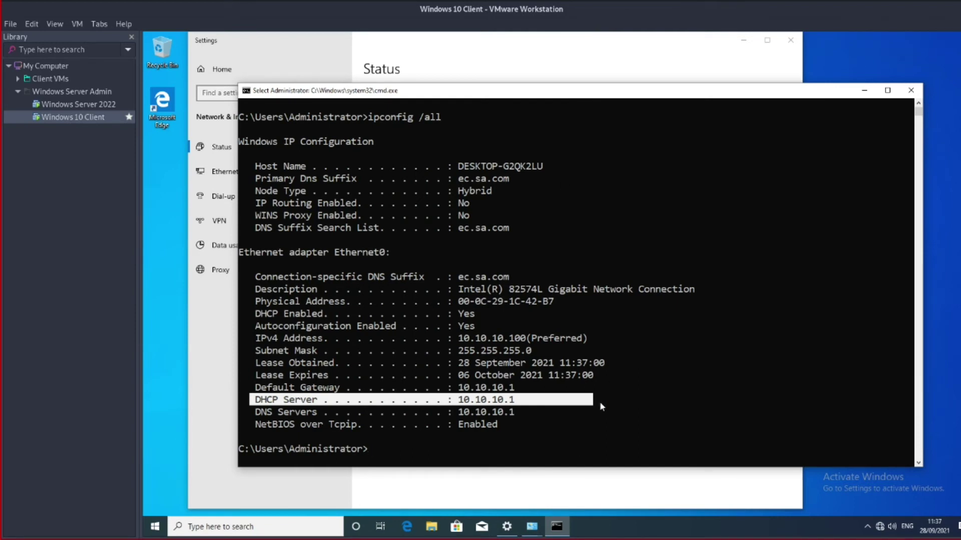
left_click(574, 413)
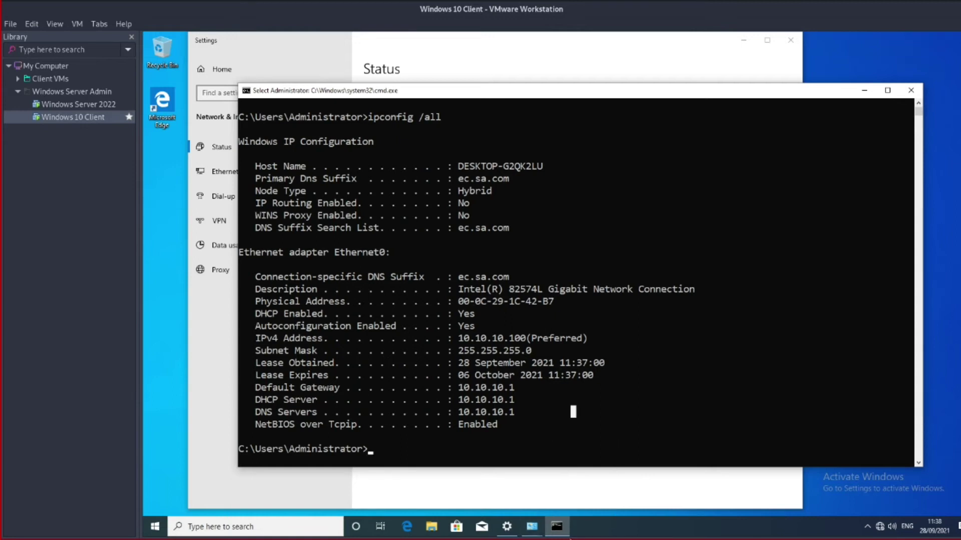
left_click(533, 529)
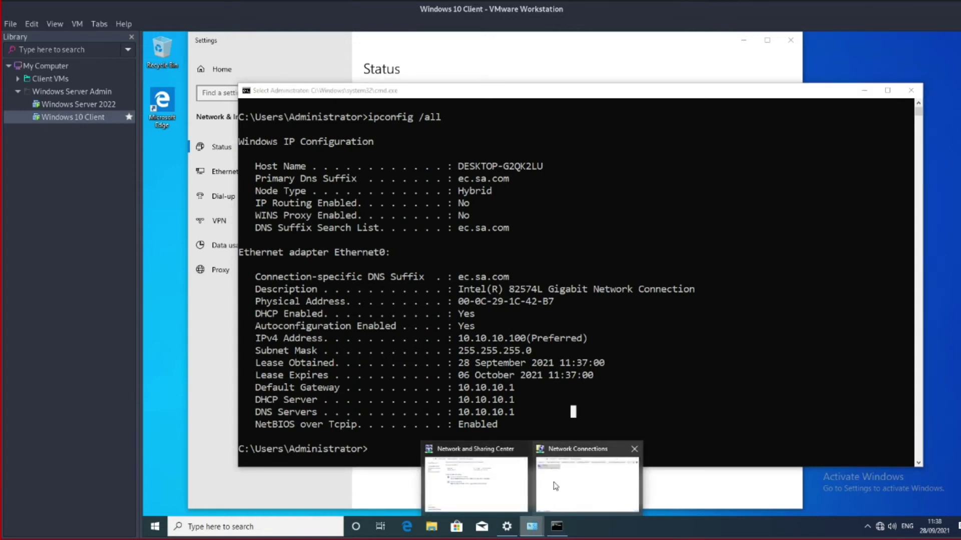
Set Ethernet0's IPv4 to obtain the DNS server address automatically, then close Network Connections
left_click(555, 486)
right_click(345, 203)
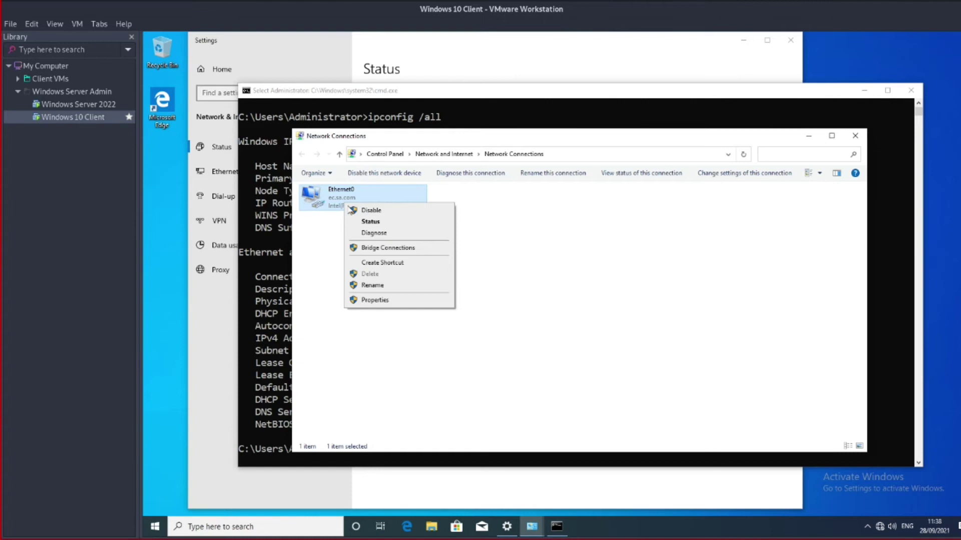
left_click(392, 301)
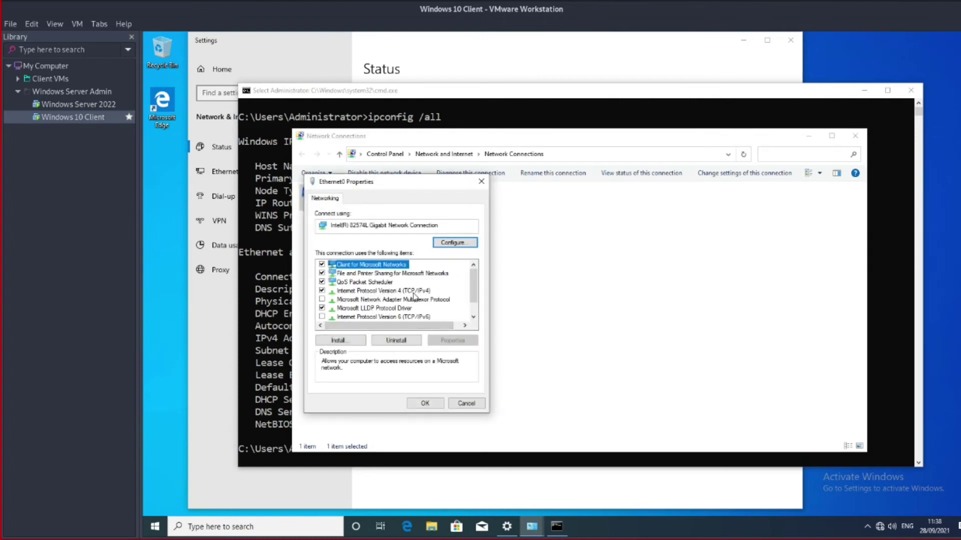
double_click(414, 294)
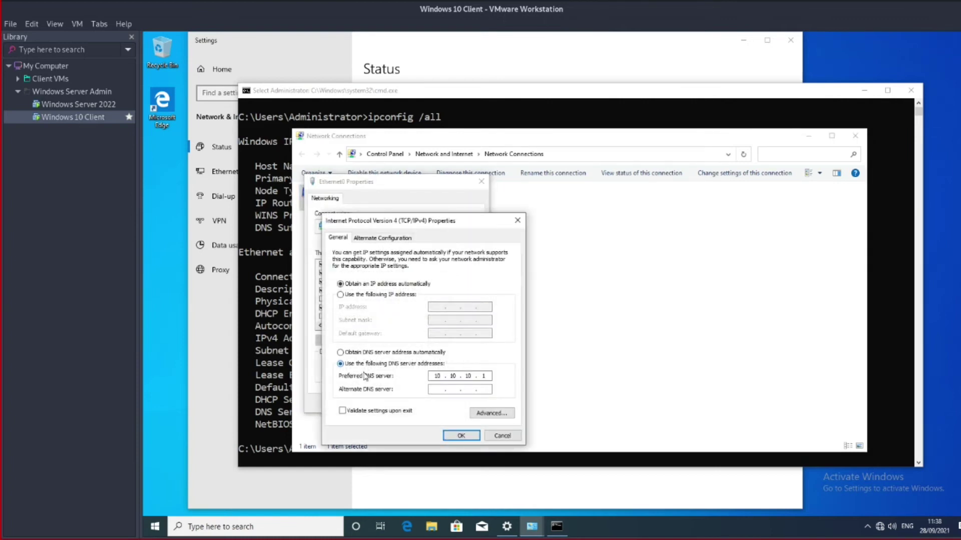
left_click(364, 352)
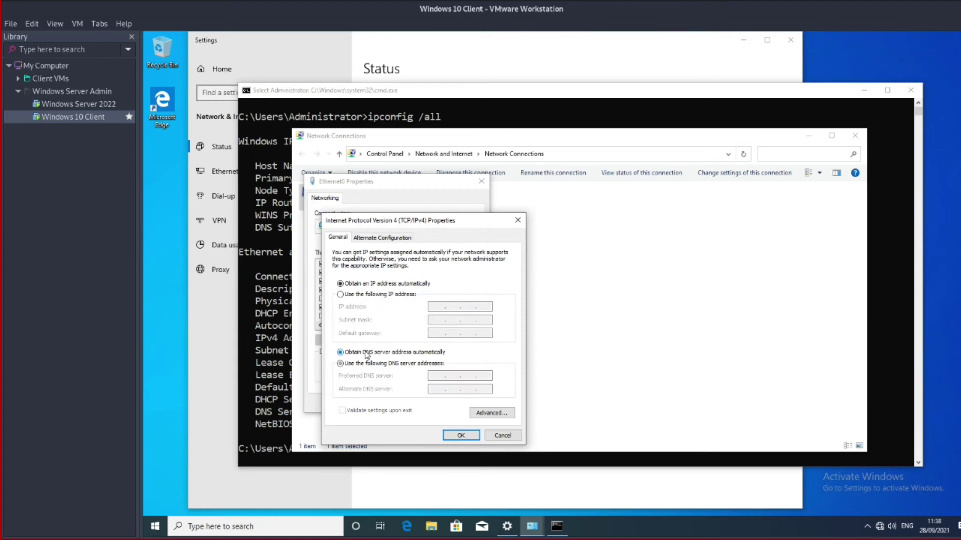
left_click(461, 437)
left_click(424, 402)
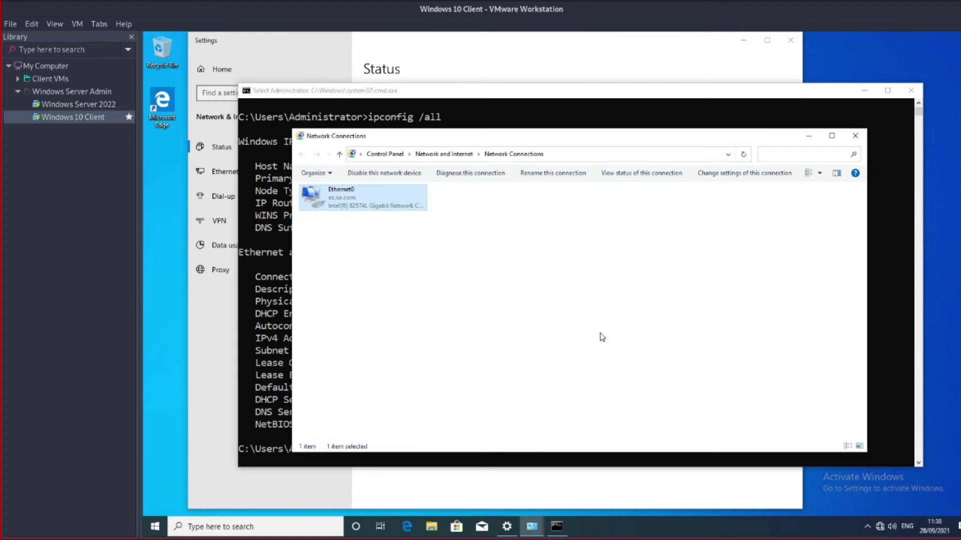
left_click(855, 136)
Clear the console and rerun ipconfig /all
type("cls")
key("Return")
key("Up")
key("Up")
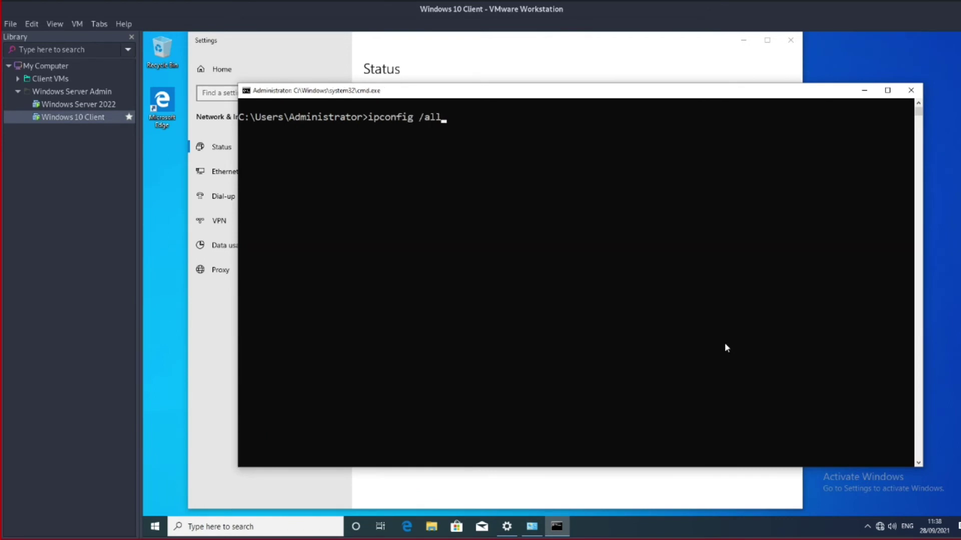
key("Return")
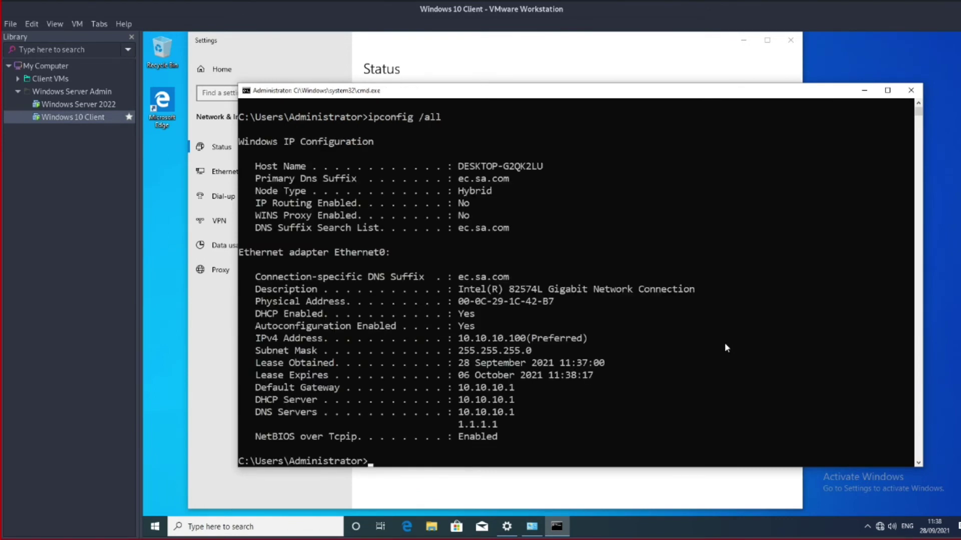
Highlight DNS servers 1.1.1.1 and 10.10.10.1 in the output, then switch to the Windows Server 2022 VM
left_click_drag(501, 428, 430, 426)
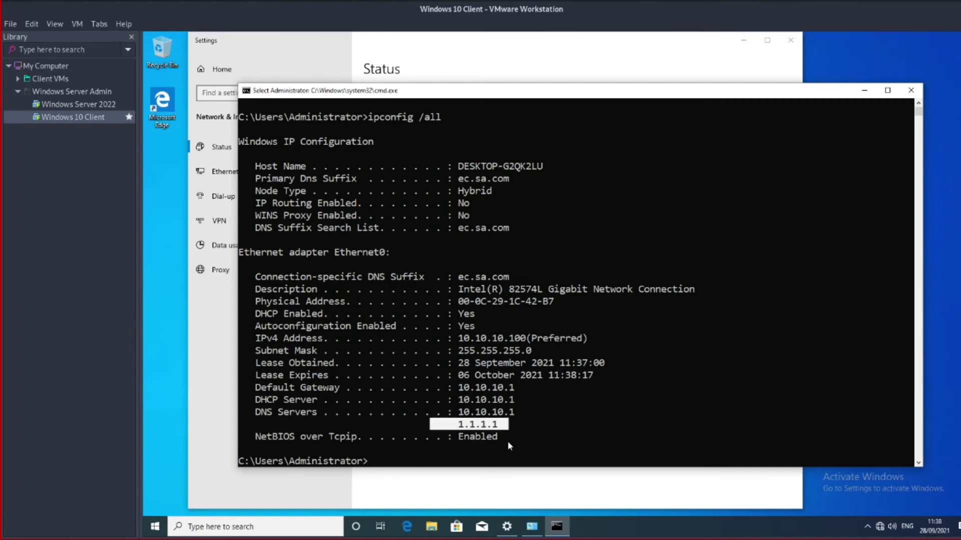
left_click(517, 424)
left_click_drag(438, 424, 516, 414)
left_click(516, 414)
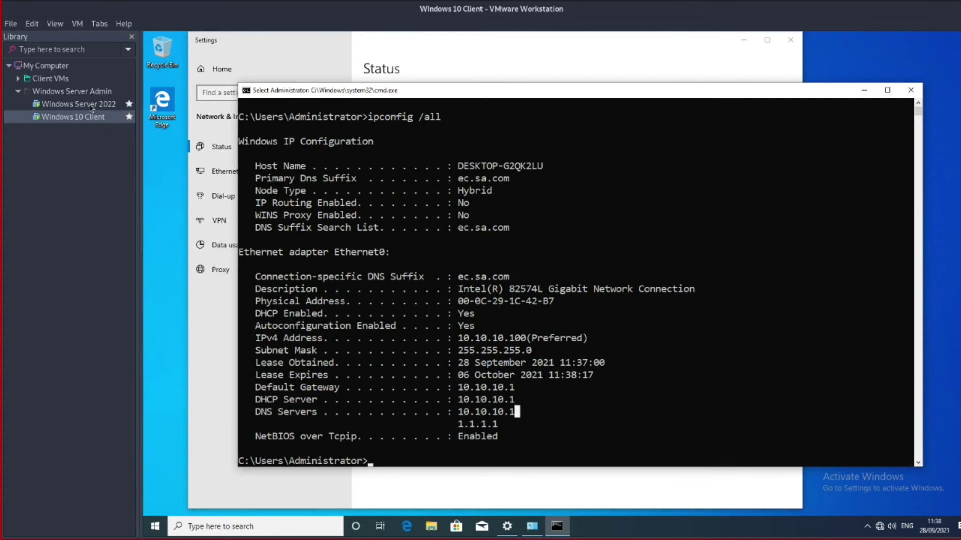
left_click(128, 104)
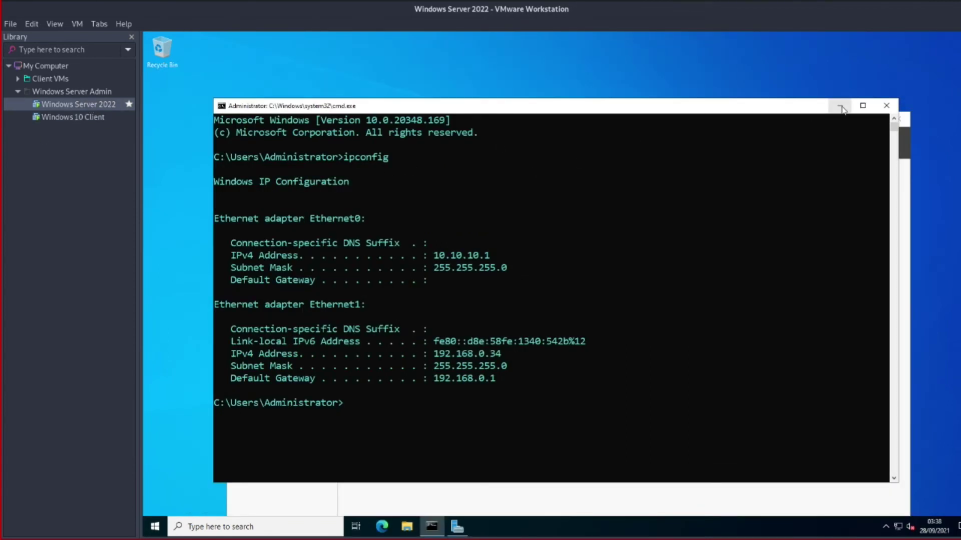
Minimize the server's command prompt, launch DHCP from Server Manager's Tools menu, and maximize it
left_click(841, 107)
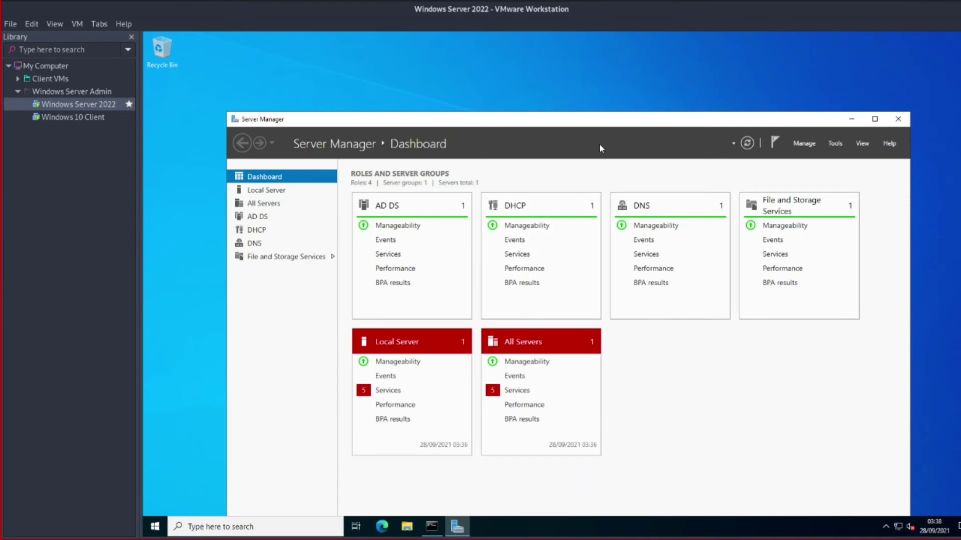
left_click_drag(603, 124, 591, 79)
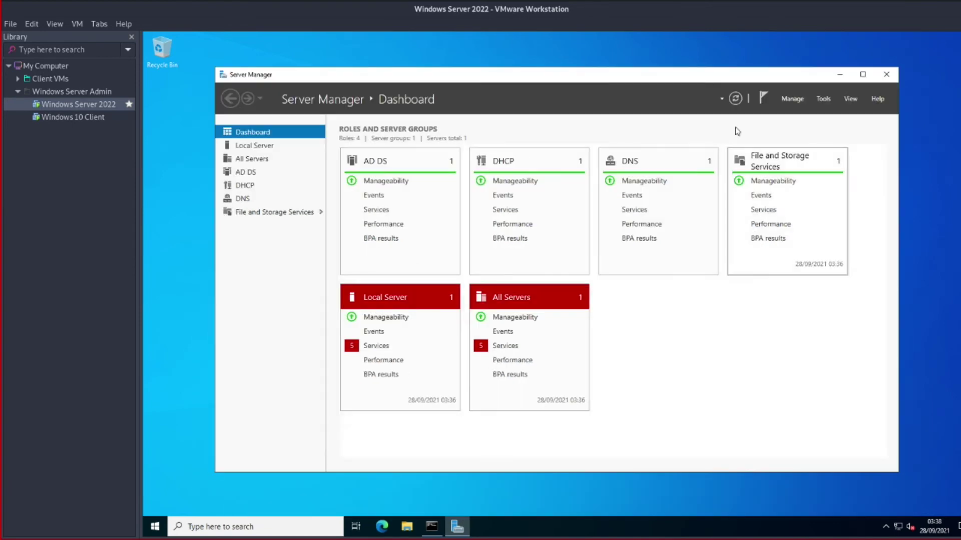
left_click(823, 99)
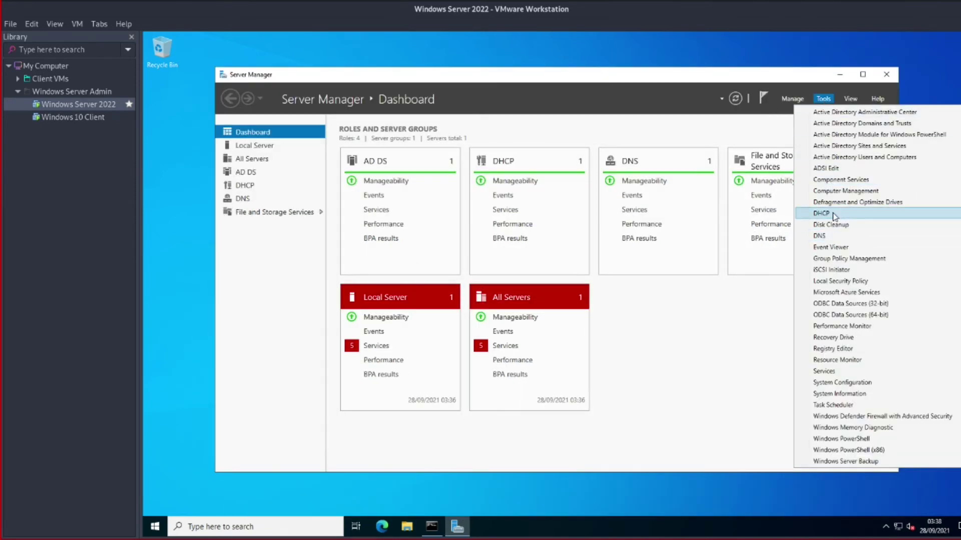
left_click(835, 214)
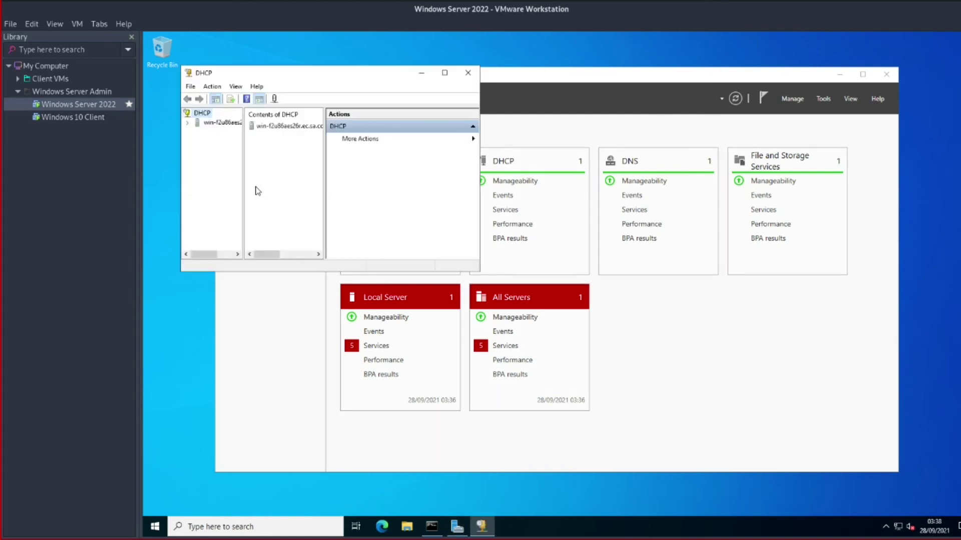
left_click(444, 73)
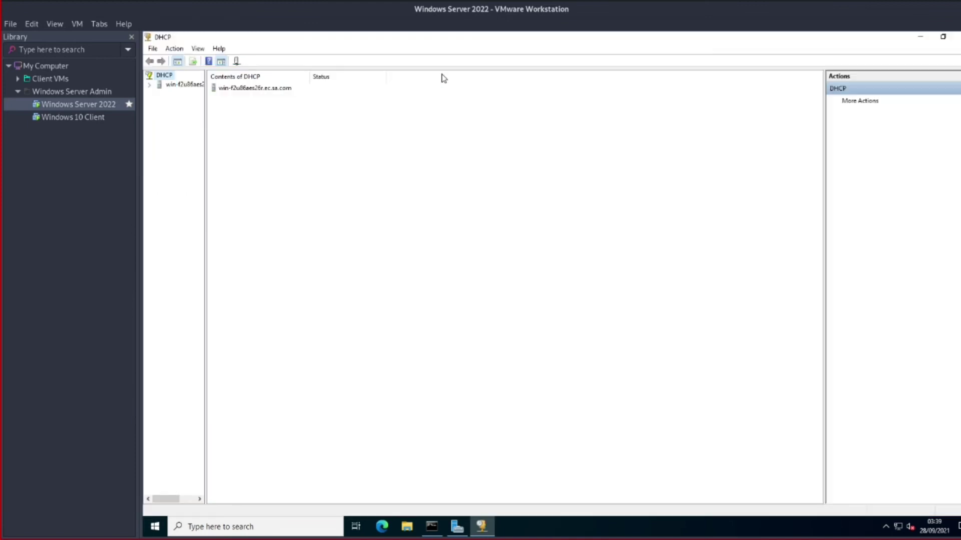
Expand the DHCP tree through IPv4 to the 10.10.10.0 scope's Address Leases
left_click_drag(204, 176, 362, 177)
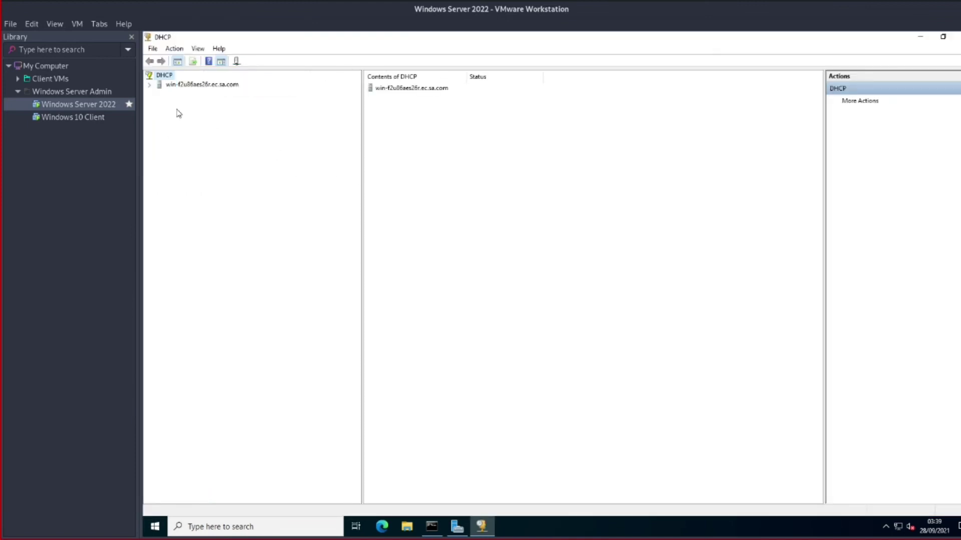
left_click(149, 85)
double_click(180, 94)
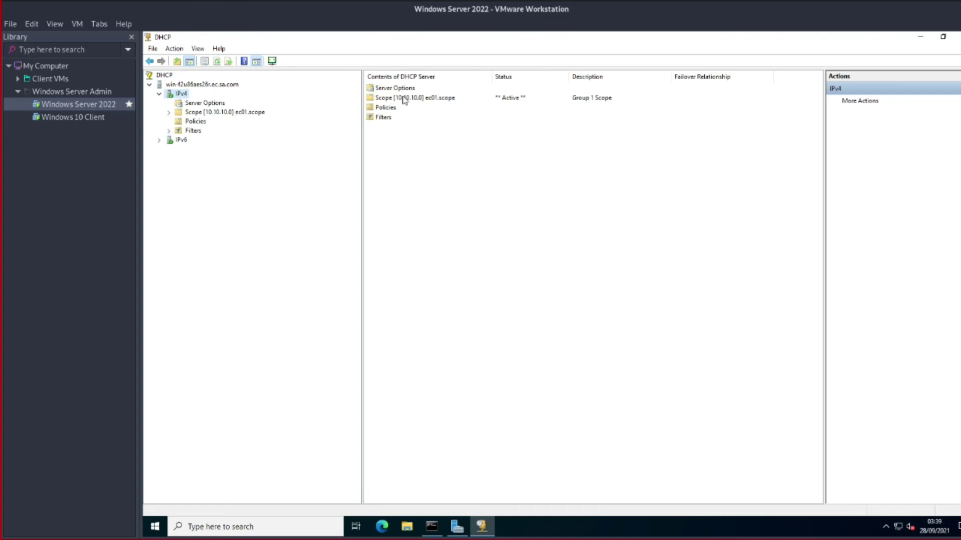
left_click(210, 103)
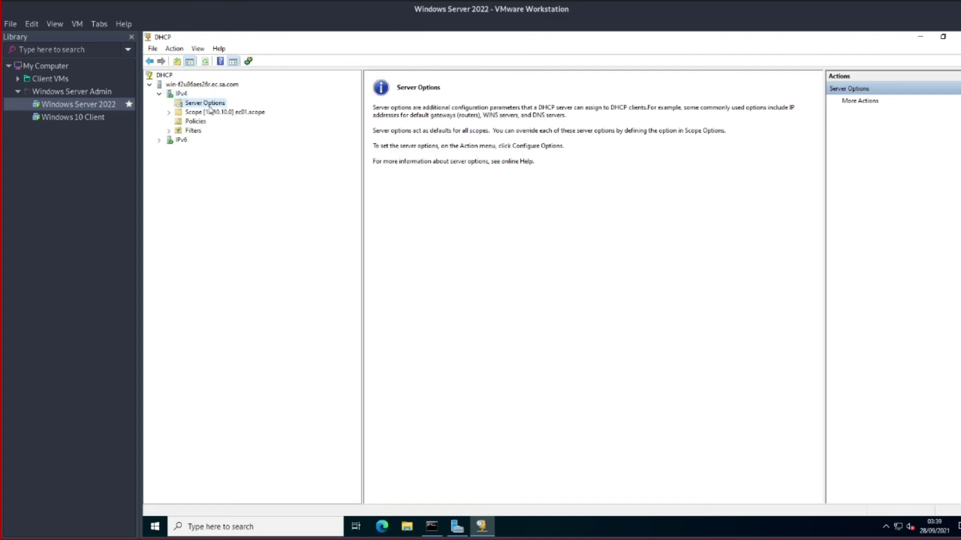
left_click(182, 93)
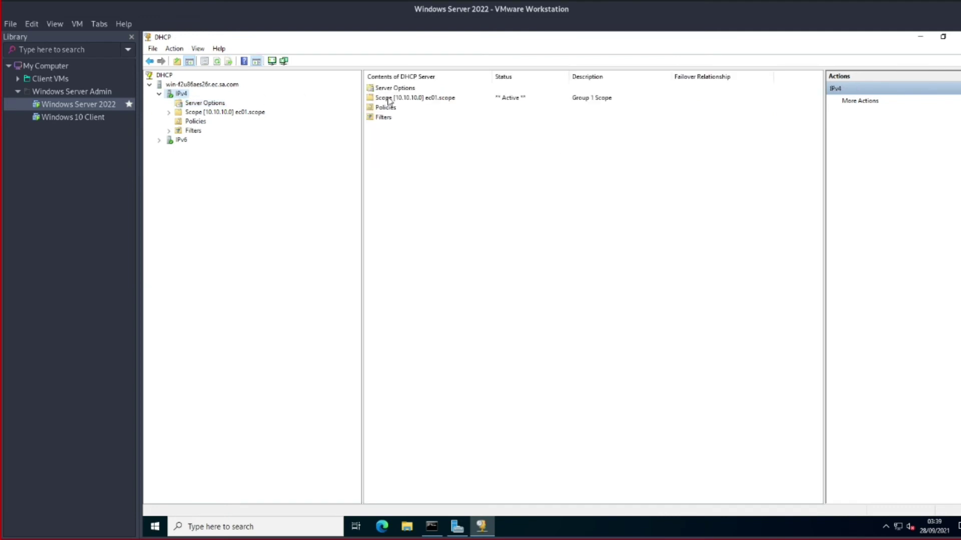
left_click(187, 84)
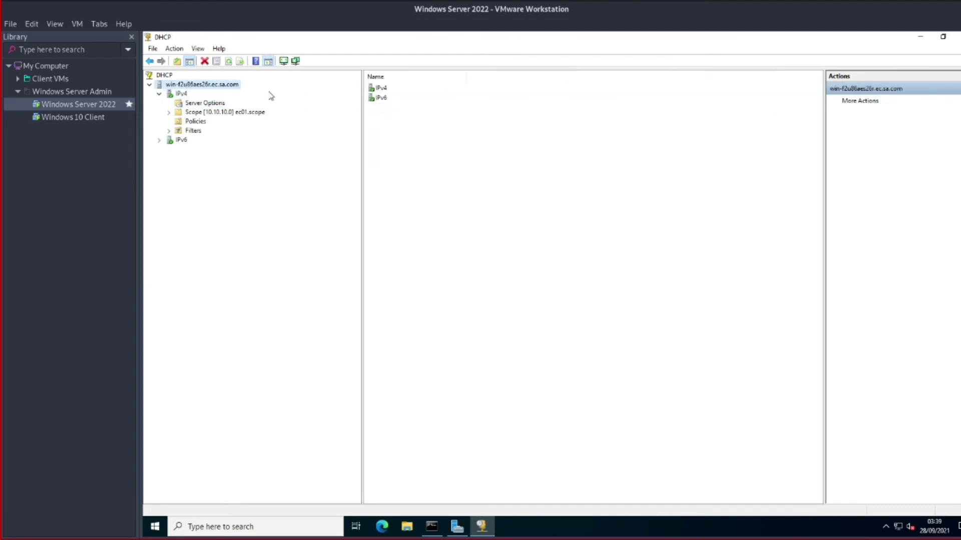
double_click(379, 89)
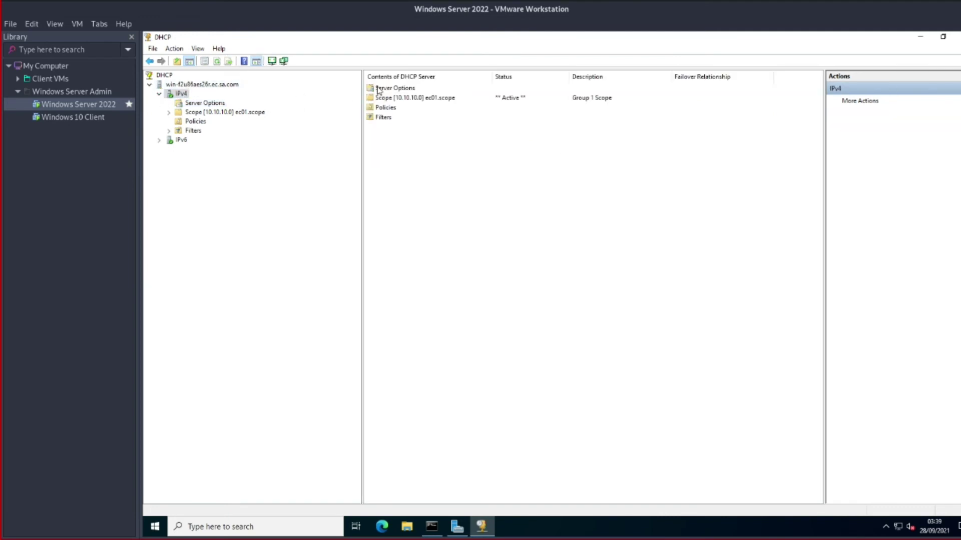
double_click(405, 99)
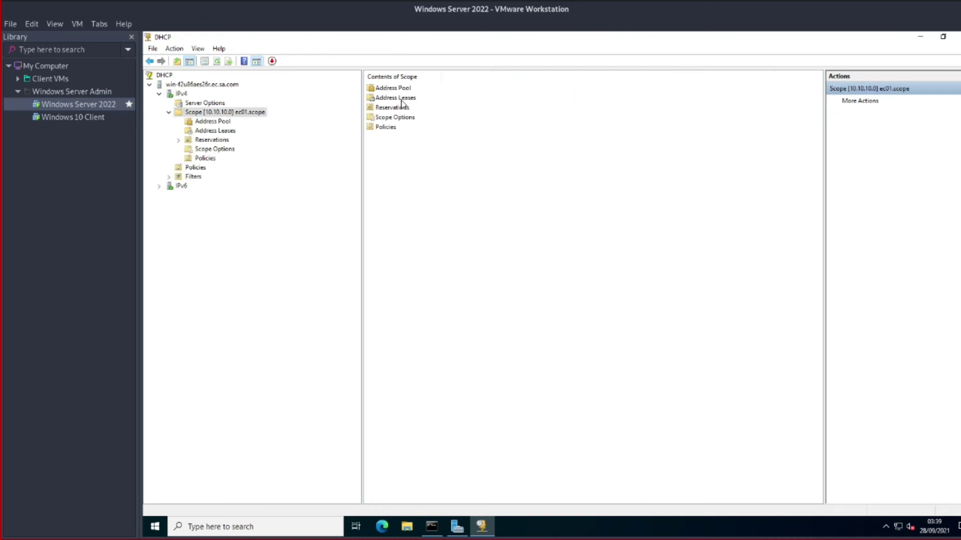
double_click(403, 98)
Widen the Name column and refresh the list showing the client's 10.10.10.100 lease
left_click_drag(491, 76, 516, 76)
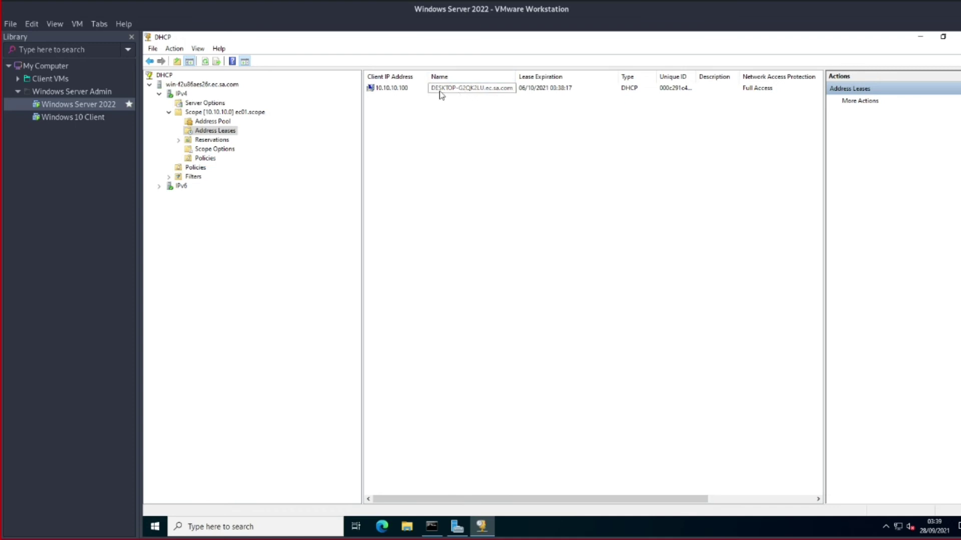
left_click(456, 91)
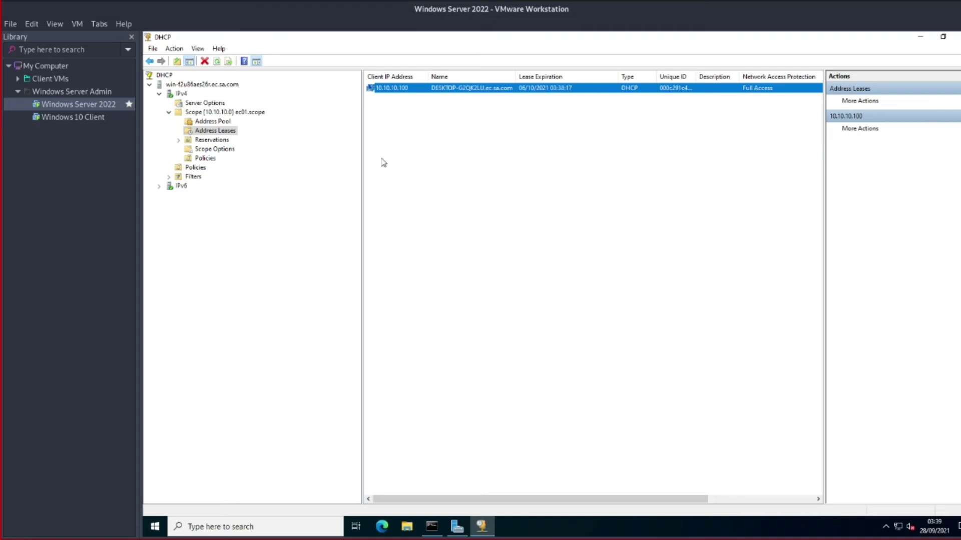
right_click(489, 93)
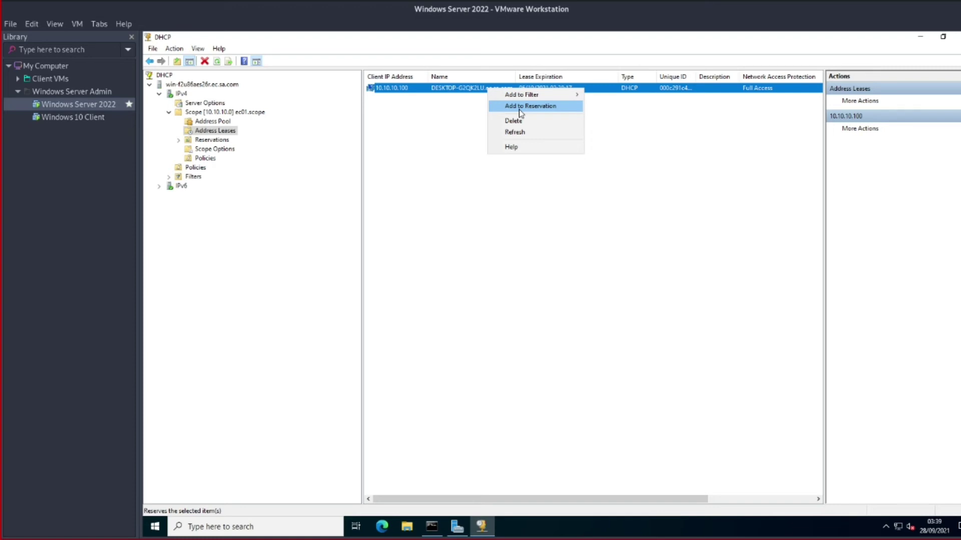
left_click(439, 93)
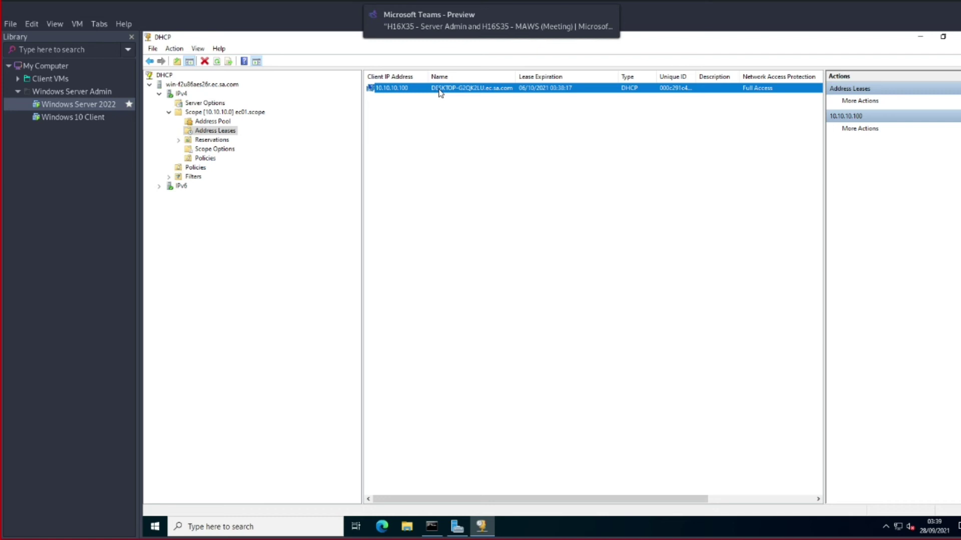
right_click(439, 94)
left_click(467, 133)
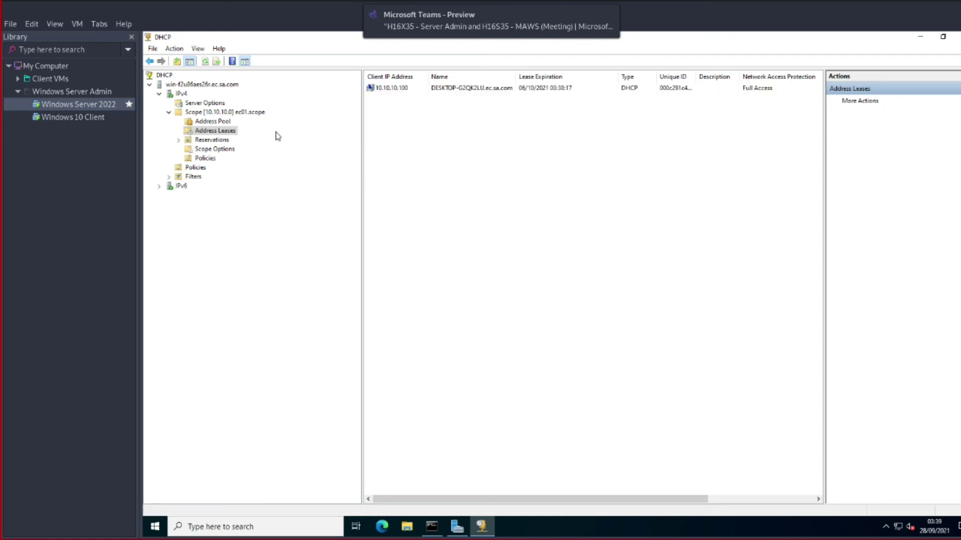
left_click(218, 151)
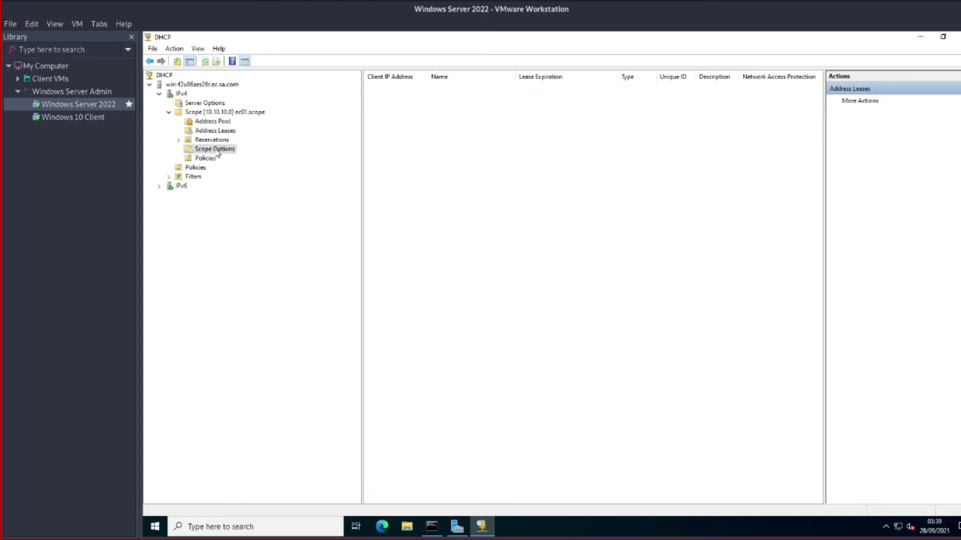
Inspect the 003 Router, 006 DNS Servers and 015 DNS Domain Name options, then open Configure Options
left_click(384, 91)
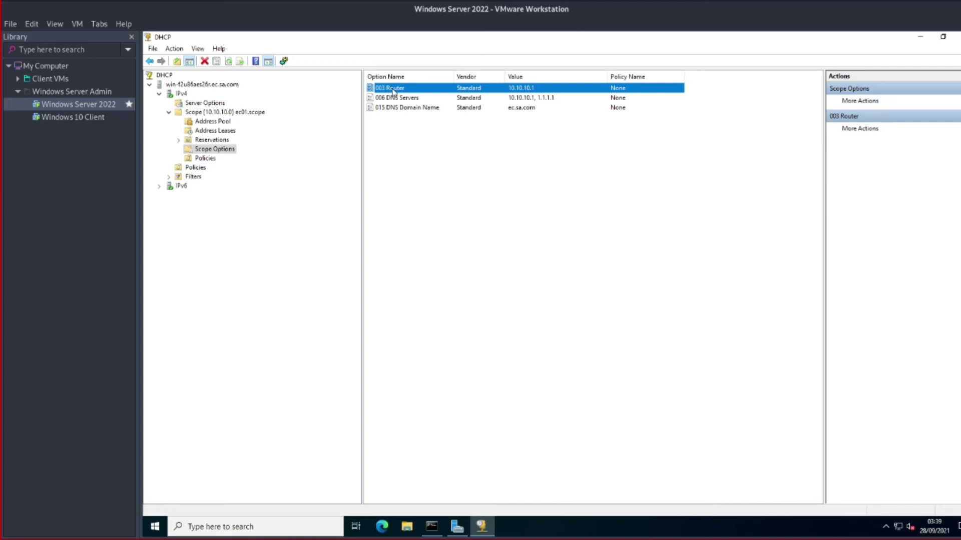
left_click(400, 98)
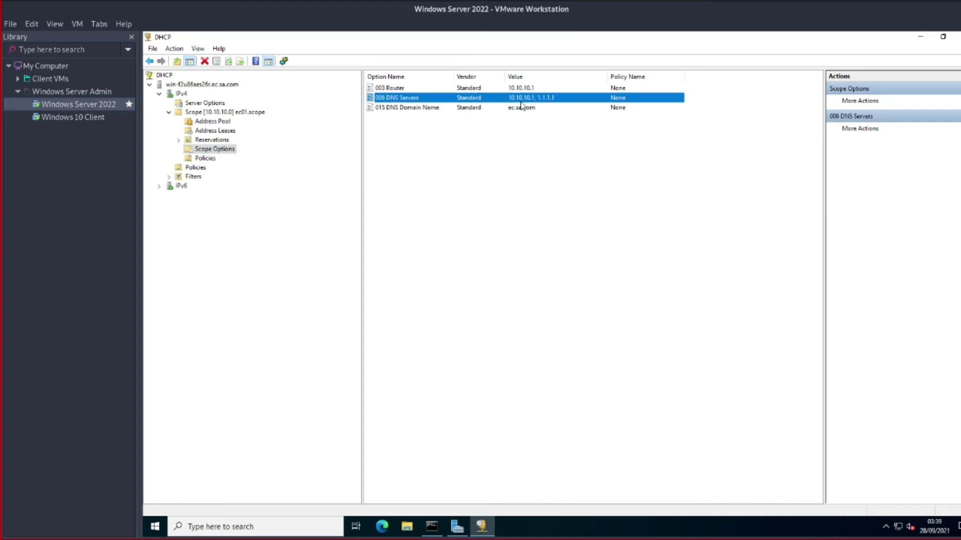
left_click(407, 111)
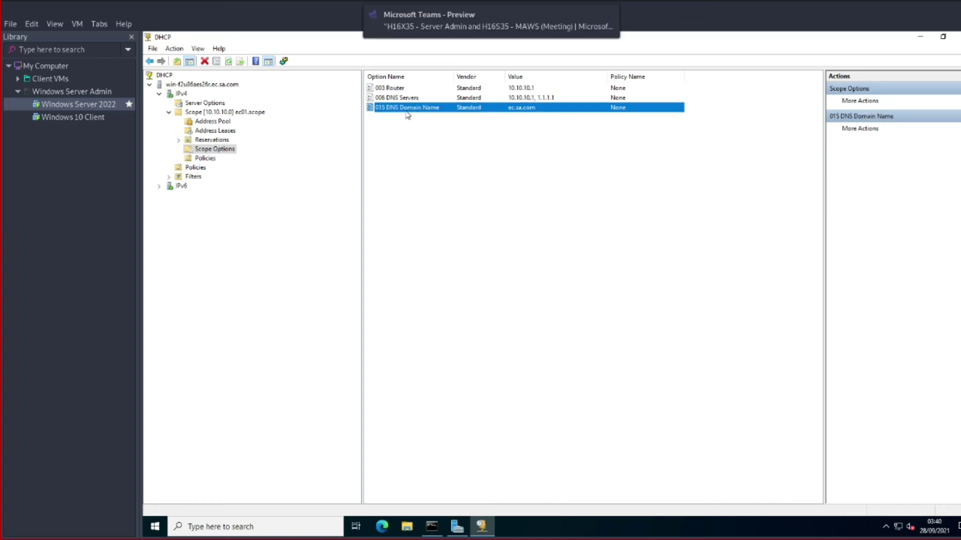
right_click(460, 165)
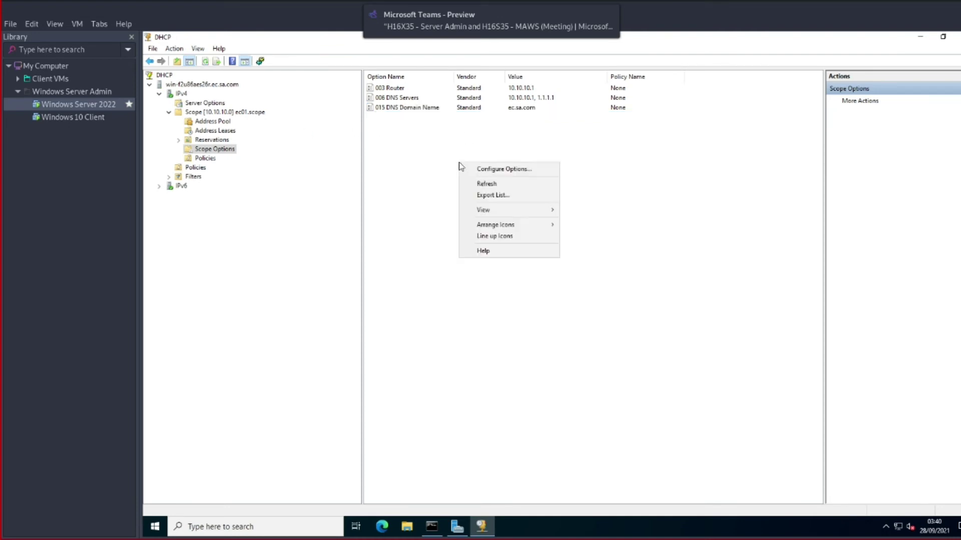
left_click(495, 169)
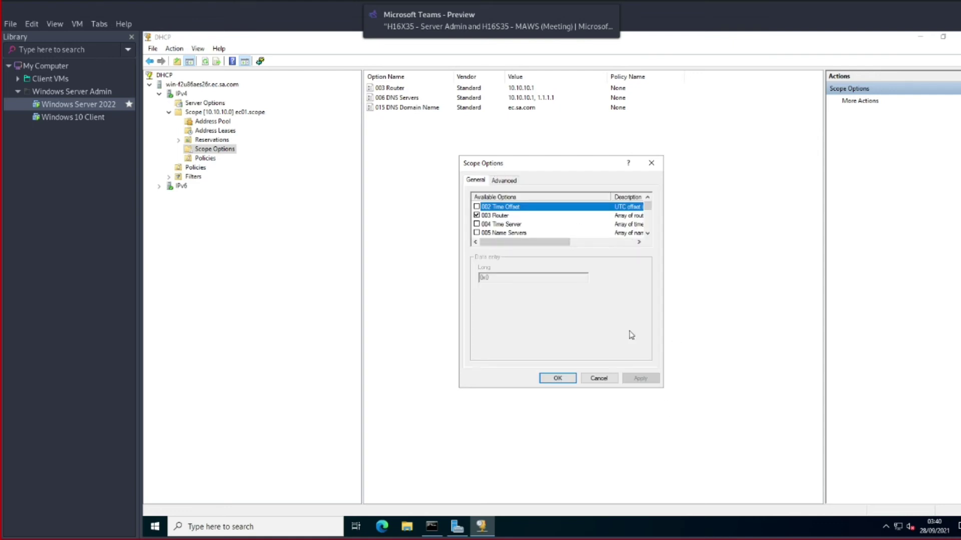
scroll(515, 231, "down", 2)
scroll(513, 232, "down", 10)
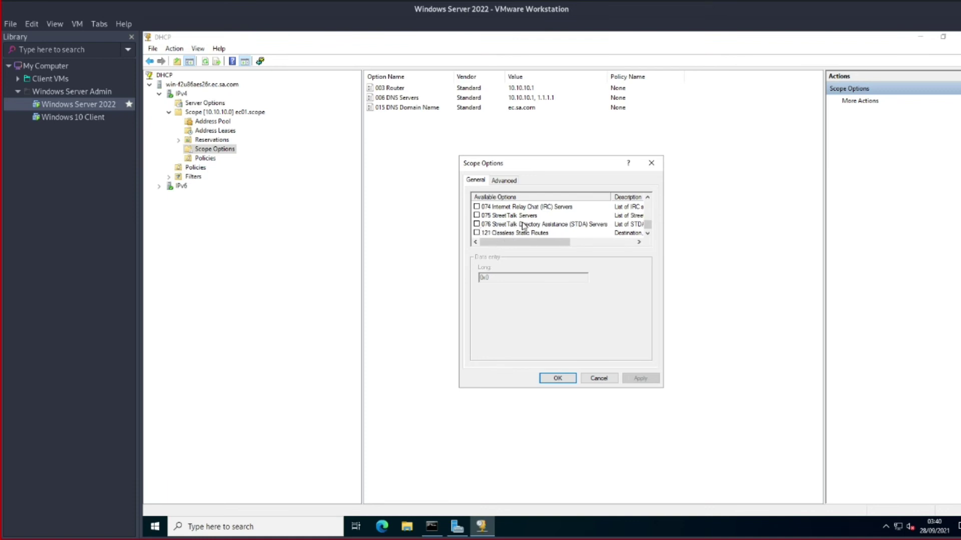
scroll(523, 226, "up", 1)
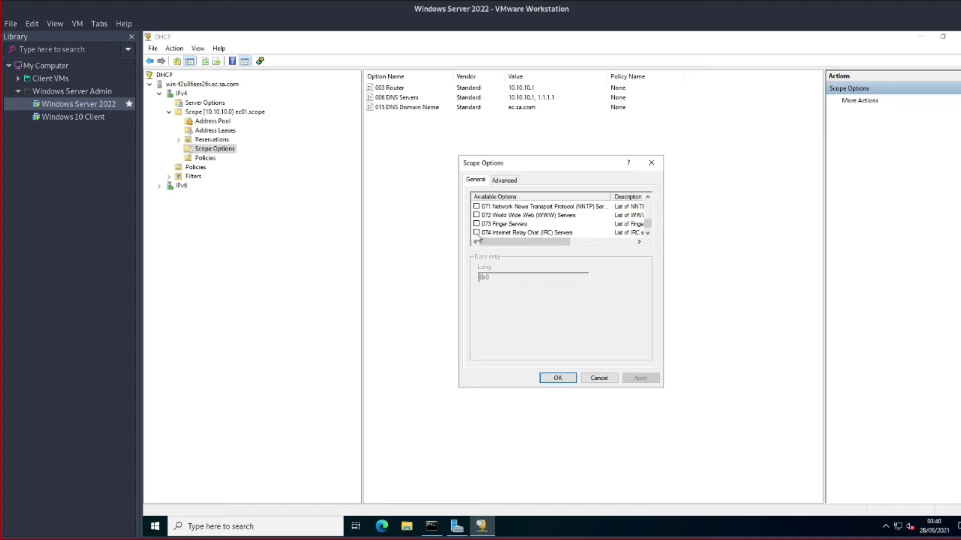
left_click(648, 197)
left_click(648, 197)
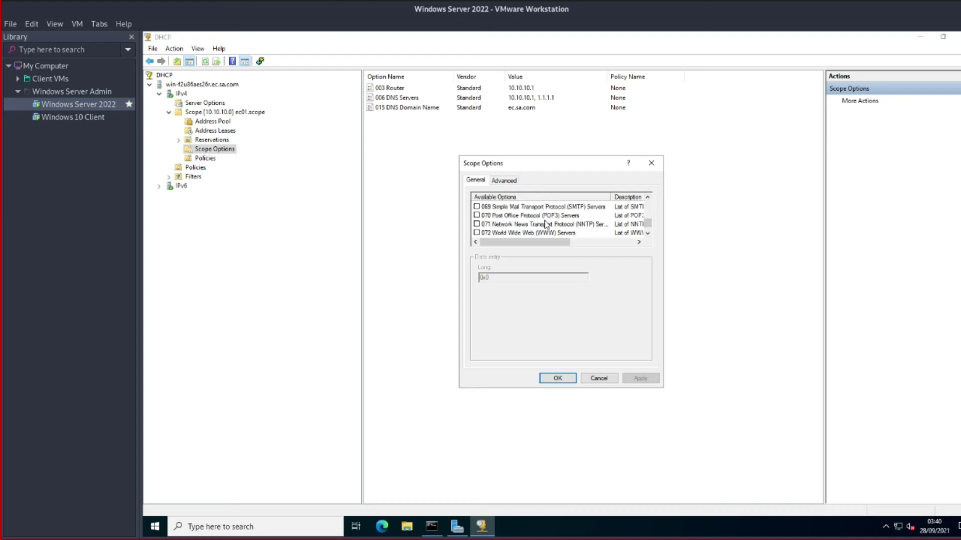
left_click(647, 198)
left_click(647, 197)
left_click(647, 197)
left_click(647, 198)
left_click(647, 197)
left_click(648, 197)
left_click(648, 198)
left_click(647, 198)
left_click(647, 198)
left_click(647, 198)
left_click(647, 197)
left_click(648, 197)
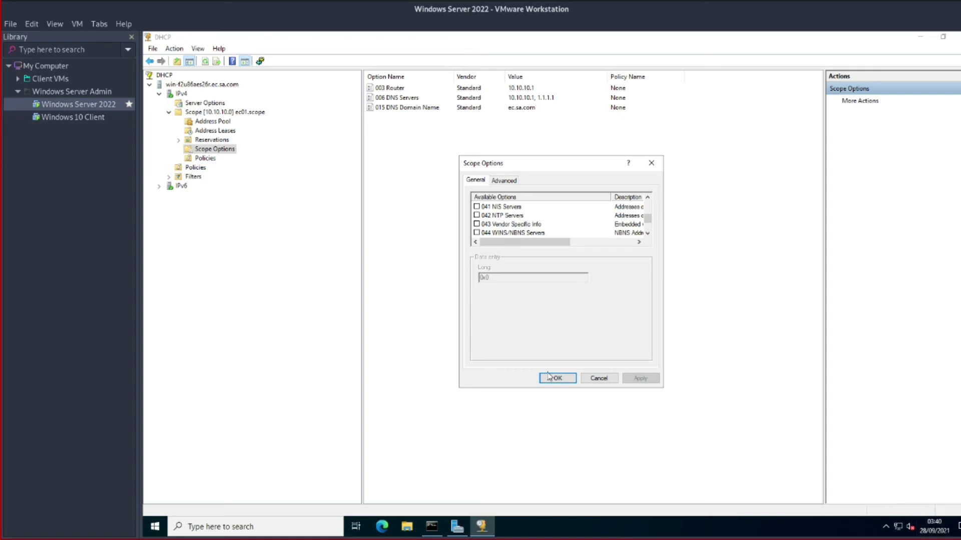
left_click(591, 381)
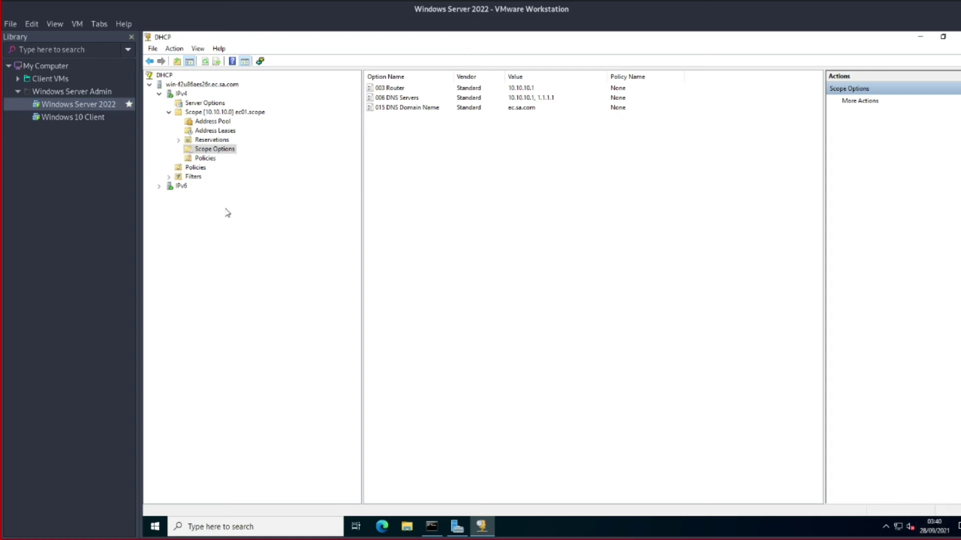
Open the scope's Address Pool to view the 10.10.10.100–10.10.10.110 range
left_click(222, 123)
left_click(228, 113)
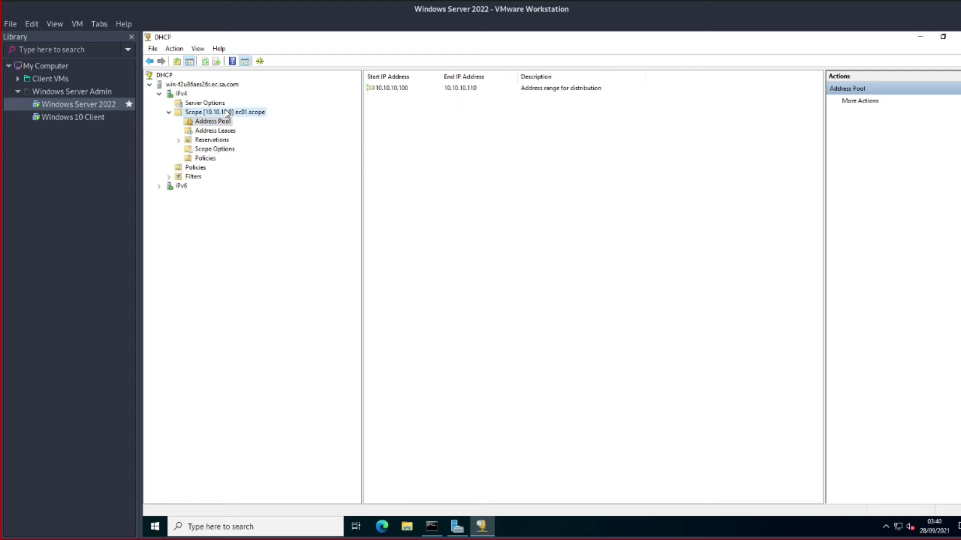
double_click(394, 89)
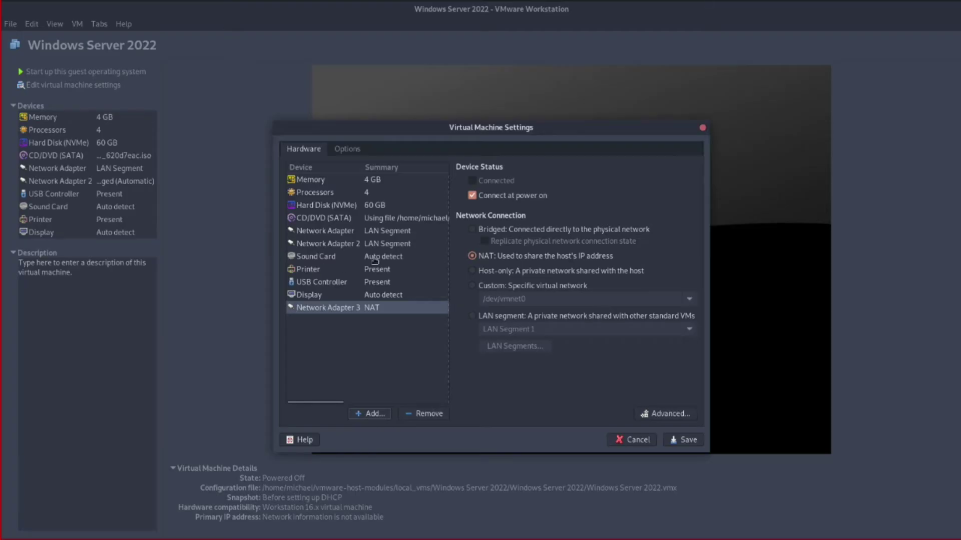
Check the VM's network adapters and switch Network Adapter 3 from NAT to LAN segment
left_click(377, 235)
left_click(388, 255)
left_click(387, 245)
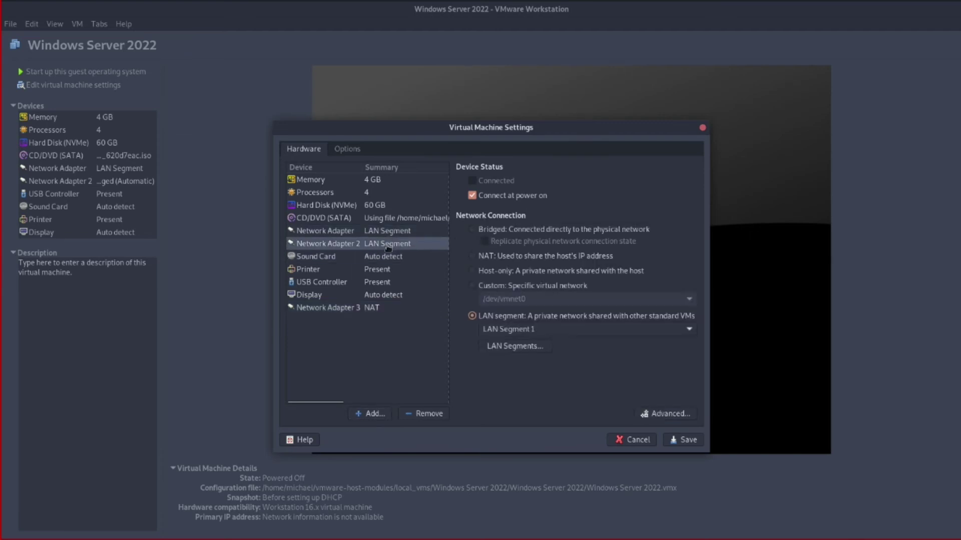
left_click(373, 311)
left_click(473, 317)
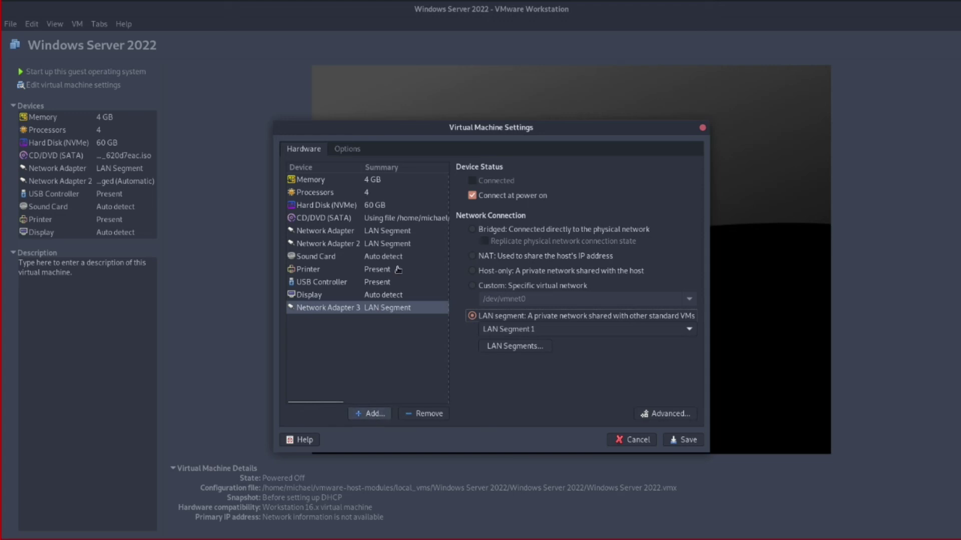
left_click(379, 245)
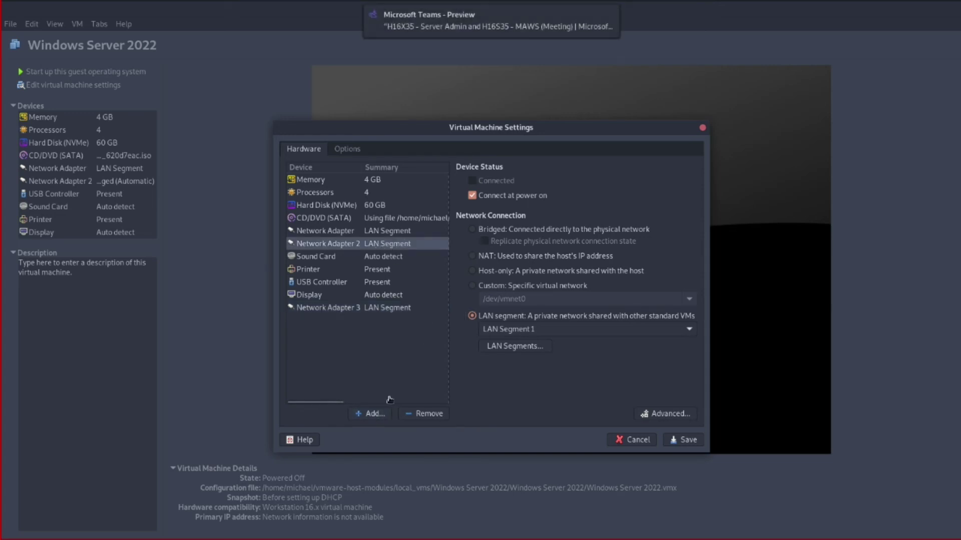
Add Network Adapter 4 on the LAN segment, save the settings, and power on Windows Server 2022
left_click(374, 413)
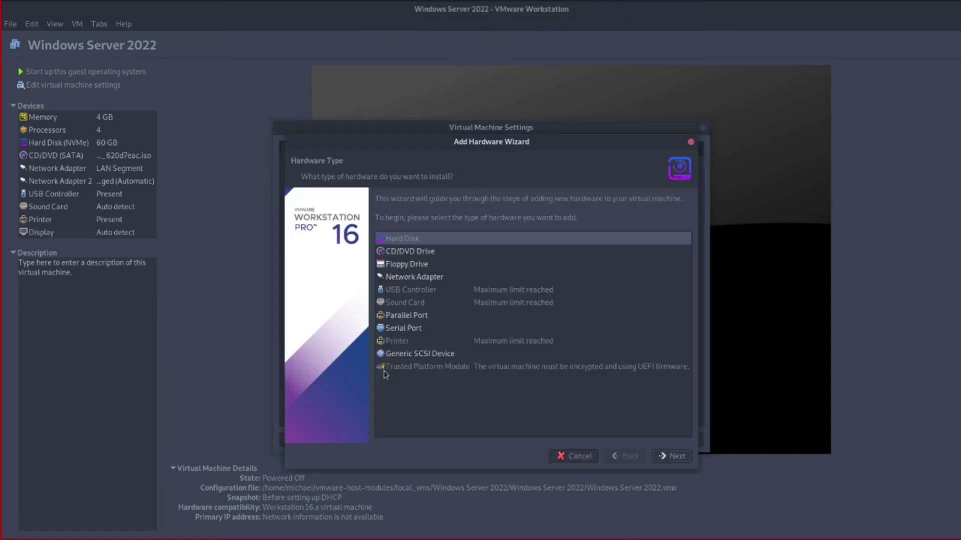
left_click(420, 276)
left_click(674, 461)
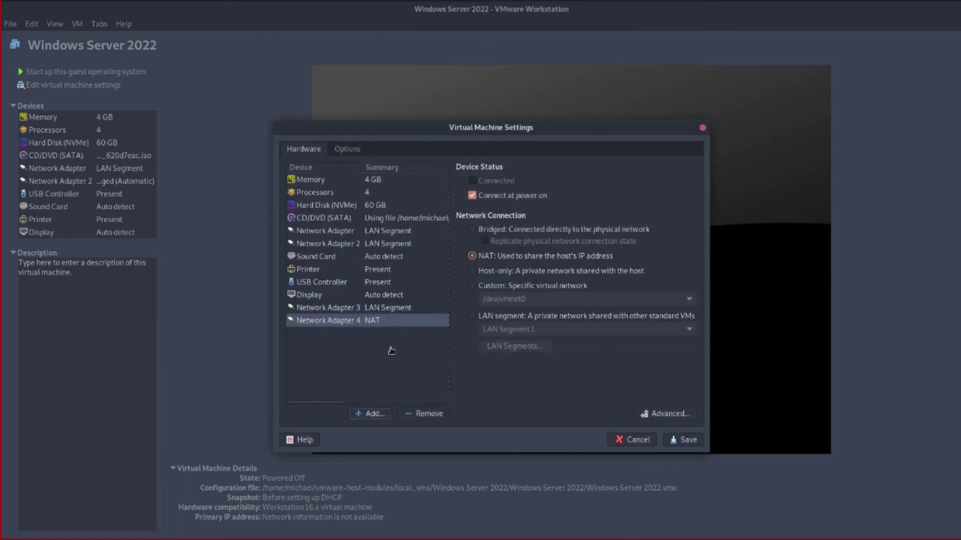
left_click(473, 316)
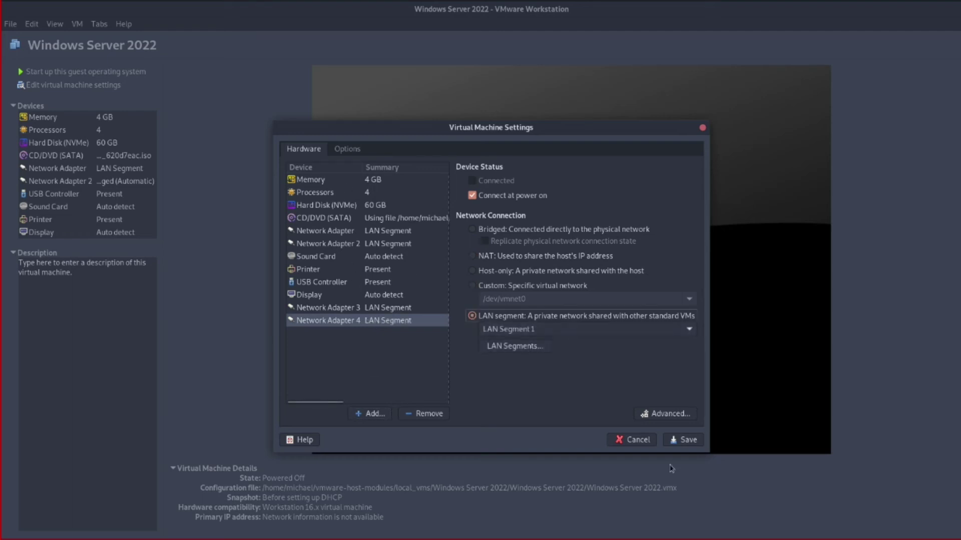
left_click(687, 440)
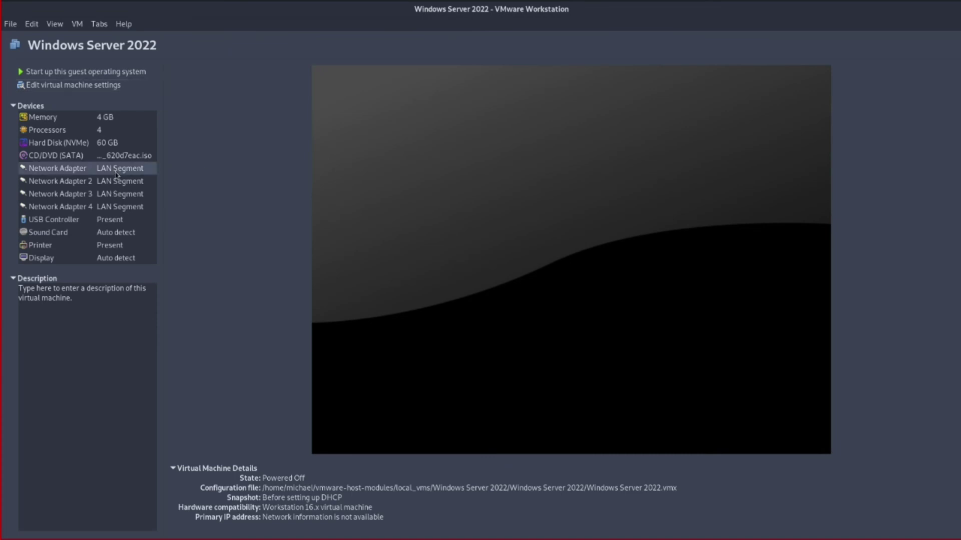
left_click(80, 72)
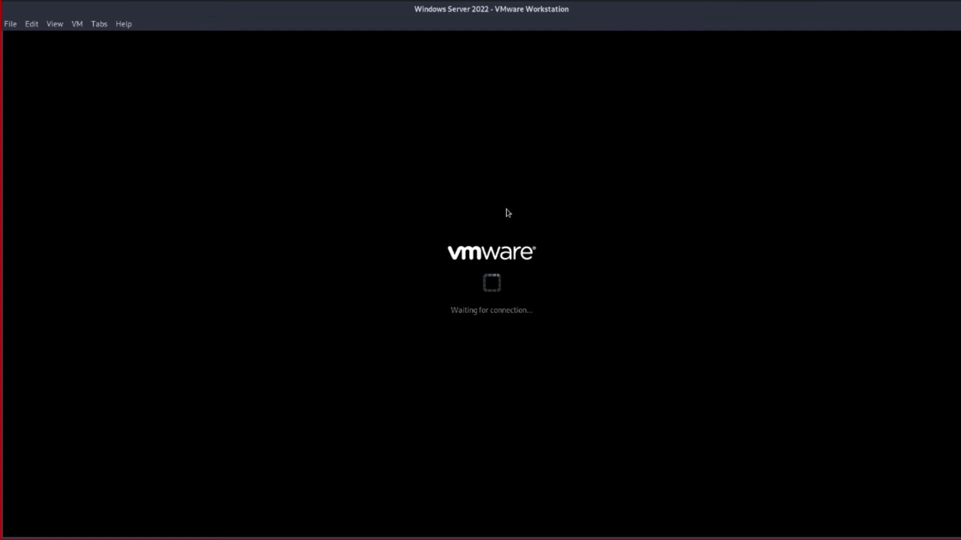
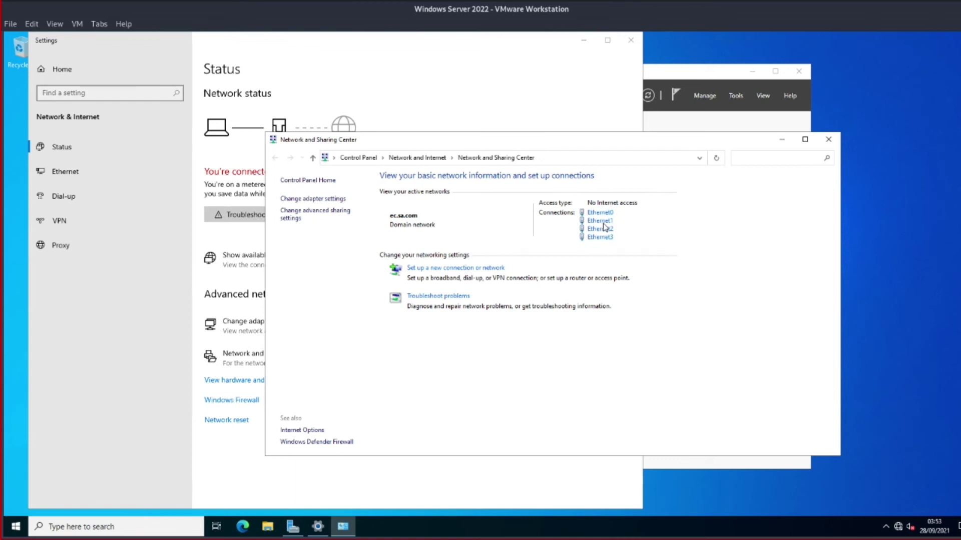
Review Ethernet1's IPv4 settings in Network Connections and close them without changes
left_click(310, 199)
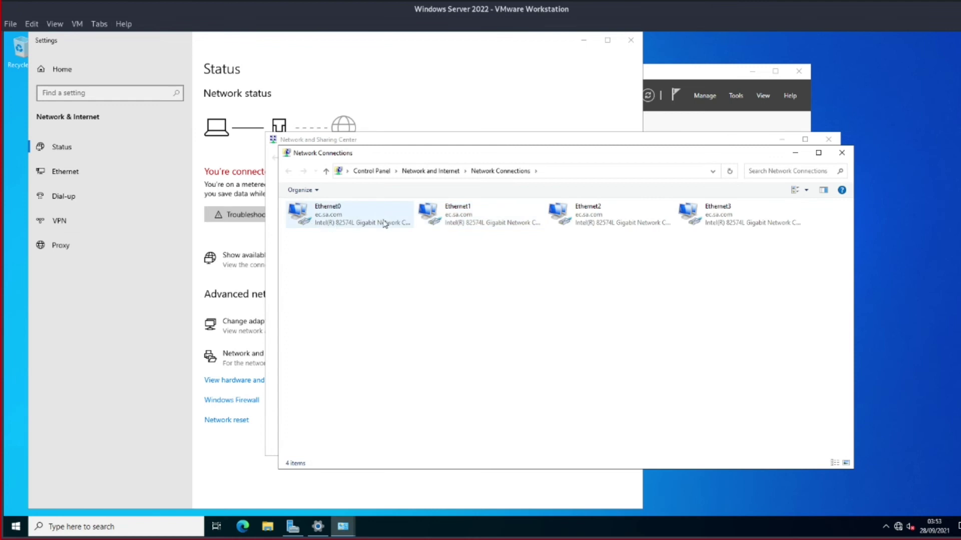
left_click_drag(651, 153, 475, 160)
left_click(281, 215)
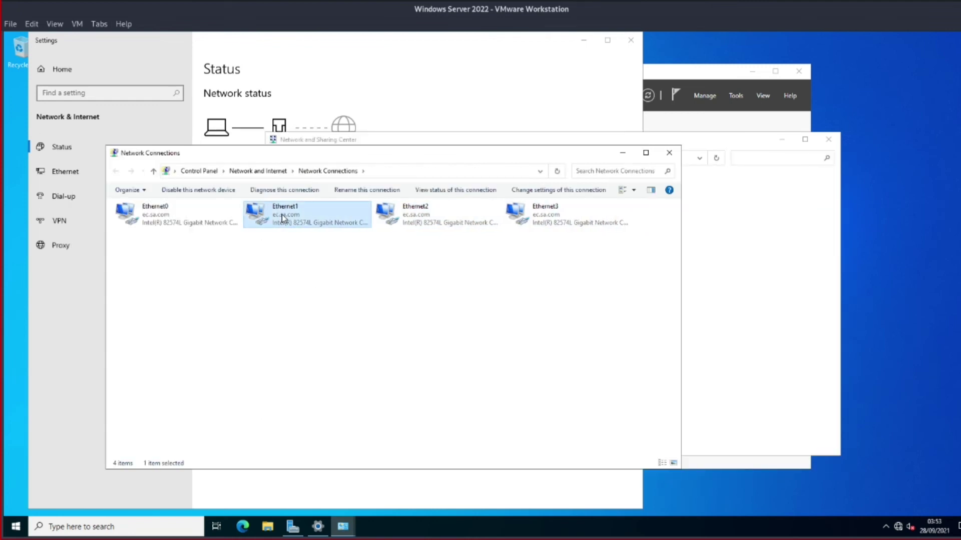
right_click(281, 214)
left_click(352, 313)
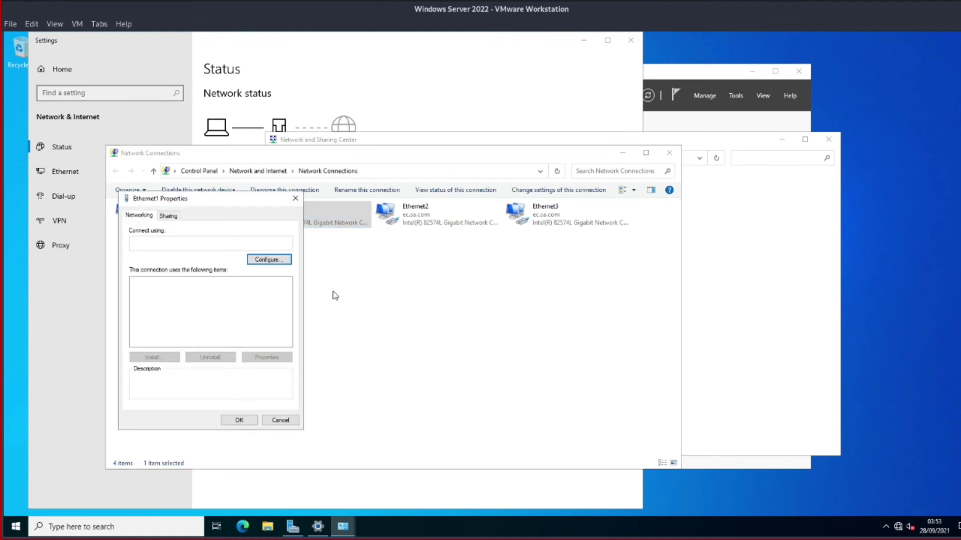
left_click(222, 311)
left_click(257, 357)
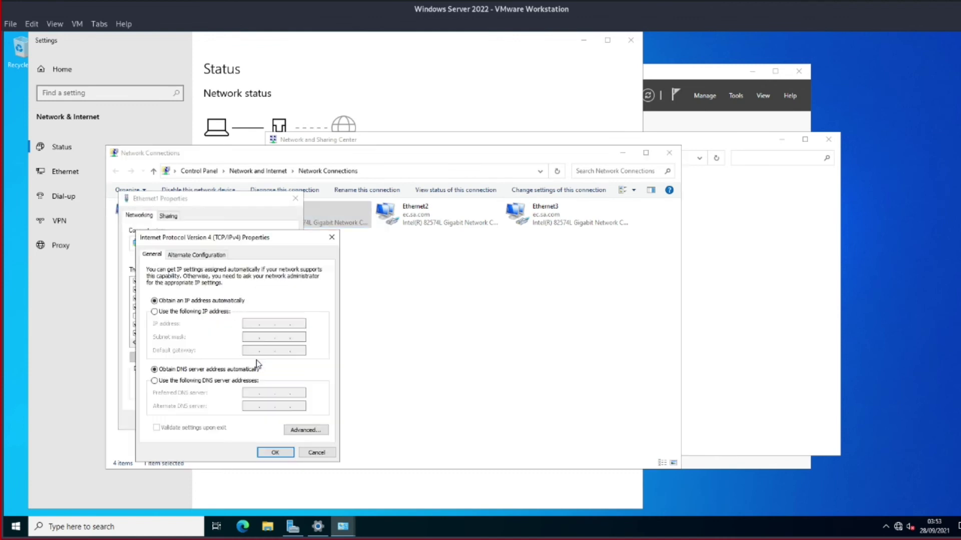
left_click(316, 452)
left_click(279, 423)
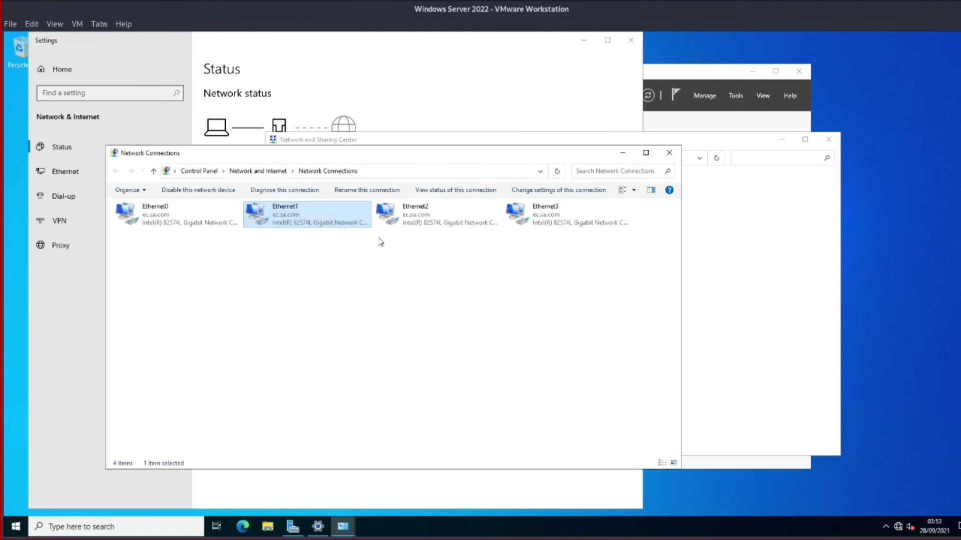
Show the Local Server properties in Server Manager and bring up NIC Teaming
left_click(378, 252)
left_click_drag(543, 156, 788, 175)
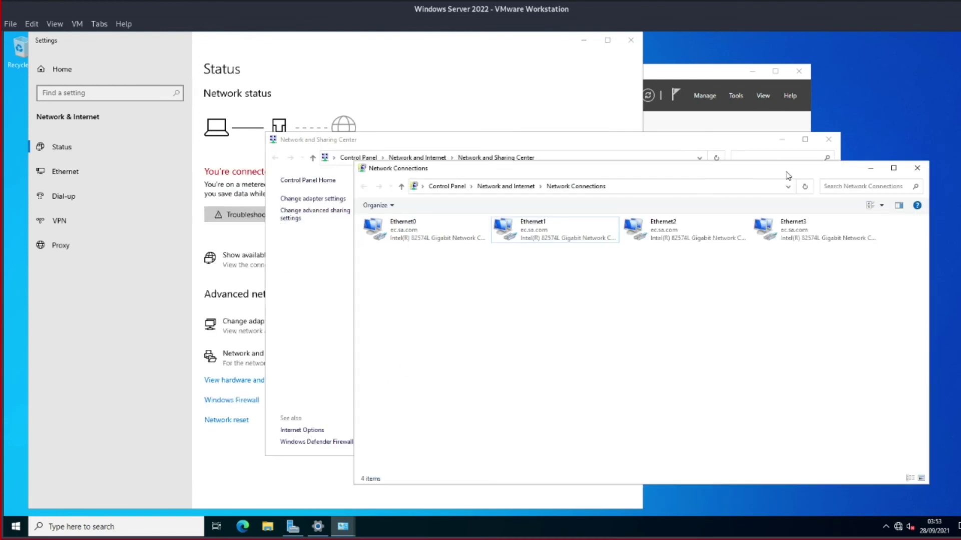
left_click(671, 79)
left_click(175, 143)
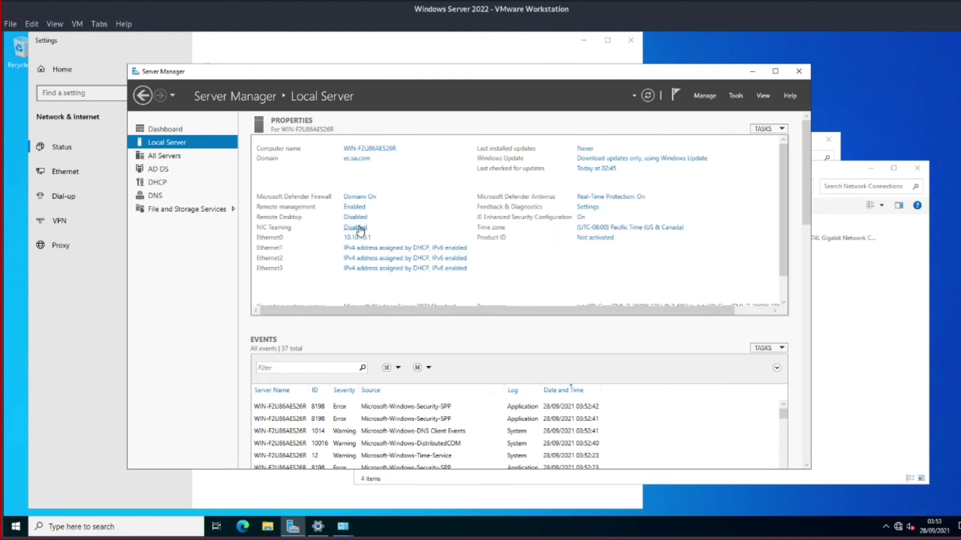
left_click(356, 227)
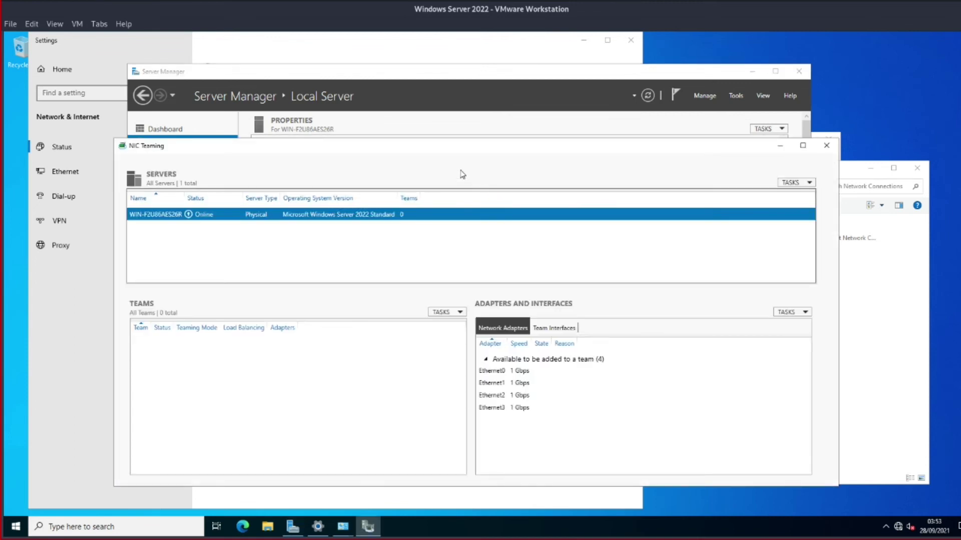
Start a new NIC team with Ethernet0, Ethernet1, Ethernet2 and Ethernet3 as members
left_click_drag(460, 146, 527, 133)
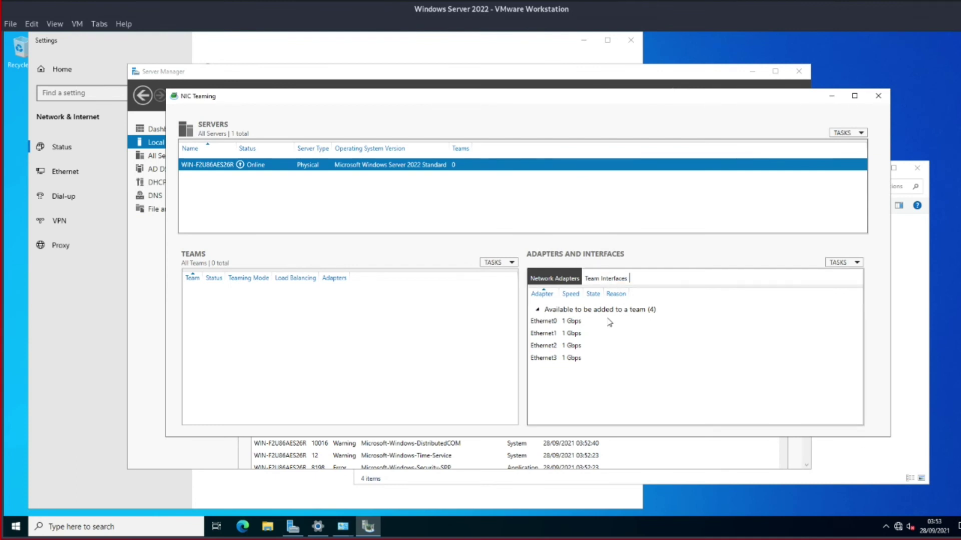
left_click(511, 264)
left_click(513, 275)
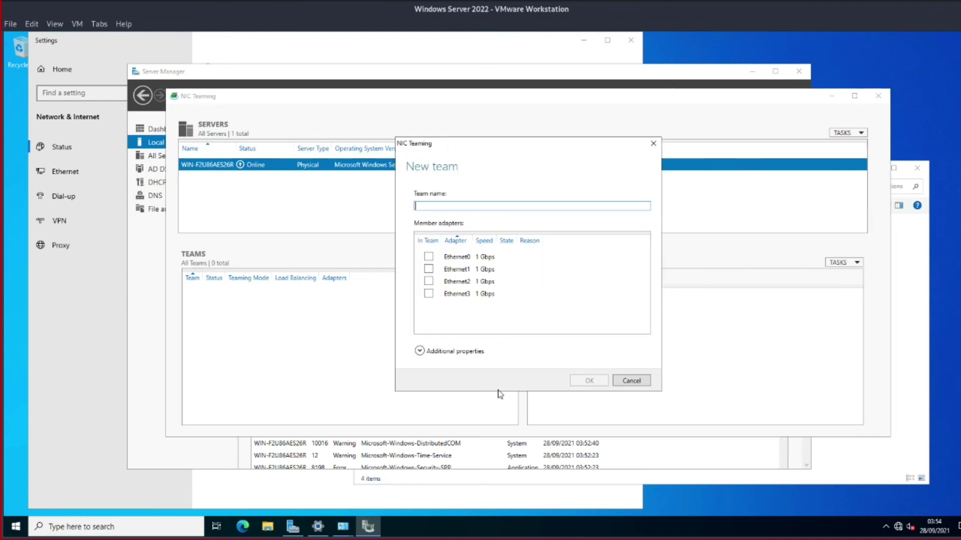
left_click(428, 257)
left_click(428, 269)
left_click(430, 292)
left_click(429, 281)
left_click(429, 294)
left_click(428, 294)
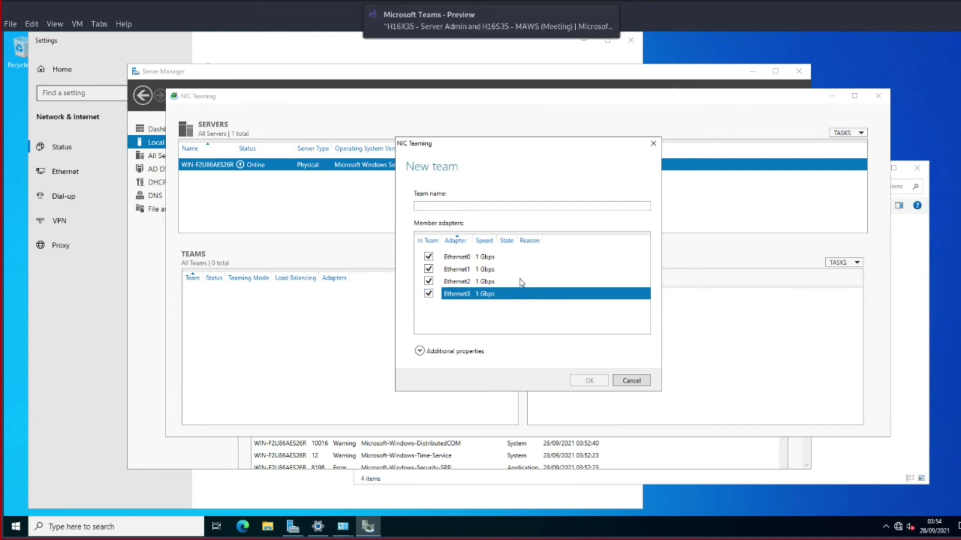
Name the team office_hashing with Switch Independent mode and Address Hash load balancing
left_click(497, 207)
type("office_hashing")
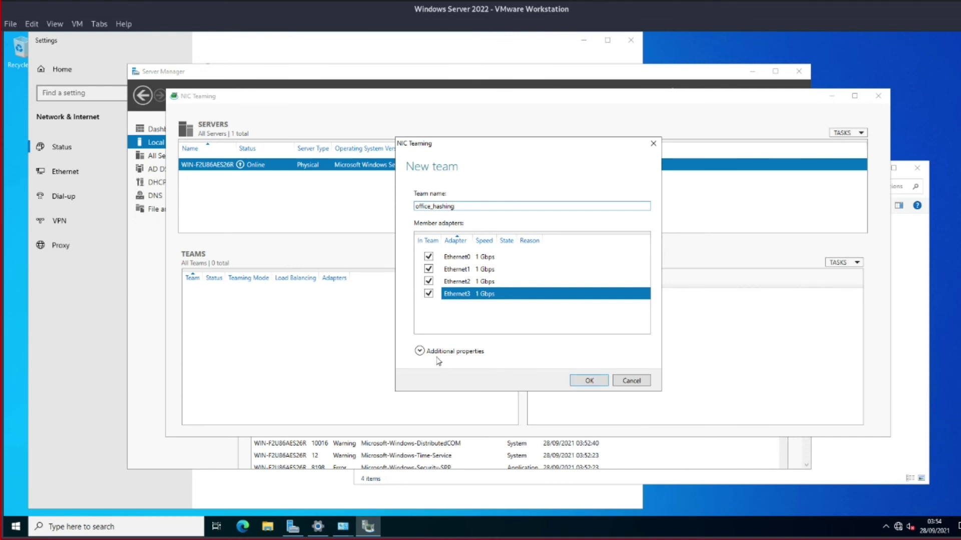
left_click(422, 351)
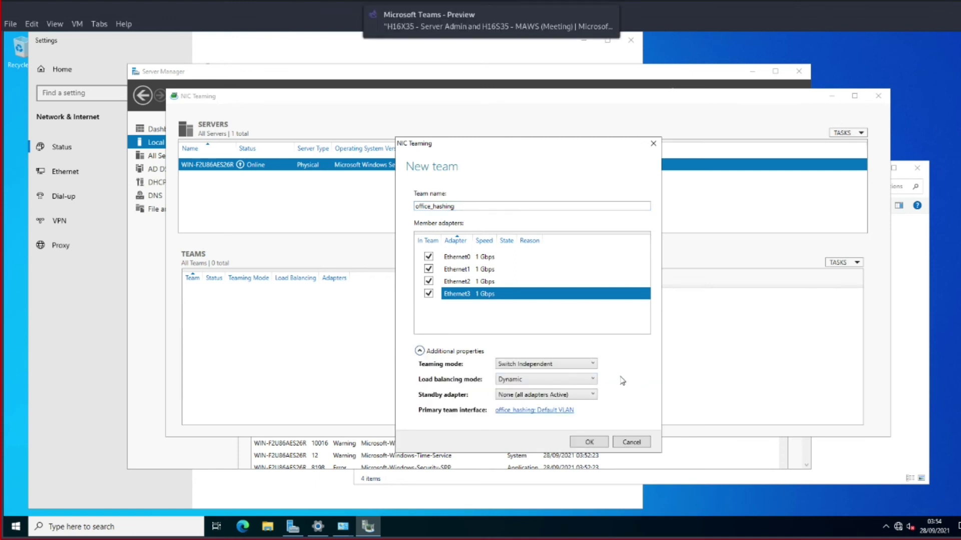
left_click(552, 366)
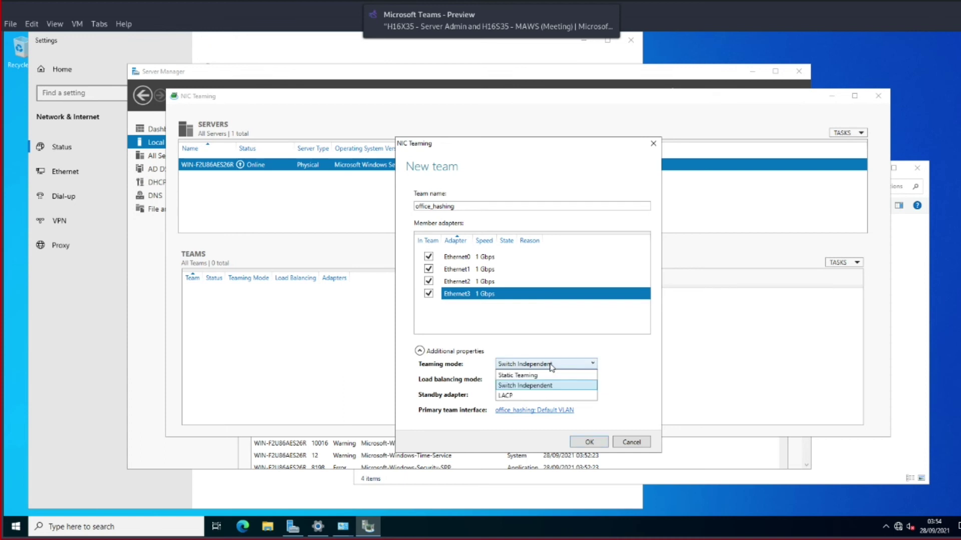
left_click(552, 366)
left_click(547, 380)
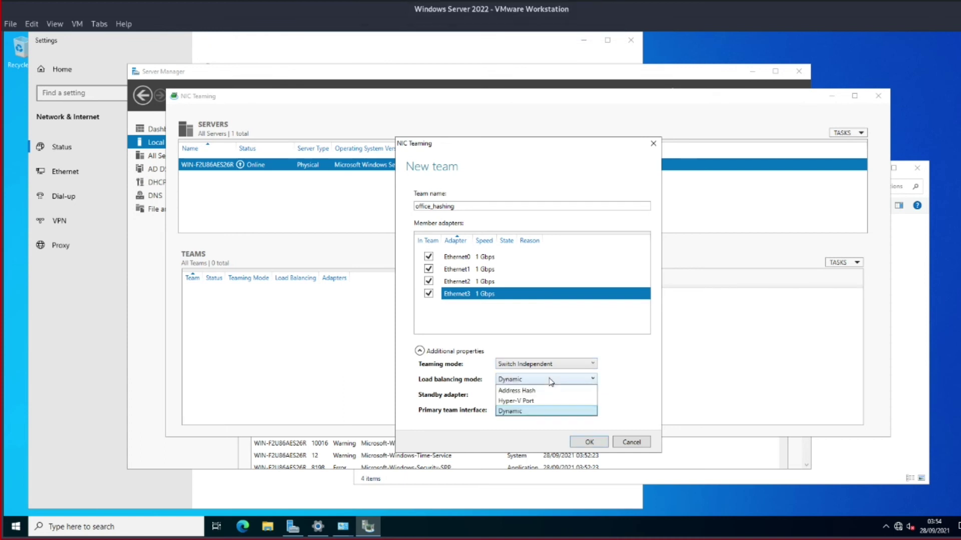
left_click(542, 391)
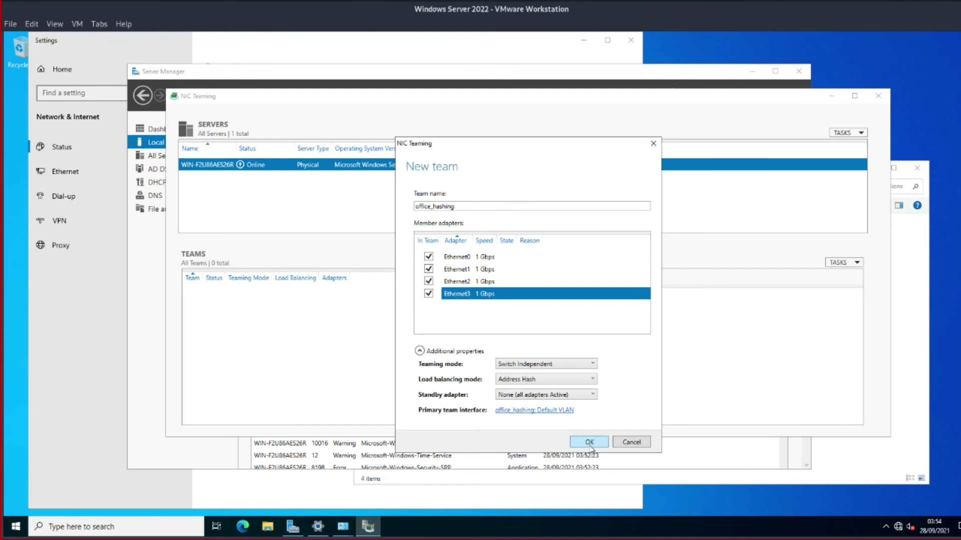
key("super")
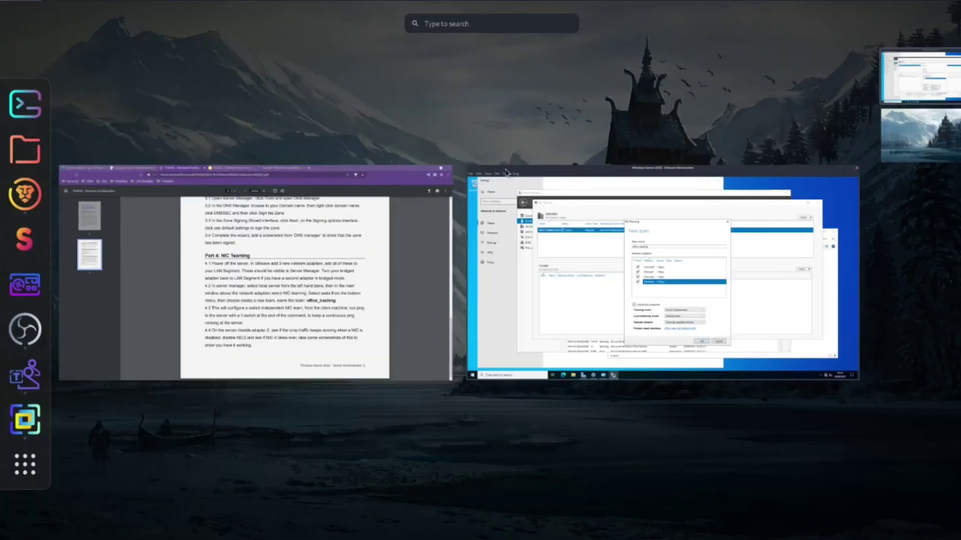
left_click(328, 265)
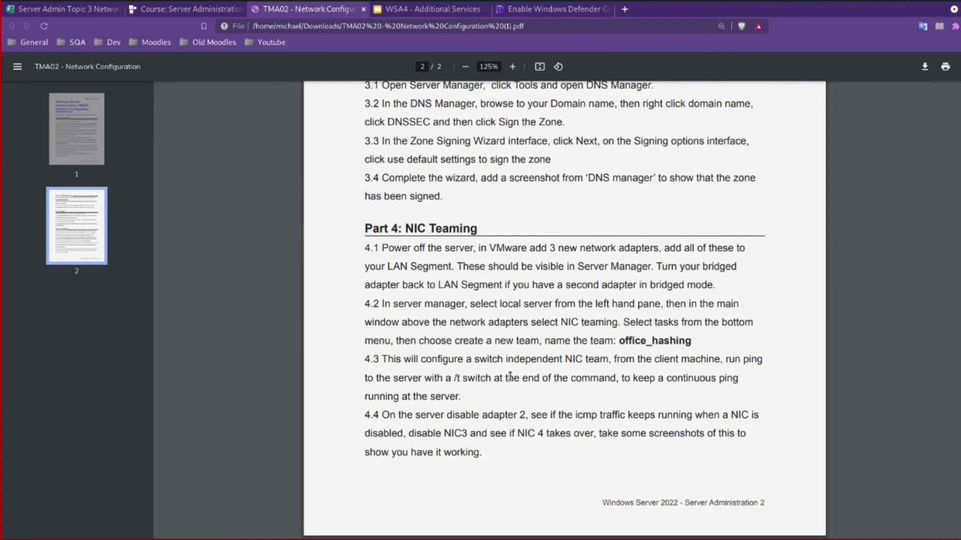
key("super")
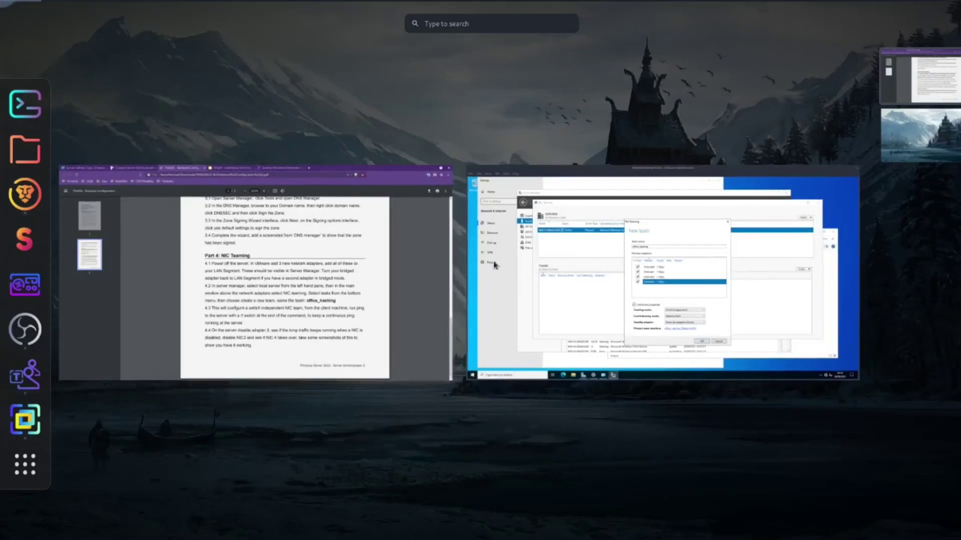
left_click(631, 273)
left_click(561, 381)
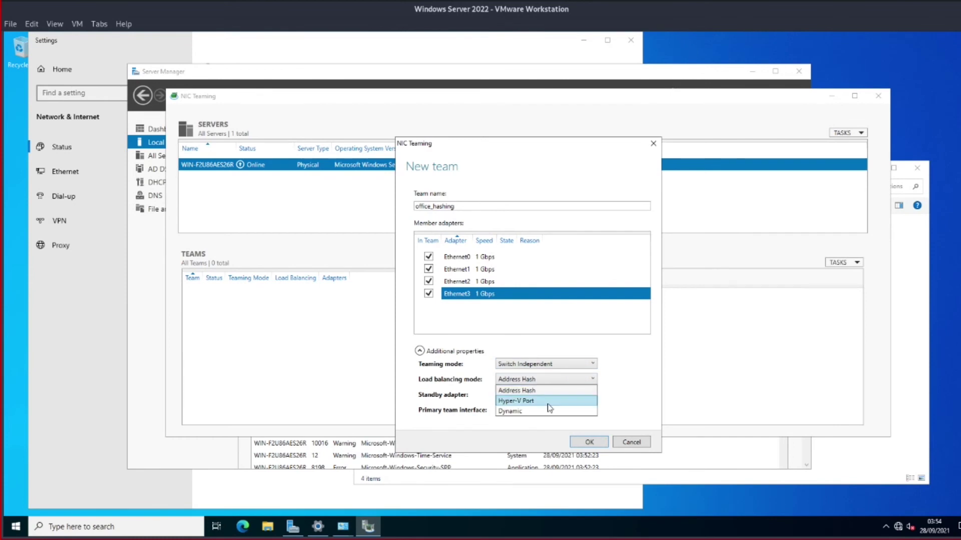
Create the office_hashing team and permanently dismiss the VMware promiscuous-mode hint
left_click(541, 392)
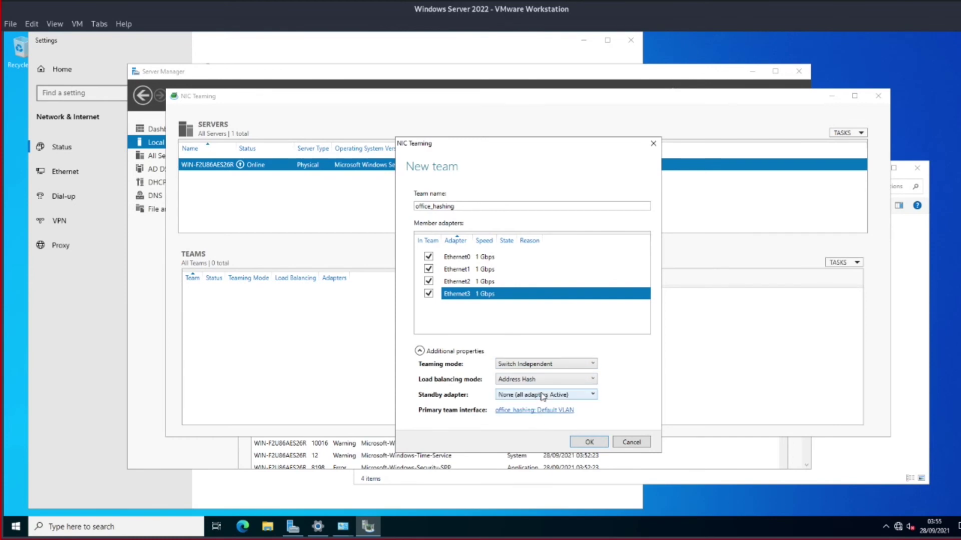
left_click(588, 442)
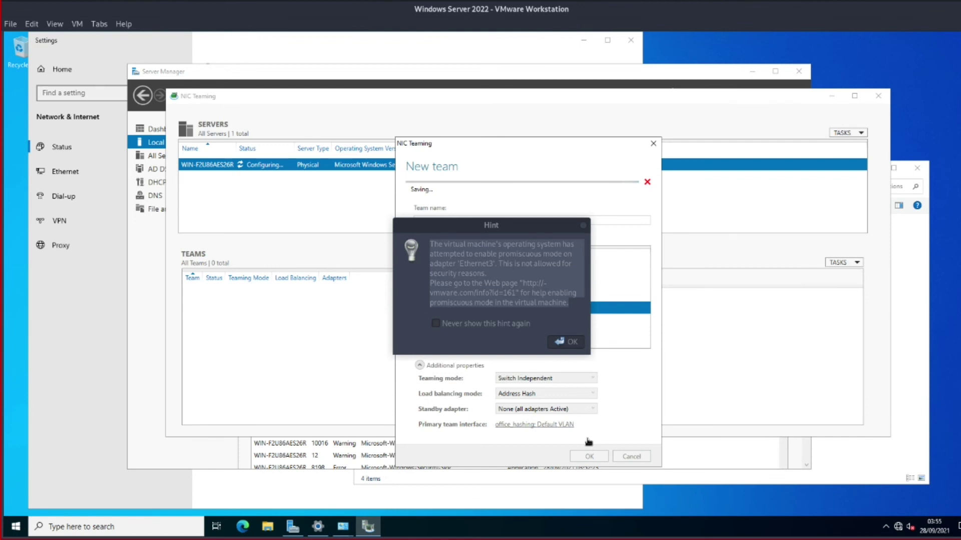
left_click(562, 258)
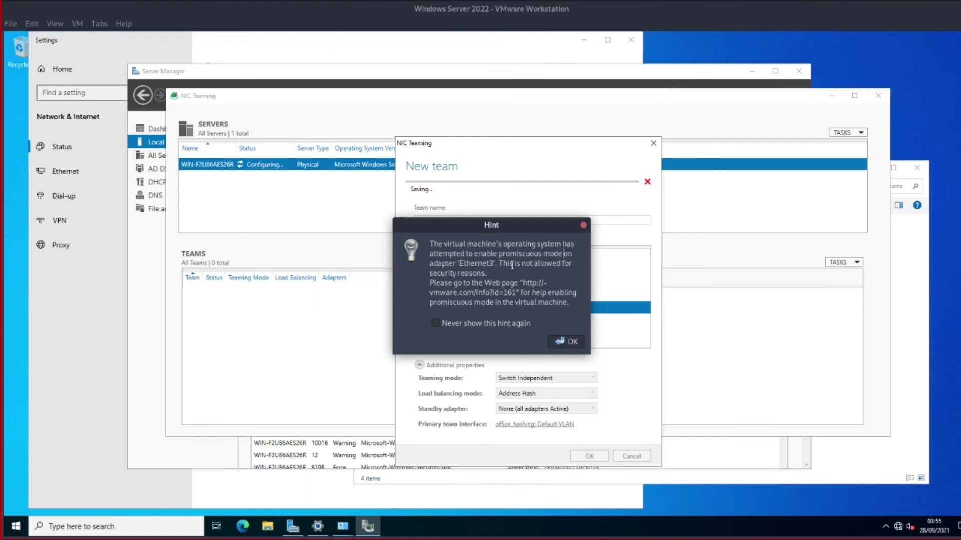
left_click(465, 325)
left_click(563, 344)
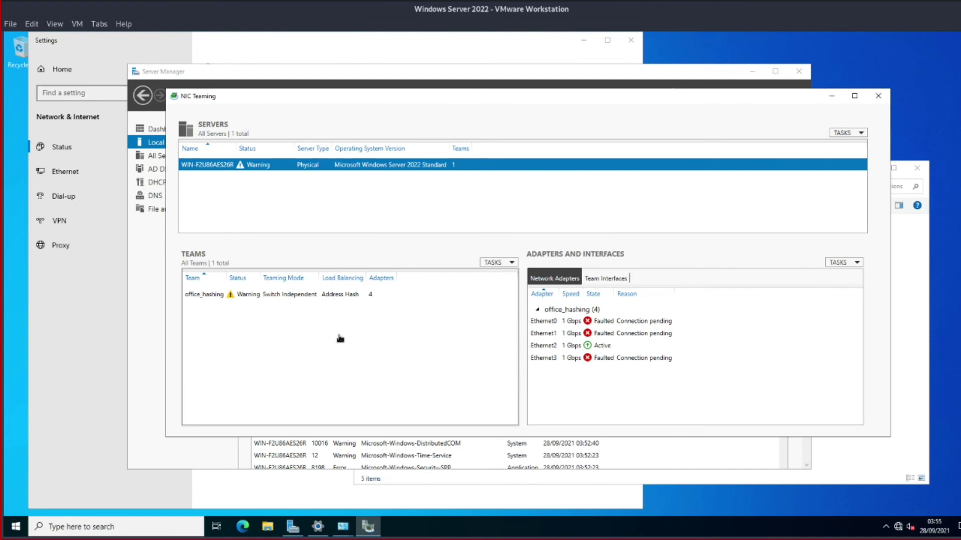
left_click(609, 324)
Inspect the Ethernet3 team member's adapter properties without making changes
left_click(605, 334)
left_click(607, 359)
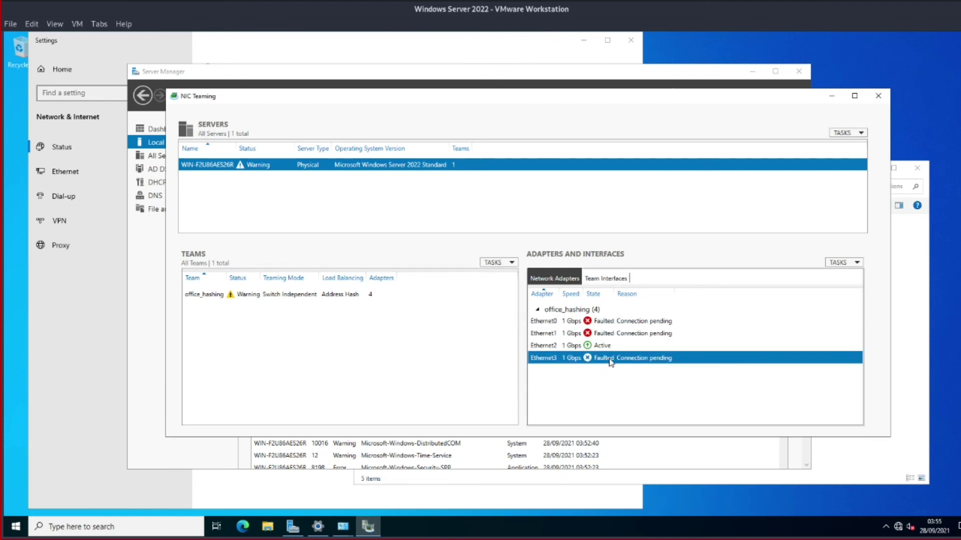
right_click(613, 361)
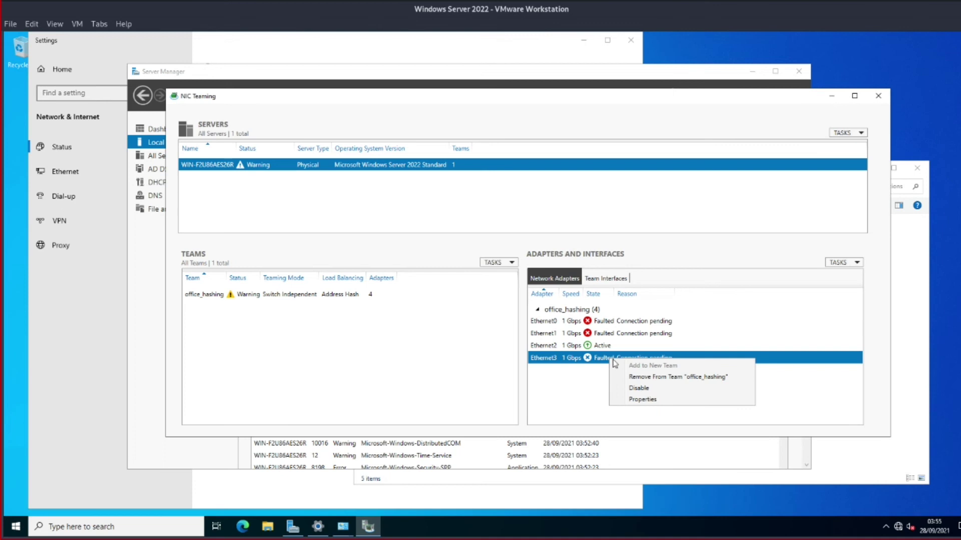
left_click(649, 399)
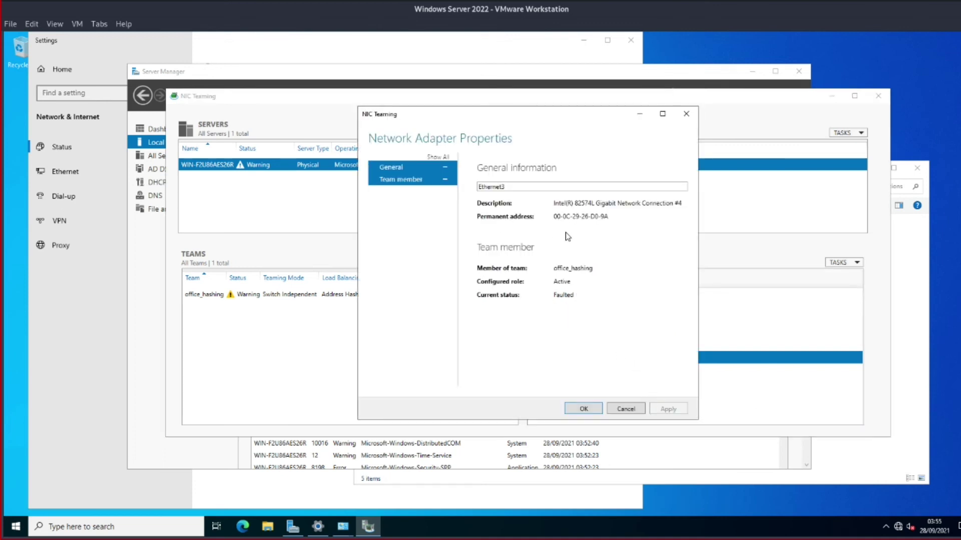
left_click(617, 412)
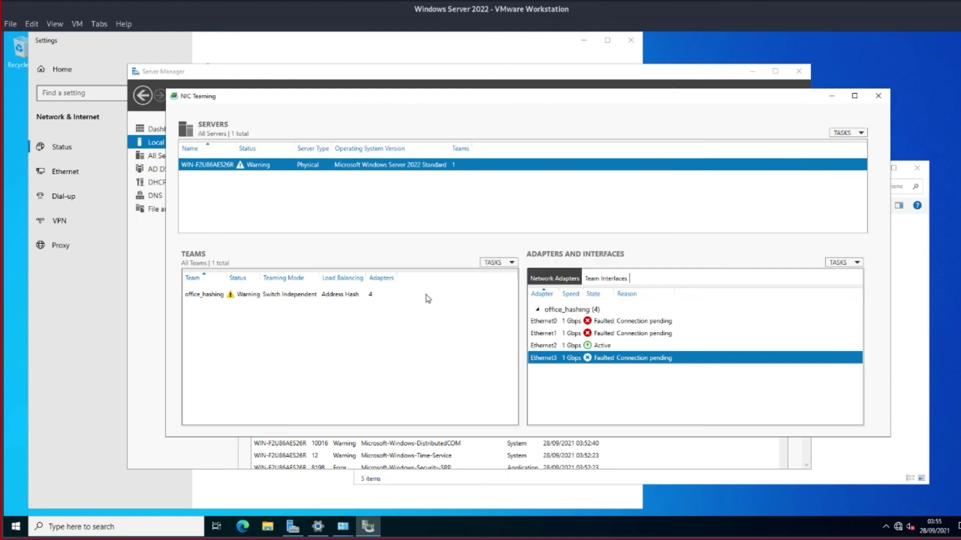
Try Dynamic load balancing in office_hashing's properties, dismiss the member error, and confirm the team
right_click(355, 296)
left_click(386, 316)
left_click(420, 351)
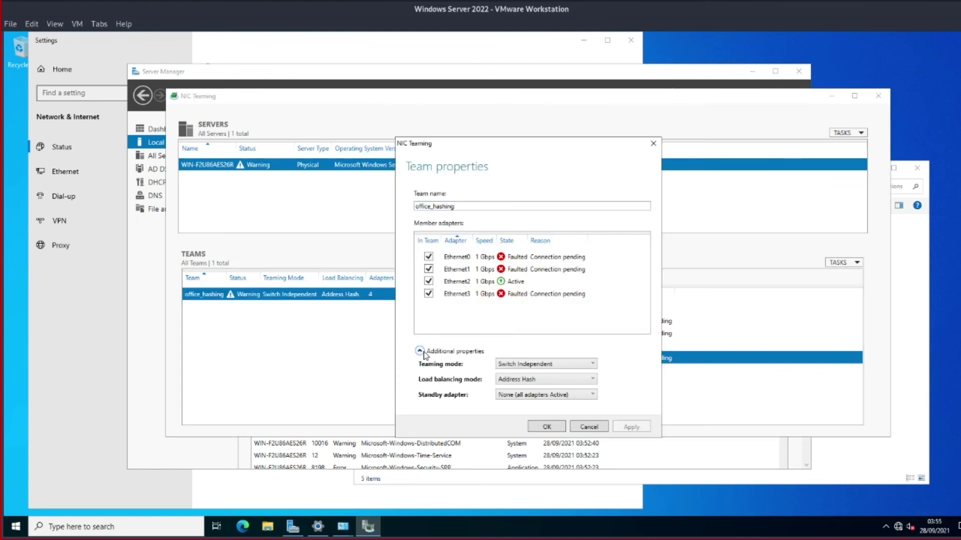
left_click(553, 383)
left_click(551, 410)
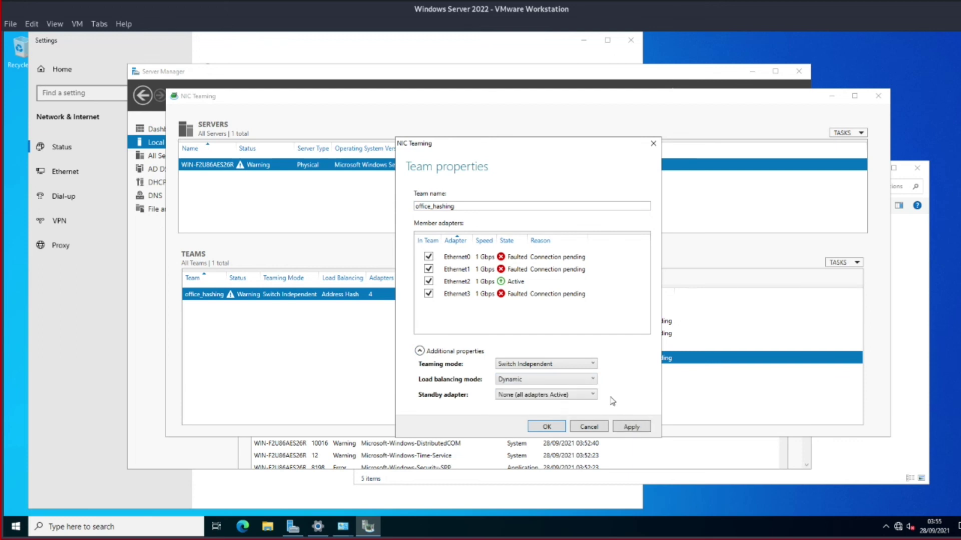
left_click(631, 427)
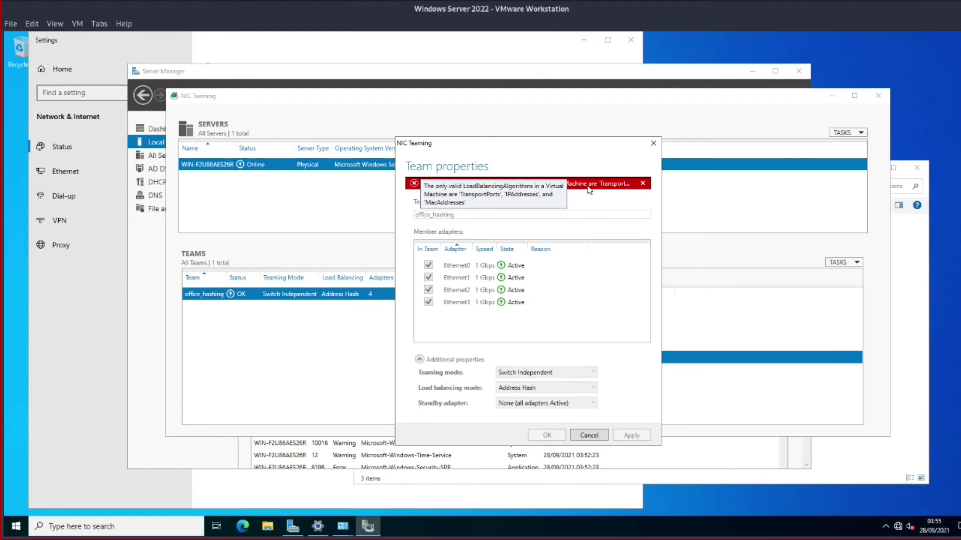
left_click(642, 185)
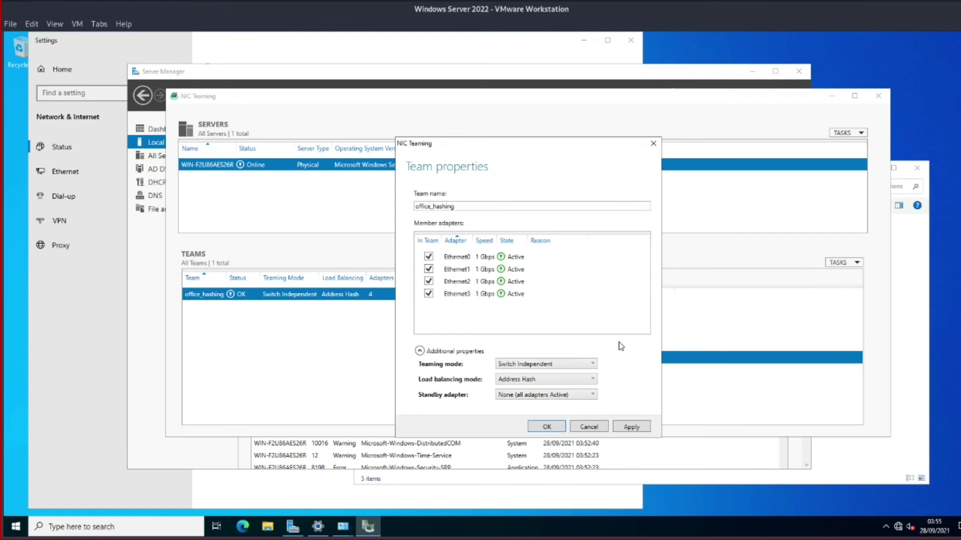
left_click(547, 427)
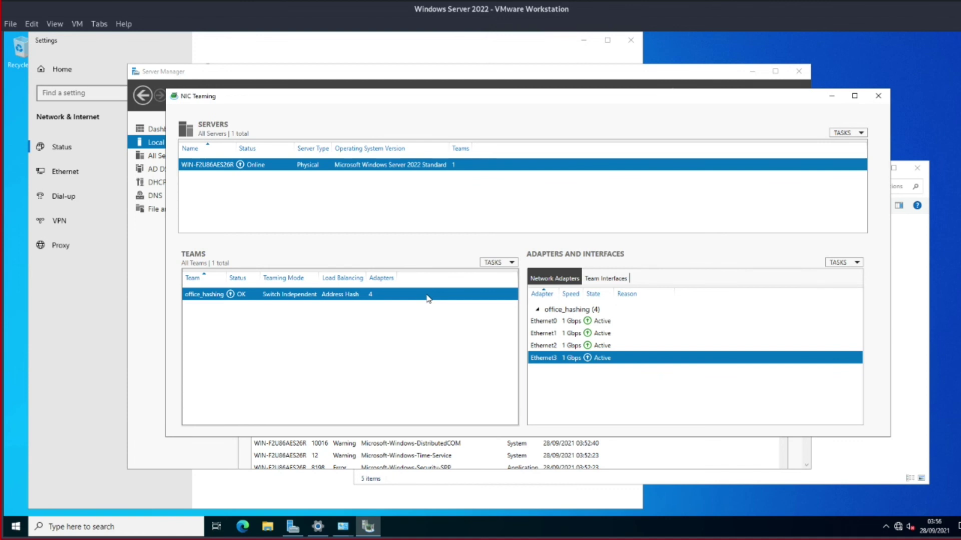
left_click_drag(663, 101, 587, 95)
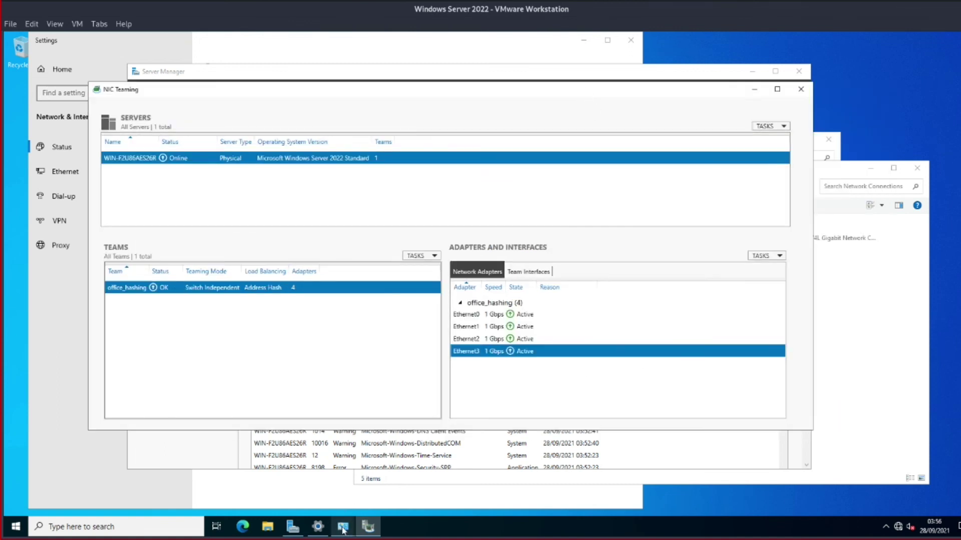
Show the office_hashing Multiplexor adapter beside Ethernet0–3 in a smaller, top-left Network Connections window
mouse_move(344, 509)
left_click(381, 495)
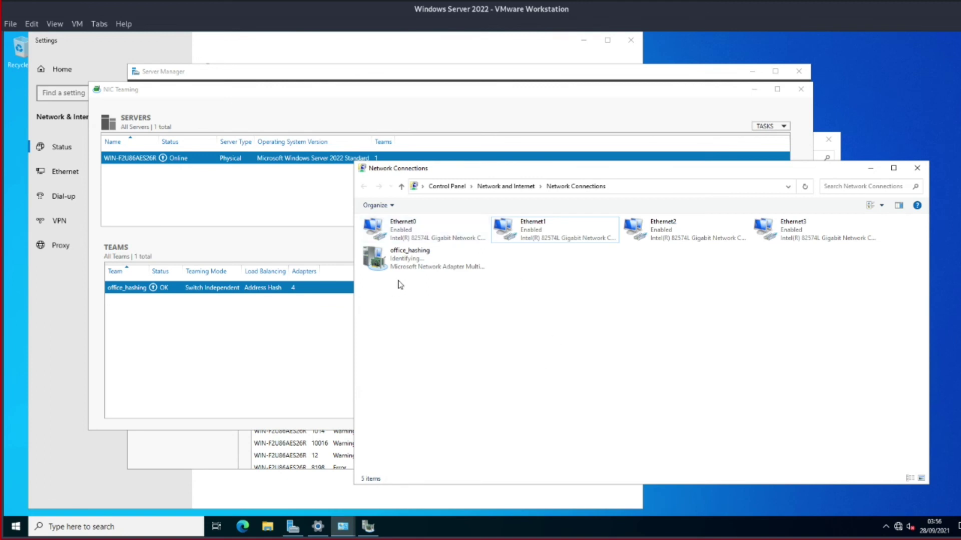
left_click(410, 269)
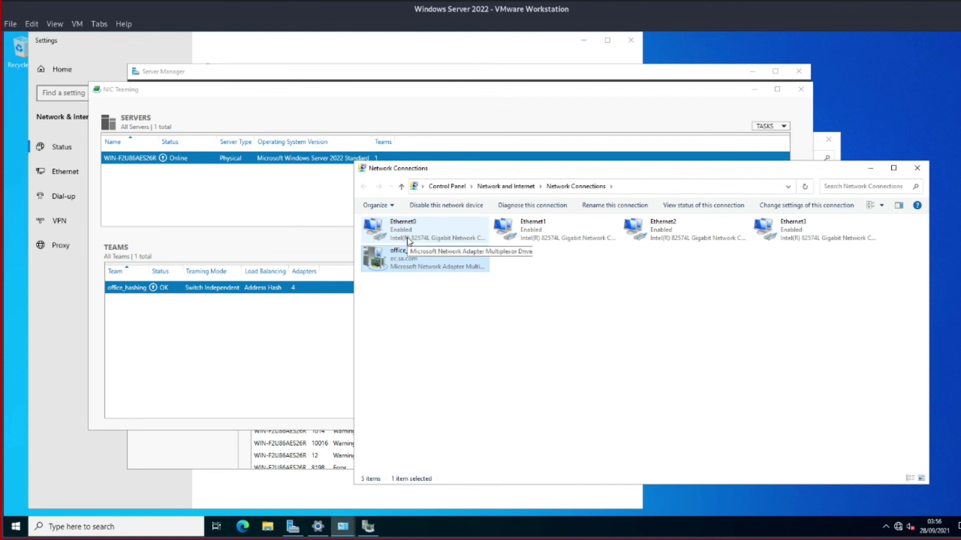
left_click_drag(591, 168, 265, 58)
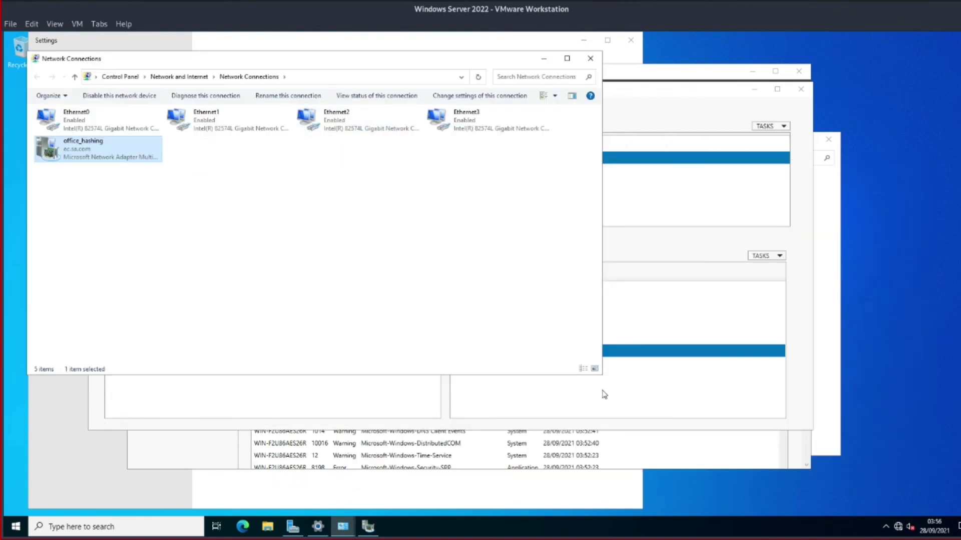
left_click_drag(602, 375, 314, 461)
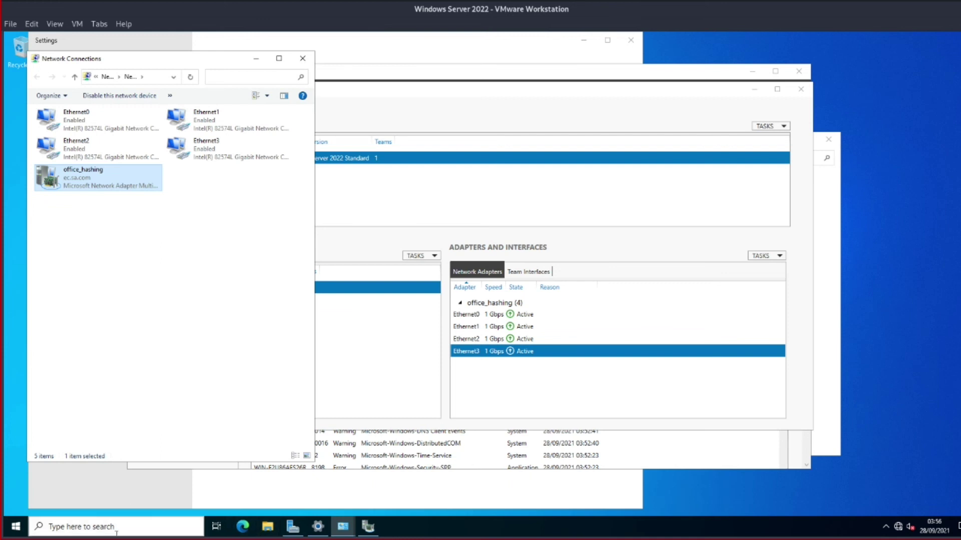
Launch an administrator Command Prompt and position it beside the adapter list
key("super+r")
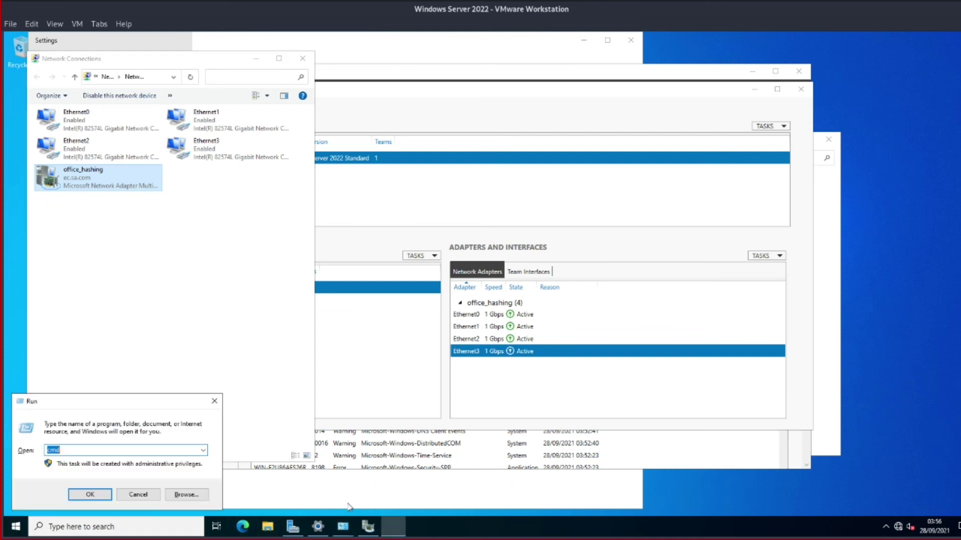
key("Return")
left_click_drag(478, 138, 700, 63)
left_click_drag(323, 257, 510, 257)
left_click_drag(759, 65, 574, 66)
left_click(598, 124)
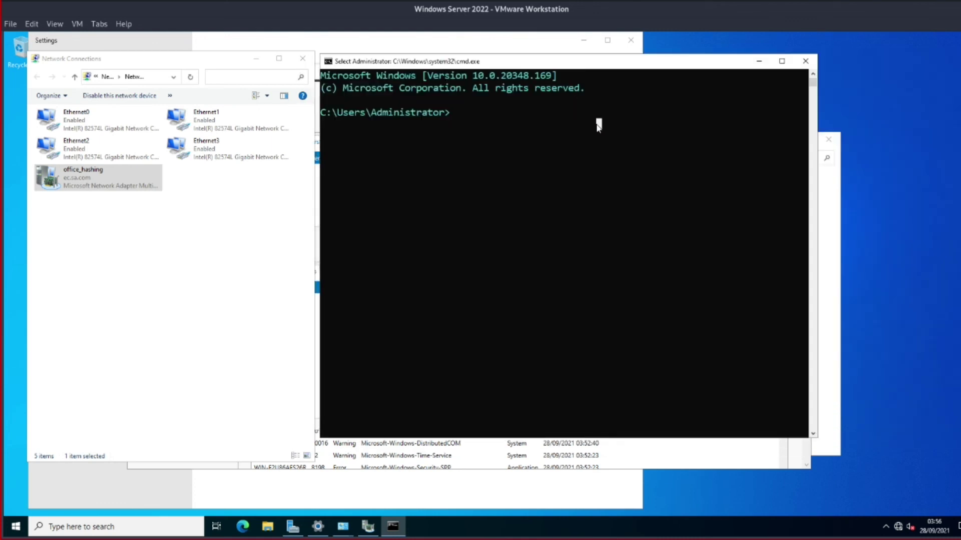
Ping 10.10.10.1 unsuccessfully and confirm office_hashing only has the 169.254.235.5 address
type("ping")
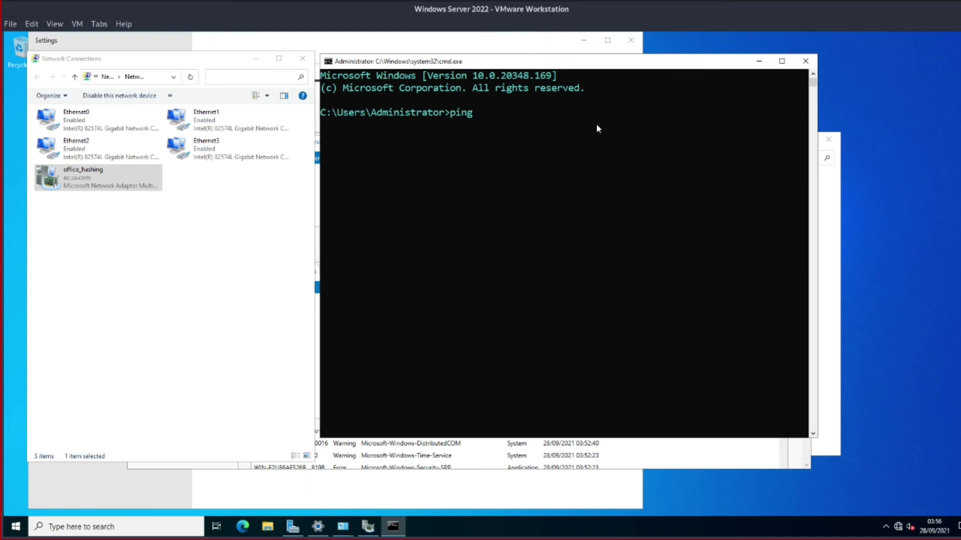
type(" 10.10.10.1")
key("Return")
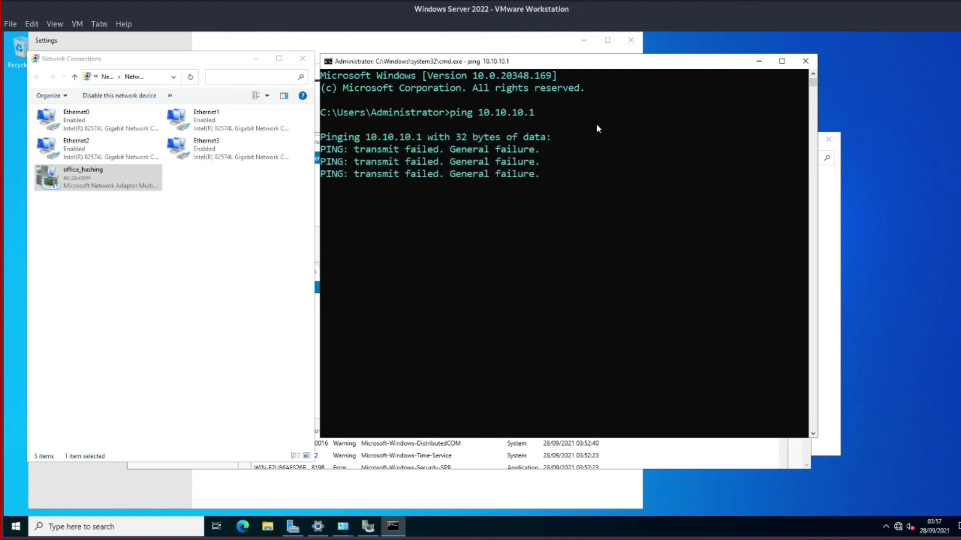
type("ipconfig")
key("Return")
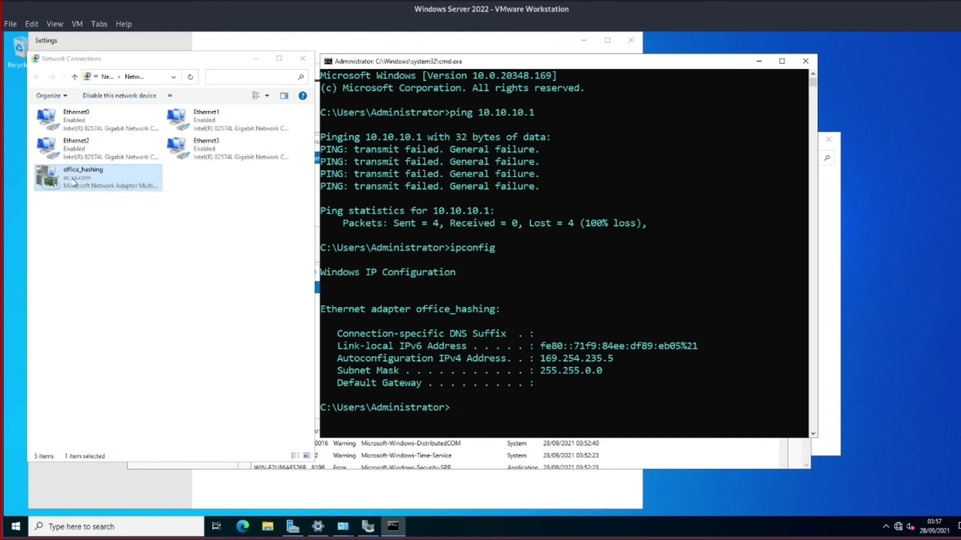
left_click(79, 122)
Look at Ethernet0's properties and cancel without changes
right_click(79, 123)
left_click(159, 220)
left_click(157, 214)
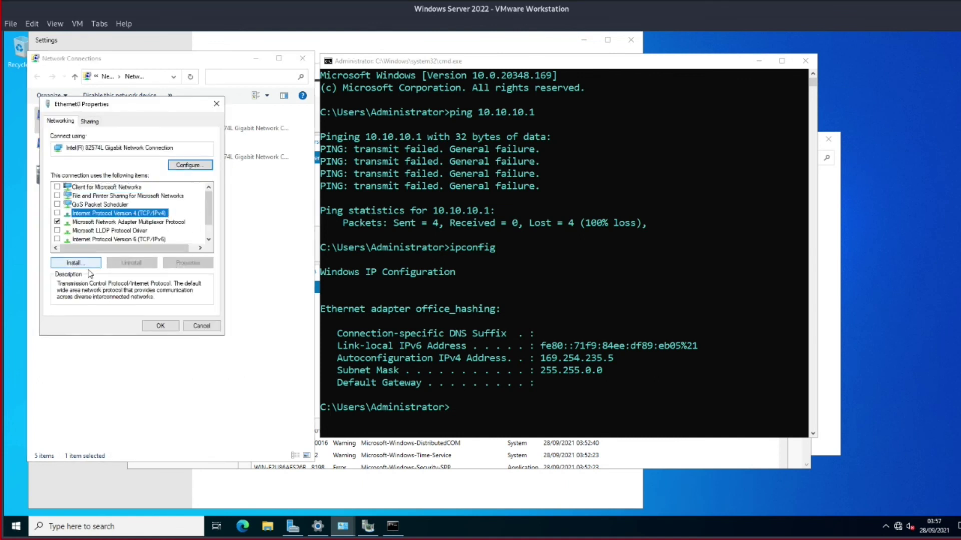
left_click(208, 329)
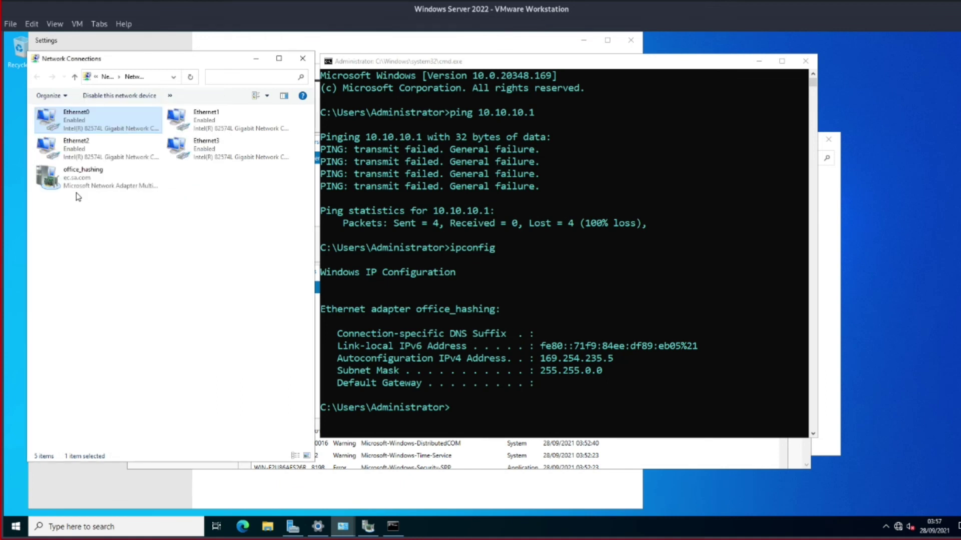
Give office_hashing a static IPv4 address 10.10.10.1 with subnet mask 255.255.255.0
left_click(75, 181)
right_click(75, 181)
left_click(105, 279)
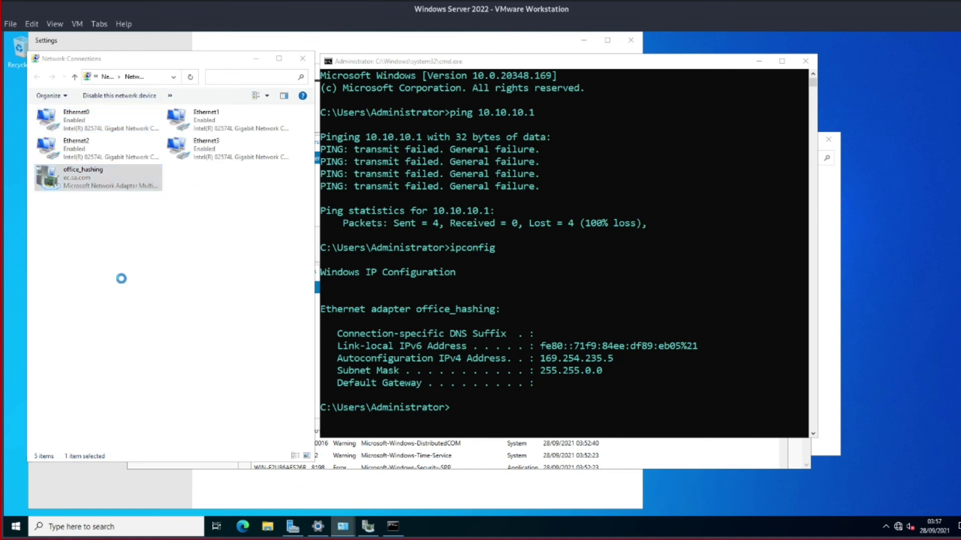
left_click(136, 231)
left_click(178, 259)
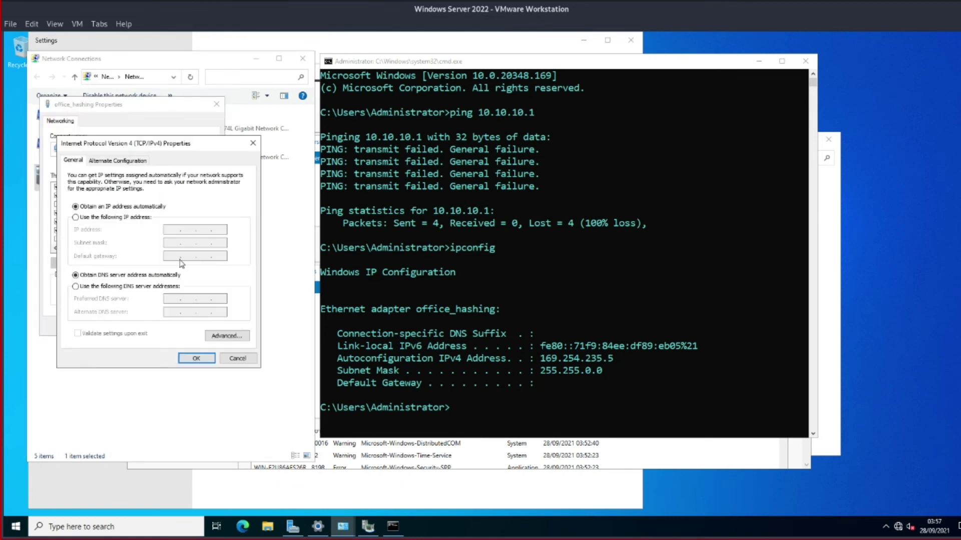
left_click(123, 218)
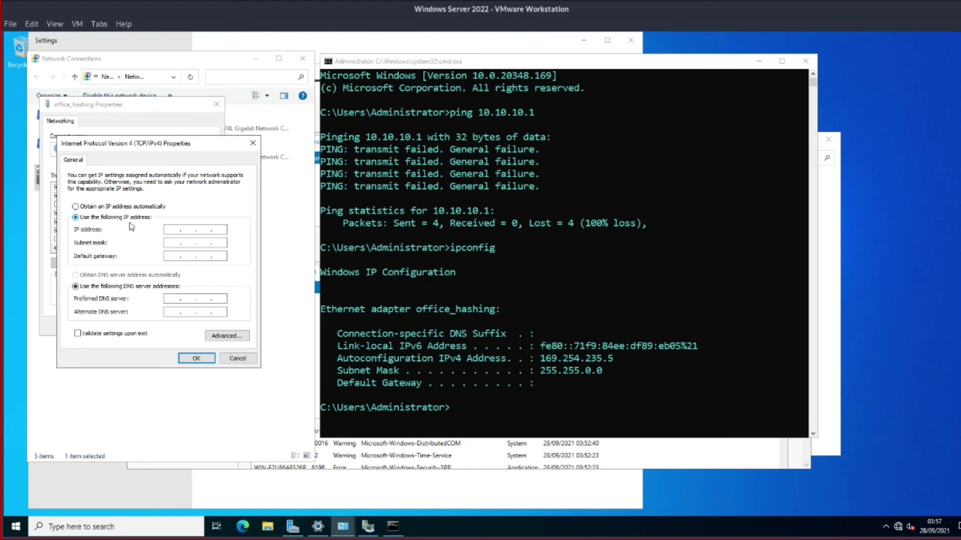
left_click(170, 229)
type("10.")
left_click(170, 243)
type("255")
key("BackSpace")
type("5 . 255")
Set preferred DNS 10.10.10.1 and save the team's IPv4 settings
left_click(175, 298)
type("10.10.1")
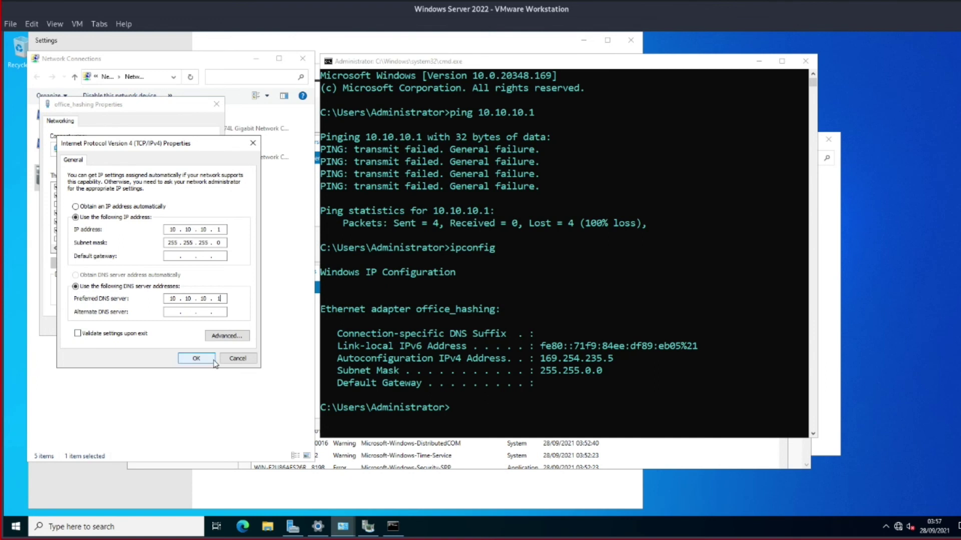
left_click(196, 358)
left_click(160, 327)
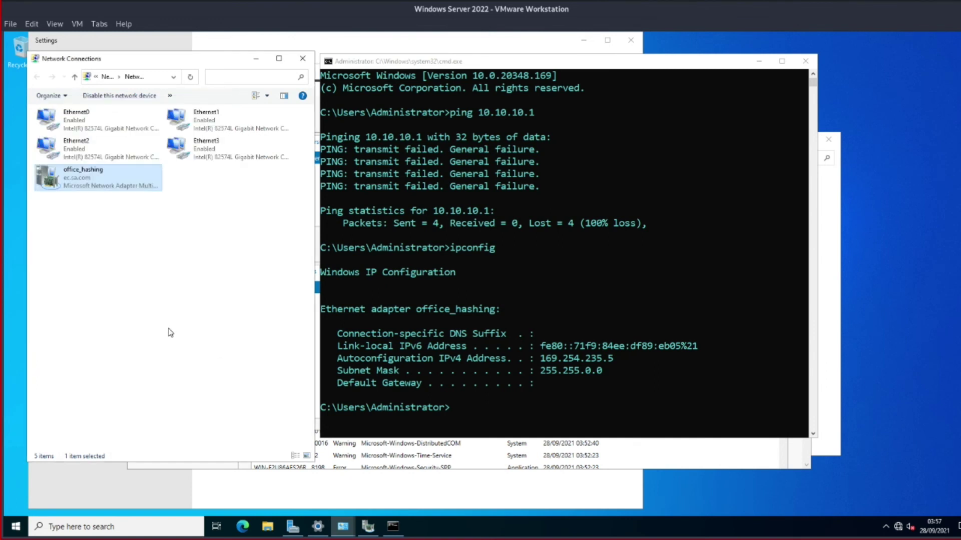
left_click(604, 346)
Clear the console and verify with ipconfig that office_hashing now holds 10.10.10.1
type("cls")
key("Return")
type("ipconfig")
key("Return")
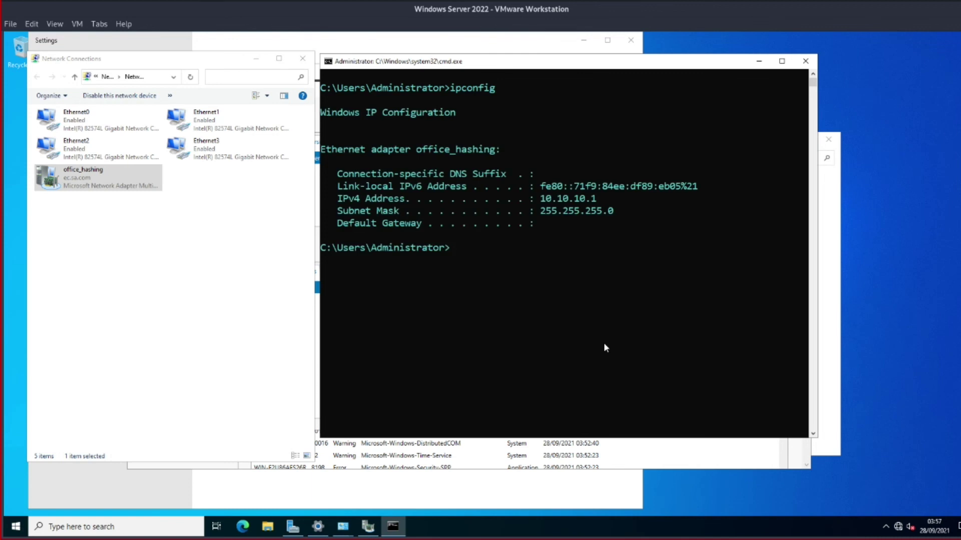
type("cls")
key("Return")
type("ipconfig")
Start a continuous ping 10.10.10.1 /t in a full-height Command Prompt on the right
key("Up")
key("Up")
key("Up")
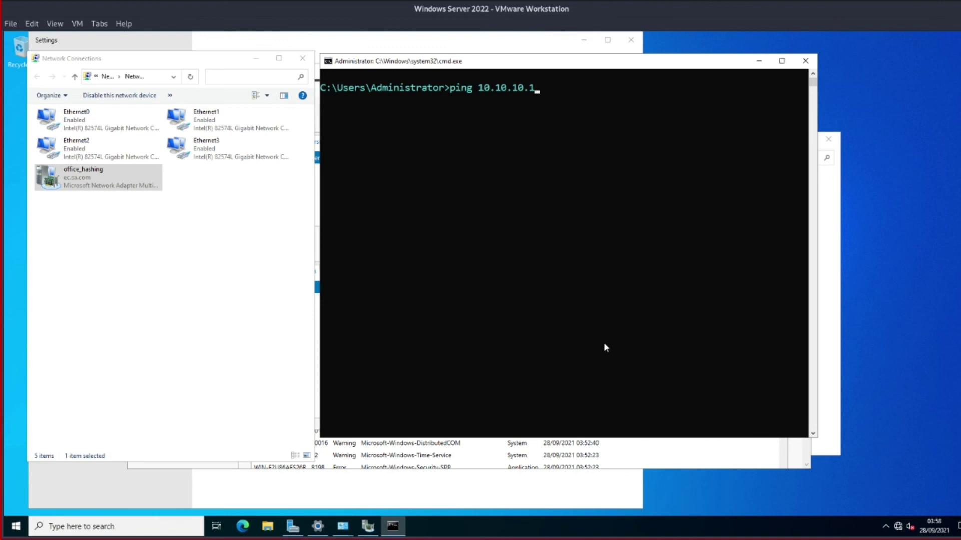
type("/t")
left_click_drag(561, 54, 564, 33)
left_click_drag(654, 41, 745, 43)
left_click(706, 66)
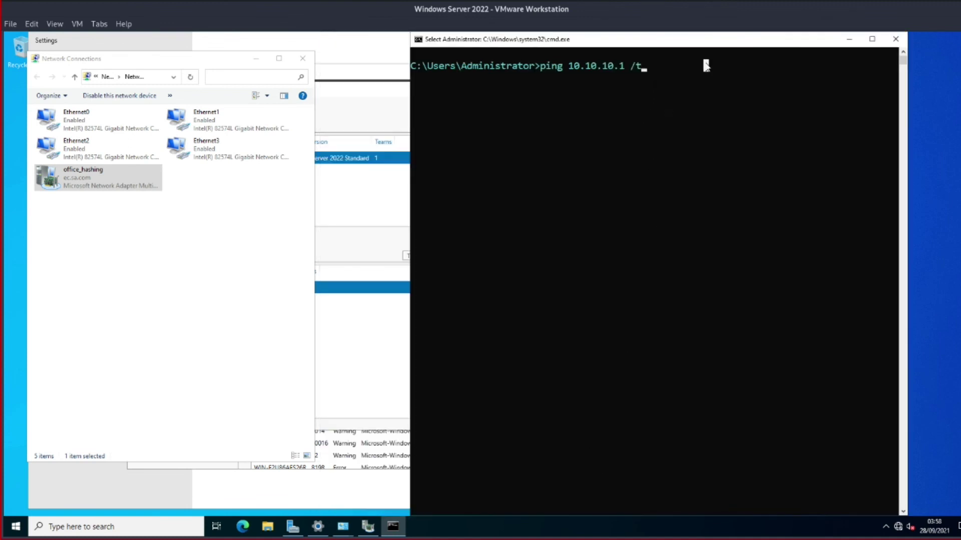
key("Return")
left_click(695, 68)
key("Return")
left_click(644, 67)
key("Return")
key("Return")
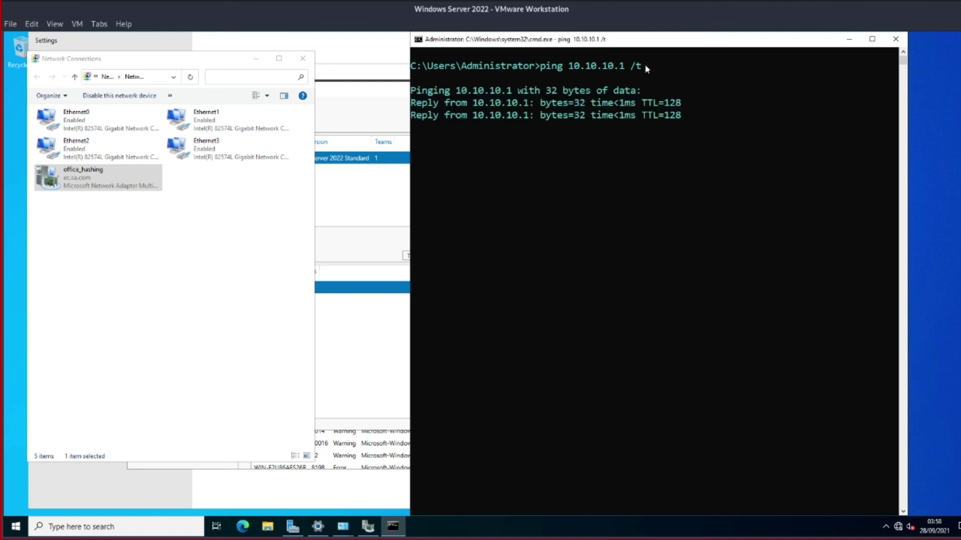
left_click(184, 159)
left_click(76, 127)
Disable Ethernet0, Ethernet3, Ethernet2 and Ethernet1 one after another while the ping runs
right_click(77, 128)
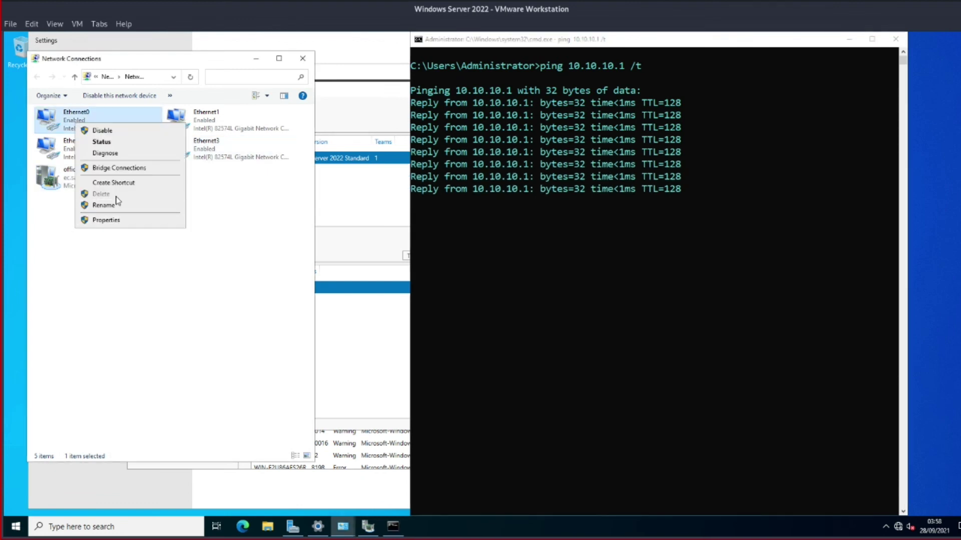
left_click(105, 131)
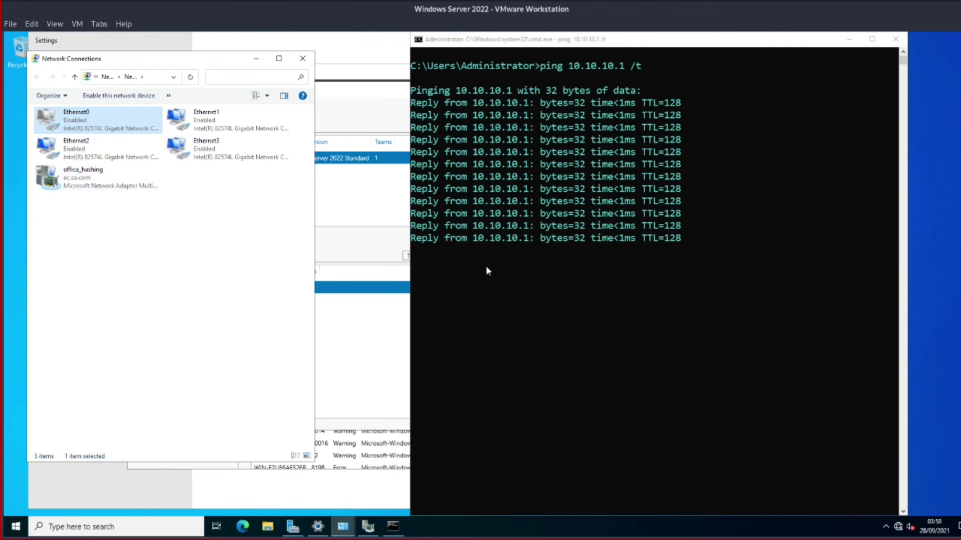
right_click(242, 147)
left_click(268, 153)
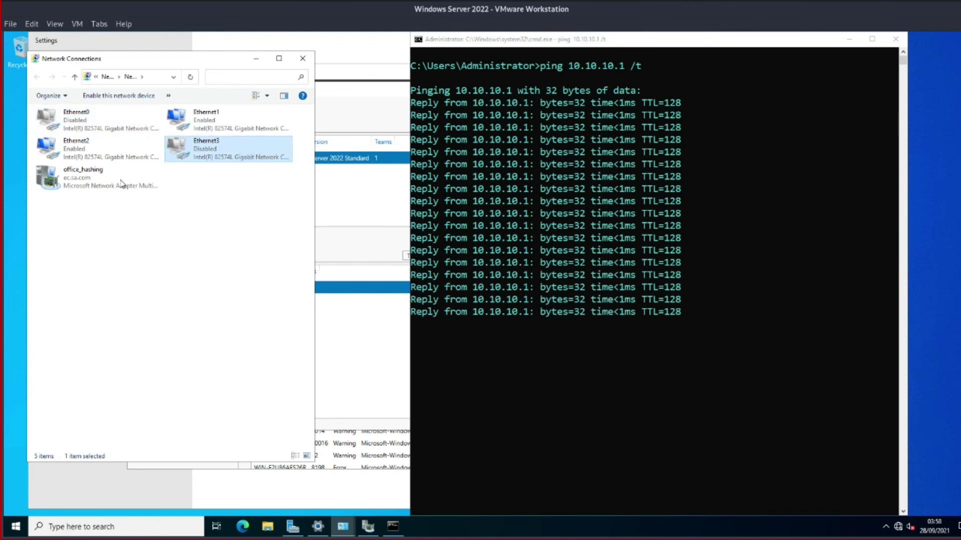
right_click(75, 143)
left_click(100, 150)
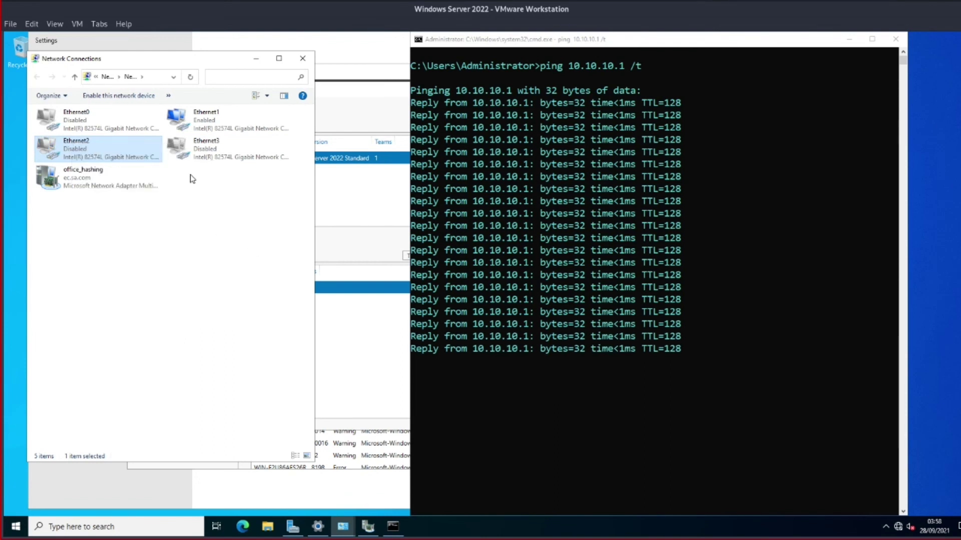
right_click(206, 129)
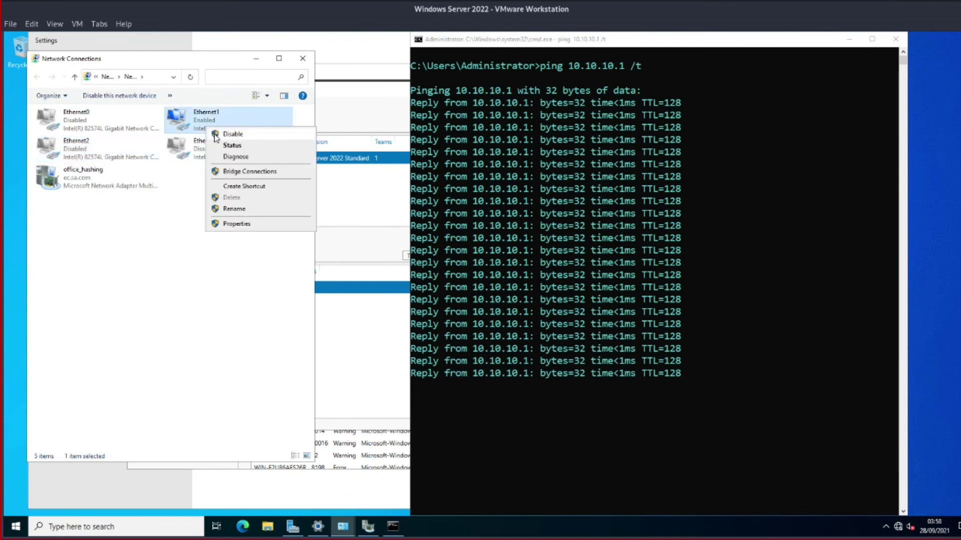
left_click(215, 137)
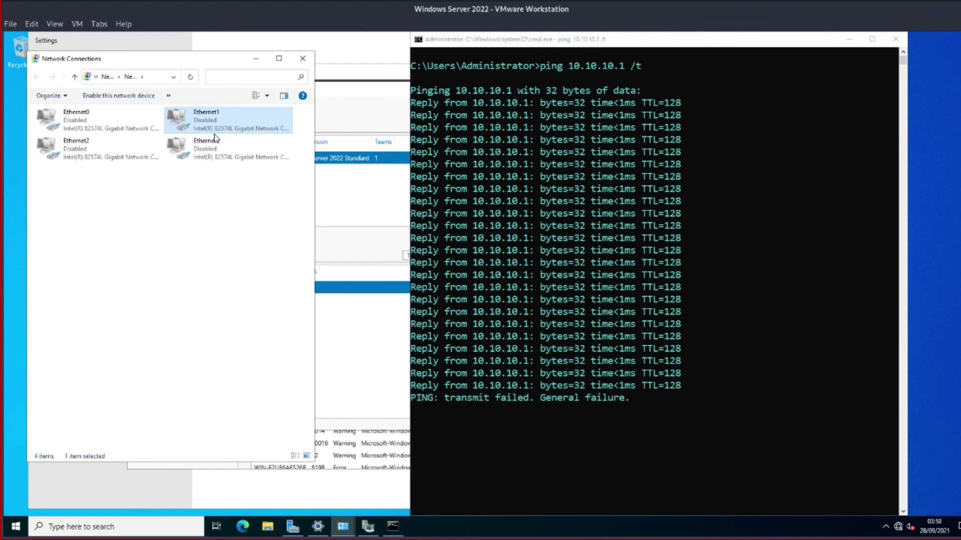
Re-enable Ethernet3 after the ping starts reporting General failure
right_click(216, 129)
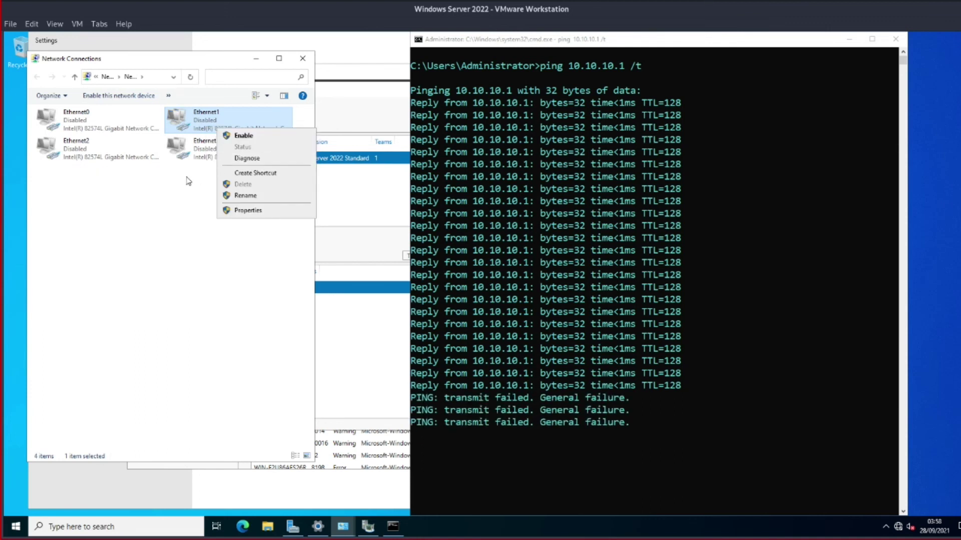
left_click(203, 155)
right_click(204, 157)
left_click(213, 166)
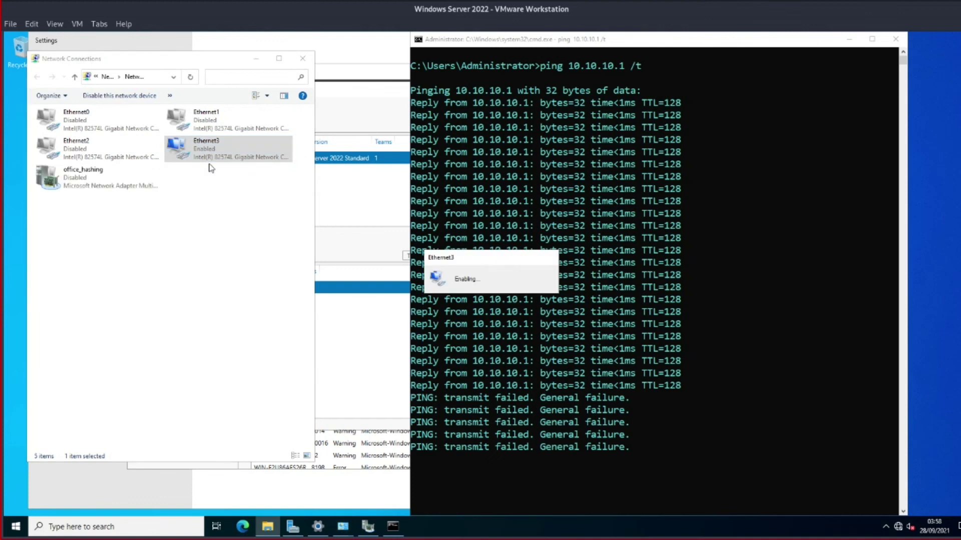